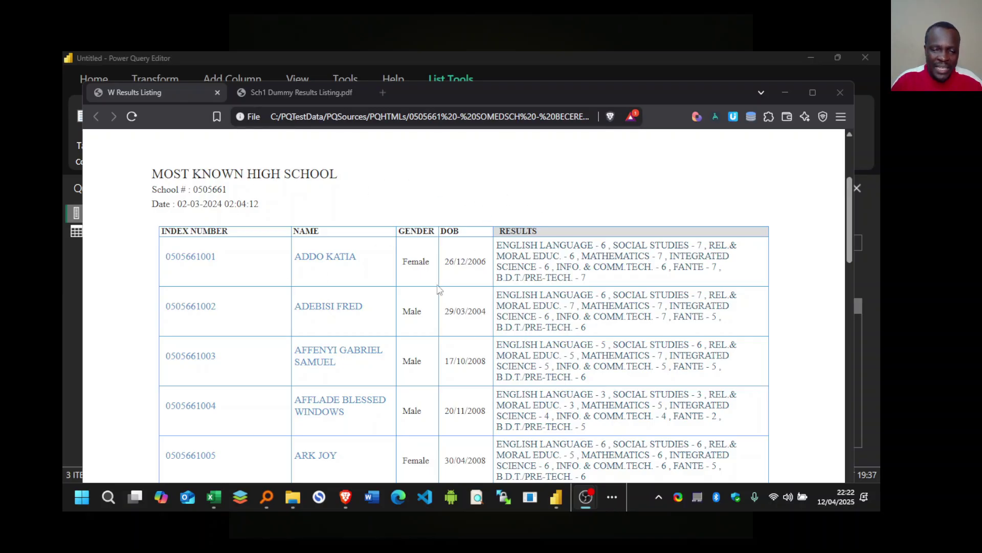
# - Examine the candidate tables in the HTML results listing and in Sch1 Dummy Results Listing.pdf, including the page transitions
pyautogui.scroll(-20, 397, 220)
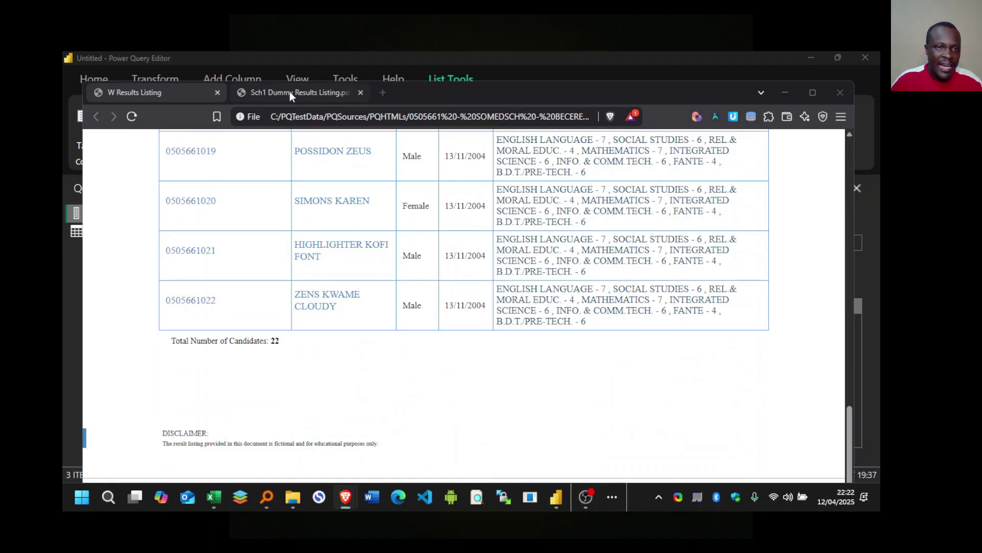
pyautogui.click(290, 91)
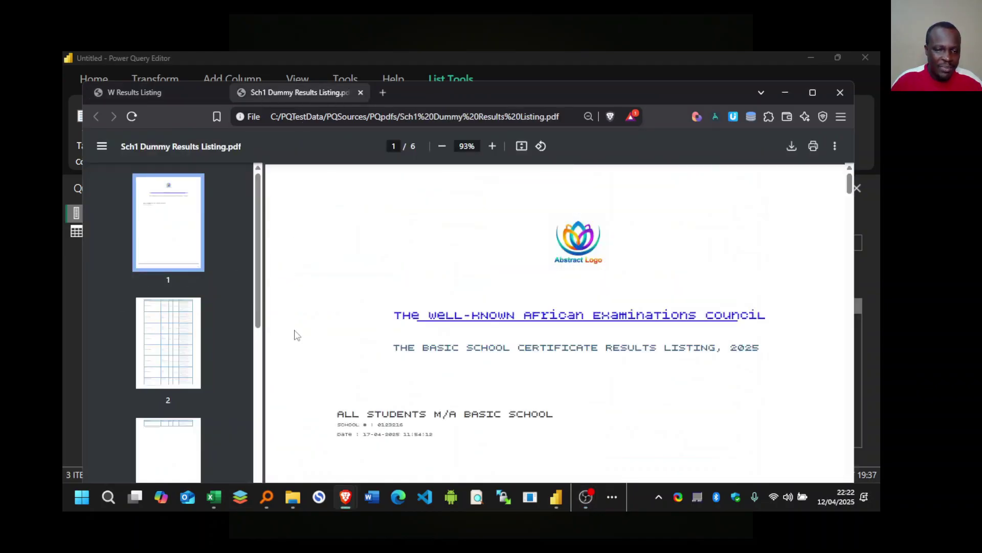
pyautogui.scroll(-1, 297, 334)
pyautogui.scroll(-20, 422, 307)
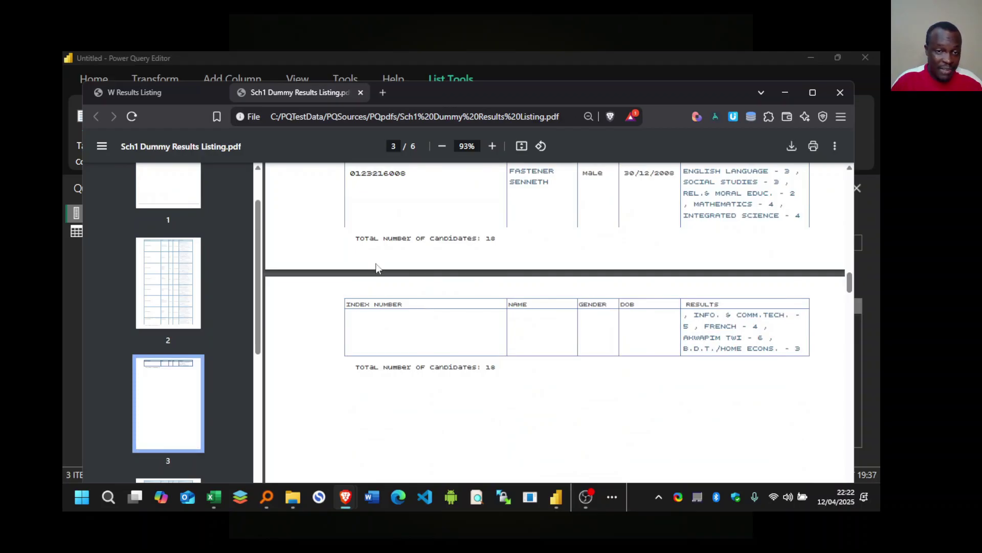
pyautogui.scroll(6, 390, 314)
pyautogui.scroll(-6, 390, 315)
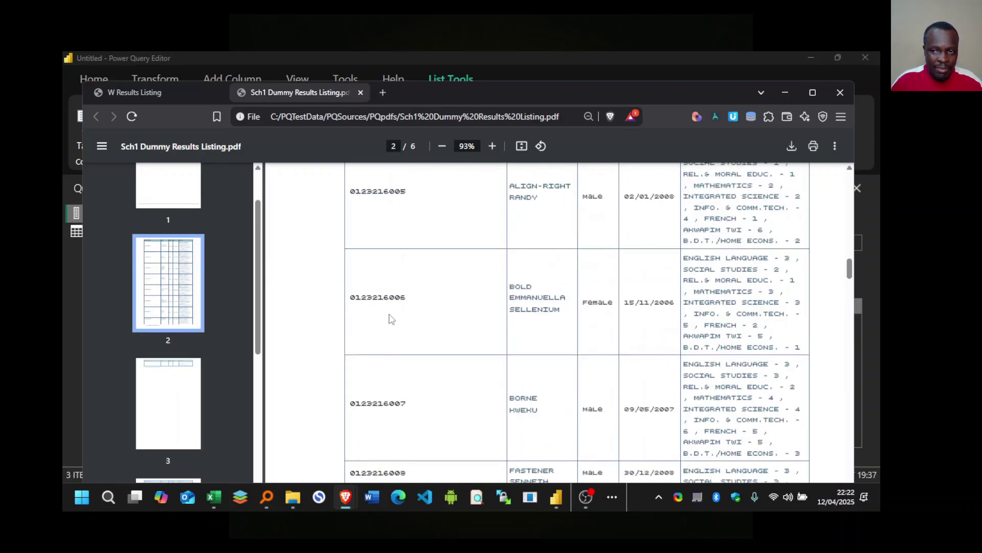
pyautogui.scroll(2, 390, 319)
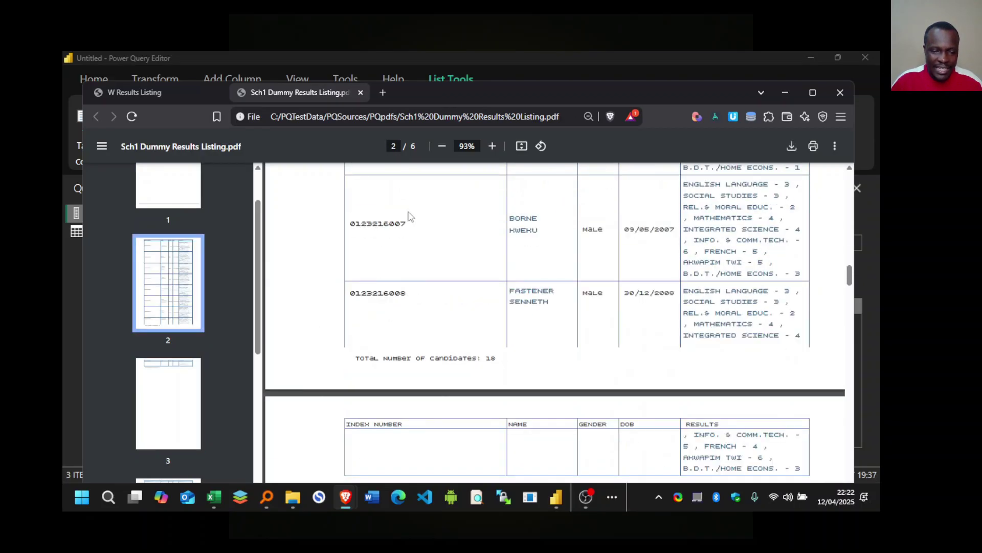
pyautogui.scroll(-5, 529, 366)
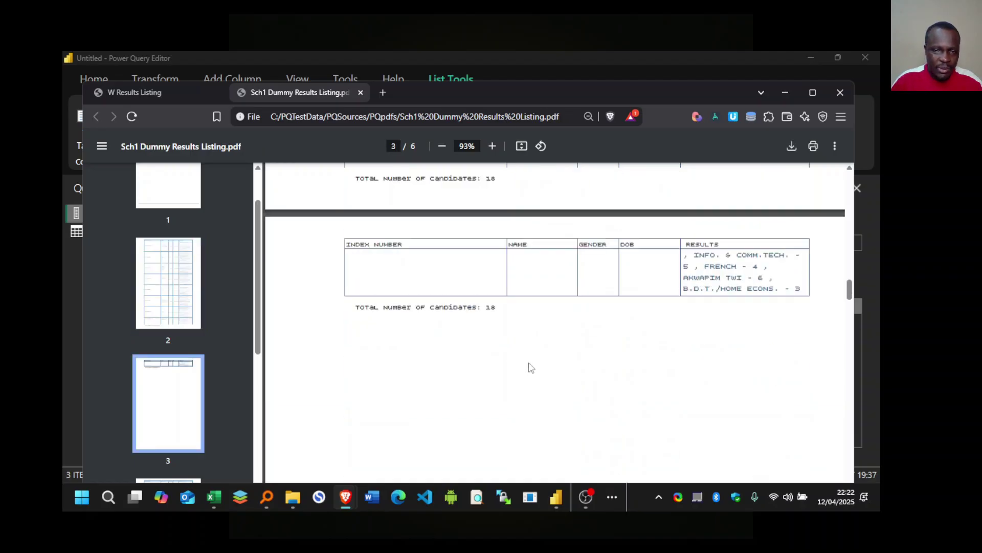
# - Switch to the Excel results workbook and examine its school details, candidate table and the end of Sheet1
pyautogui.hotkey('alt', 'Tab')
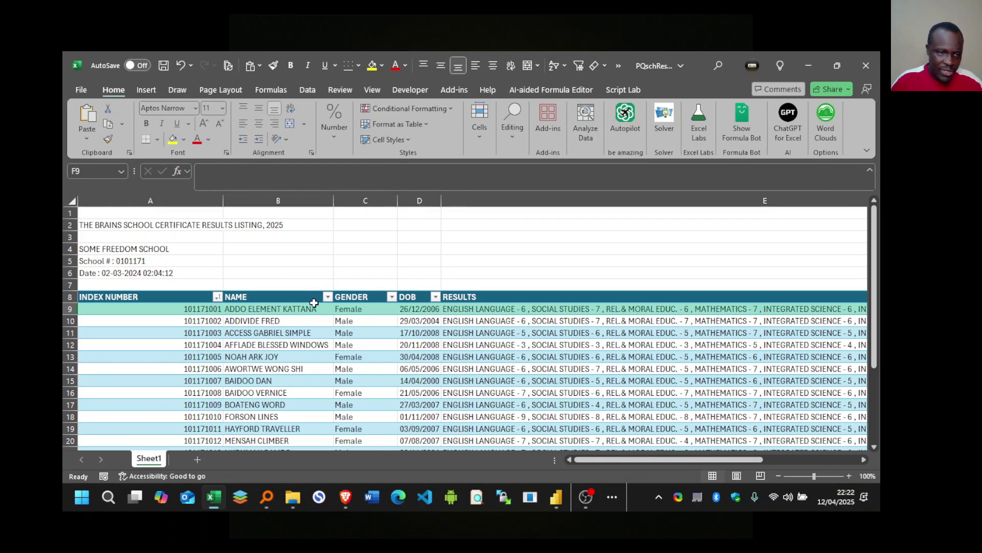
pyautogui.click(278, 236)
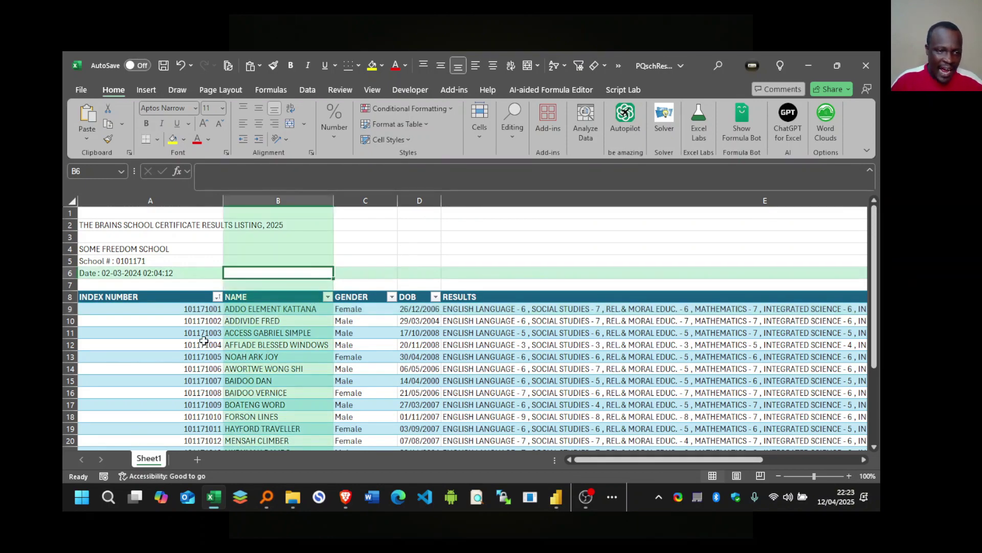
pyautogui.scroll(-1, 239, 327)
pyautogui.scroll(-1, 266, 357)
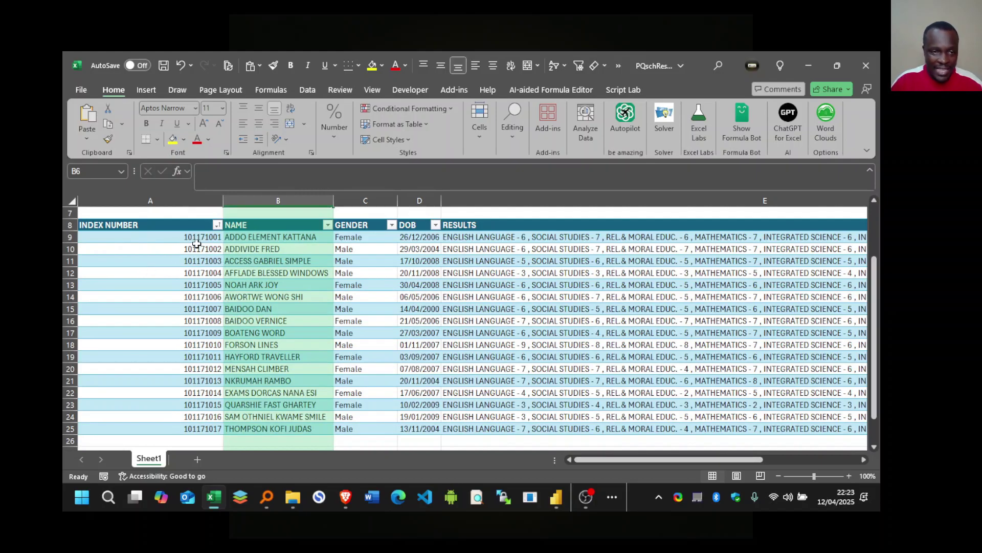
pyautogui.scroll(1, 199, 243)
pyautogui.click(187, 271)
pyautogui.scroll(-2, 461, 374)
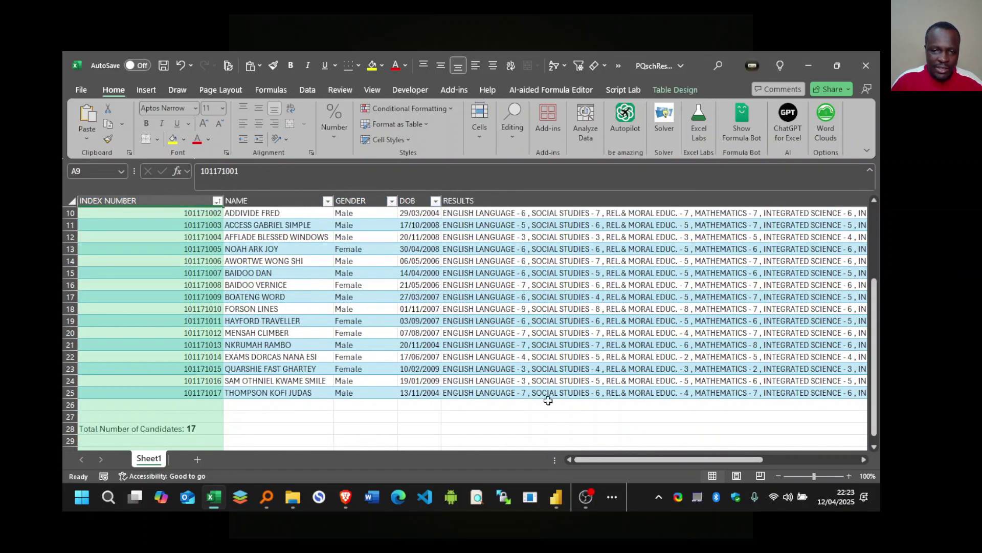
pyautogui.scroll(1, 402, 376)
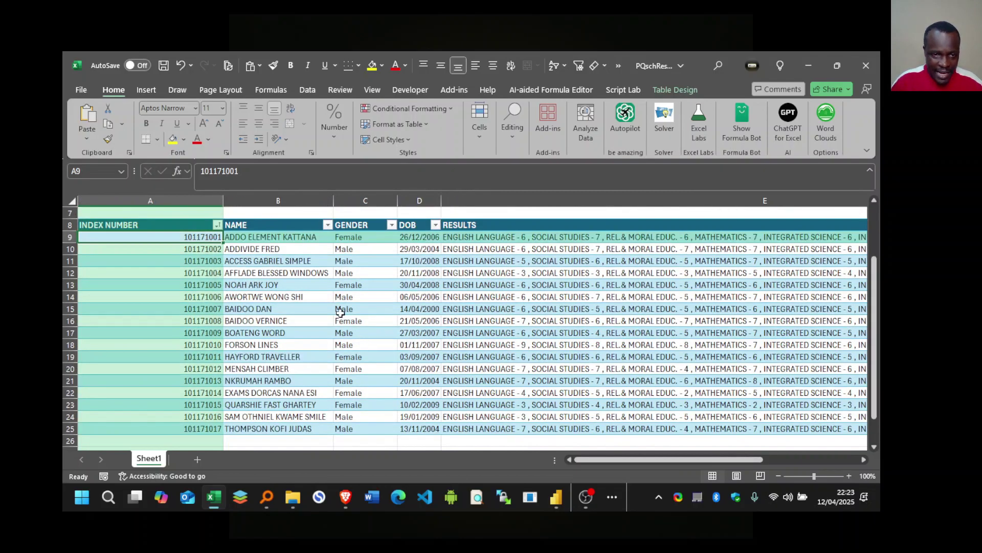
pyautogui.moveTo(657, 462)
pyautogui.mouseDown()
pyautogui.moveTo(705, 459)
pyautogui.moveTo(676, 462)
pyautogui.mouseUp()
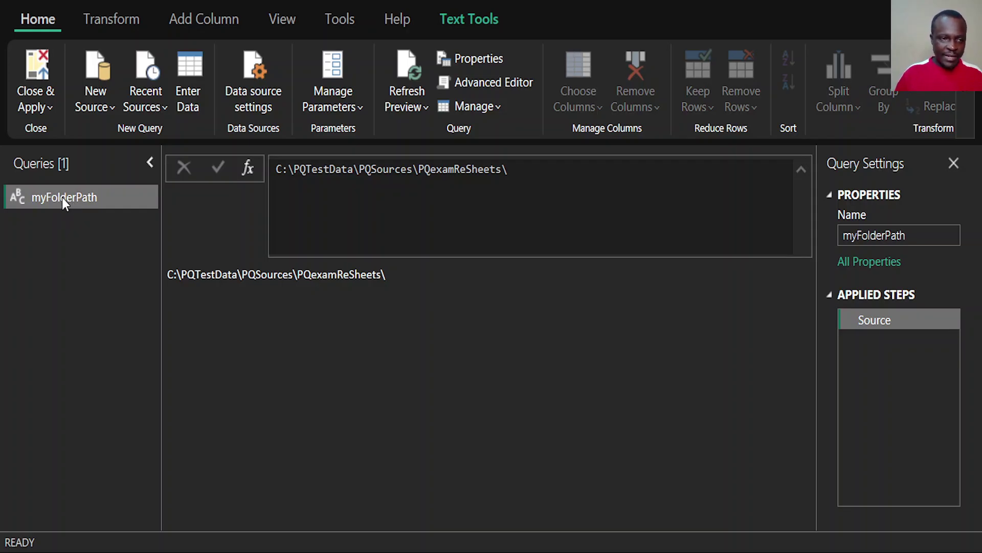
pyautogui.click(434, 193)
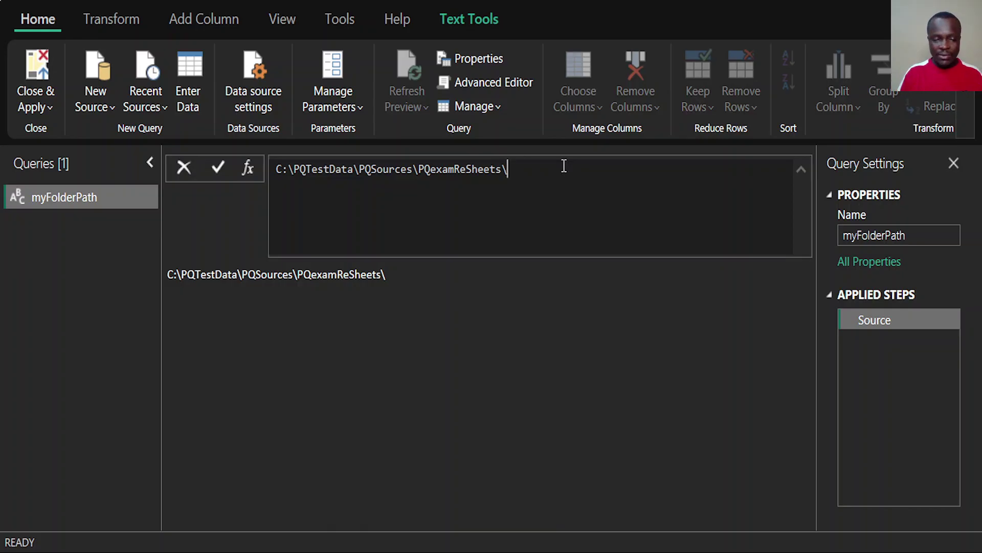
pyautogui.press('Return')
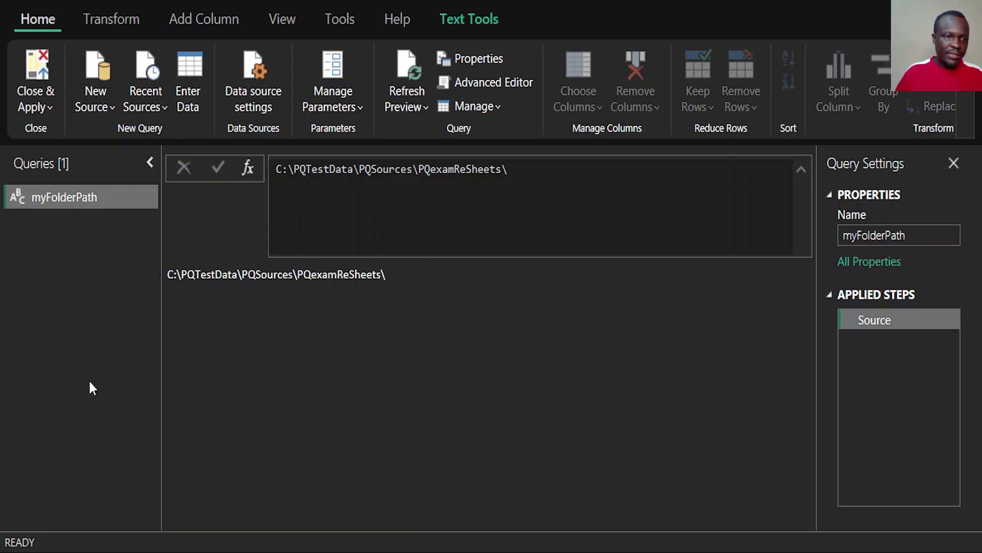
# - Create a blank query in Power Query Editor and begin its source formula with =Folder.Files(
pyautogui.click(105, 107)
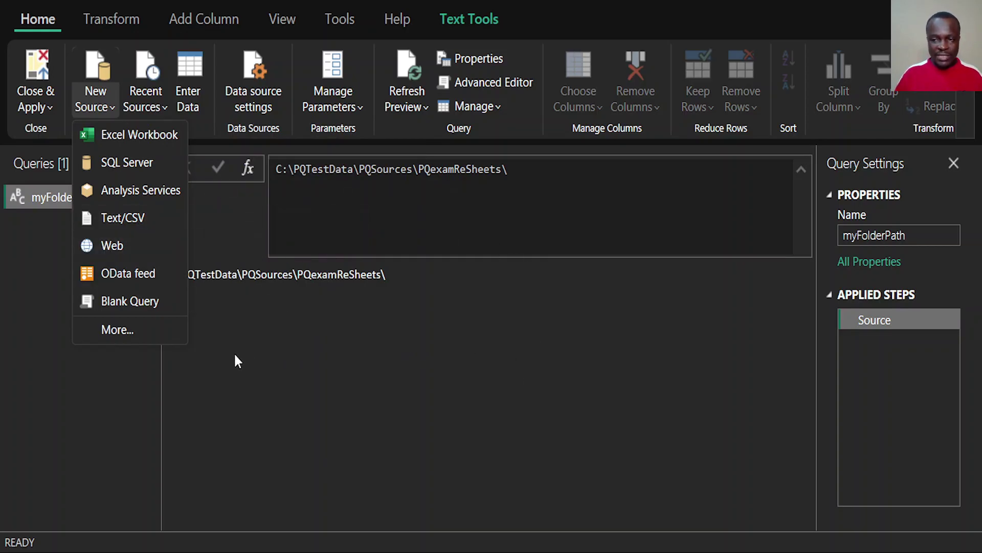
pyautogui.click(130, 301)
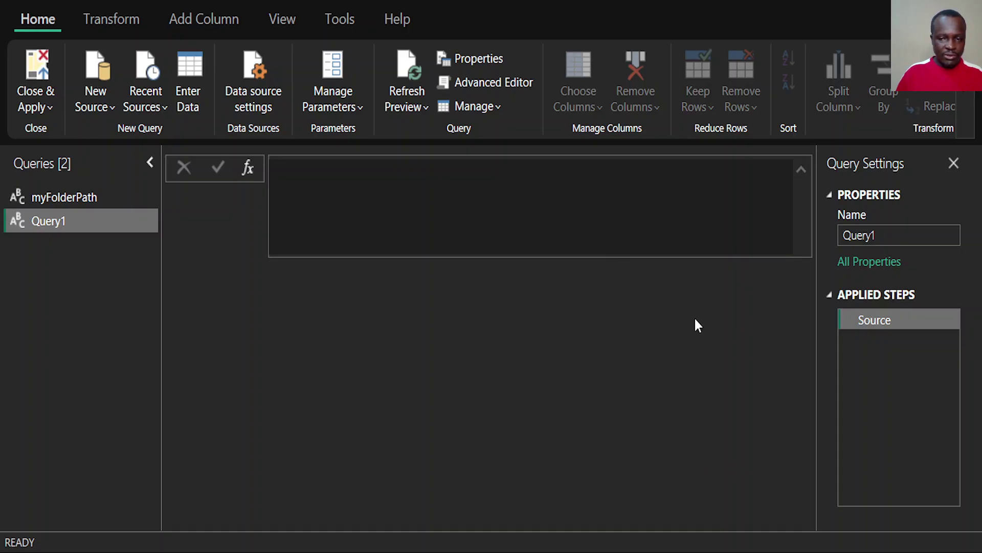
pyautogui.click(344, 178)
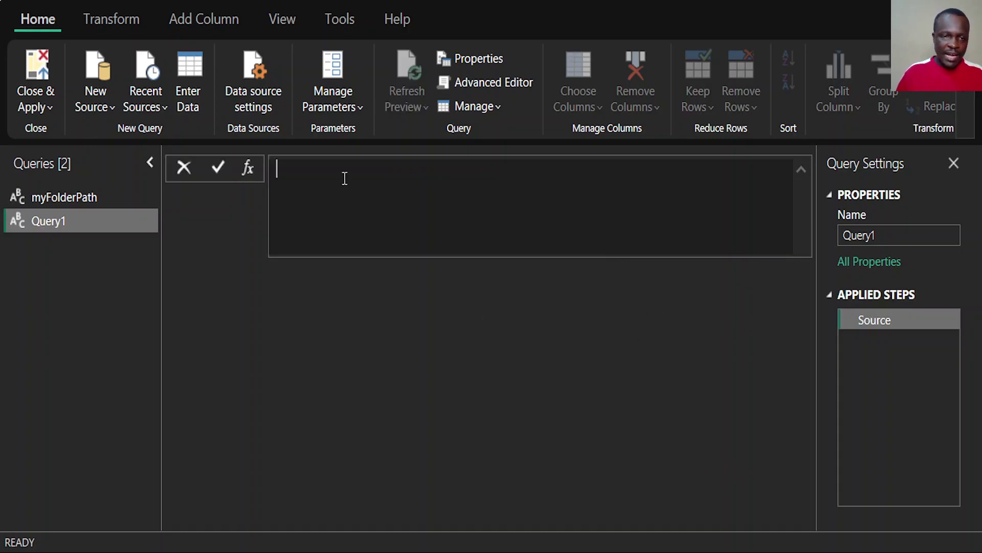
pyautogui.write('=')
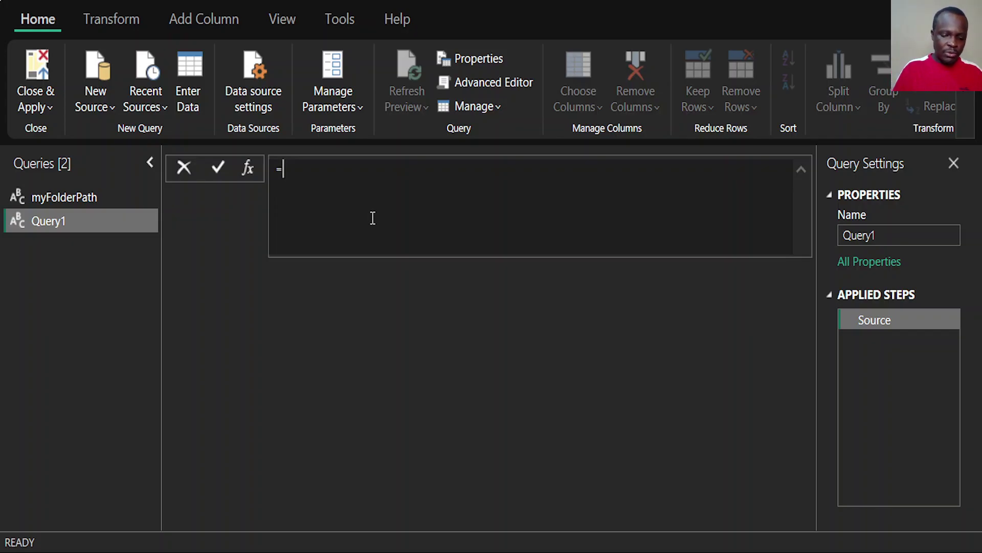
pyautogui.write('Folder')
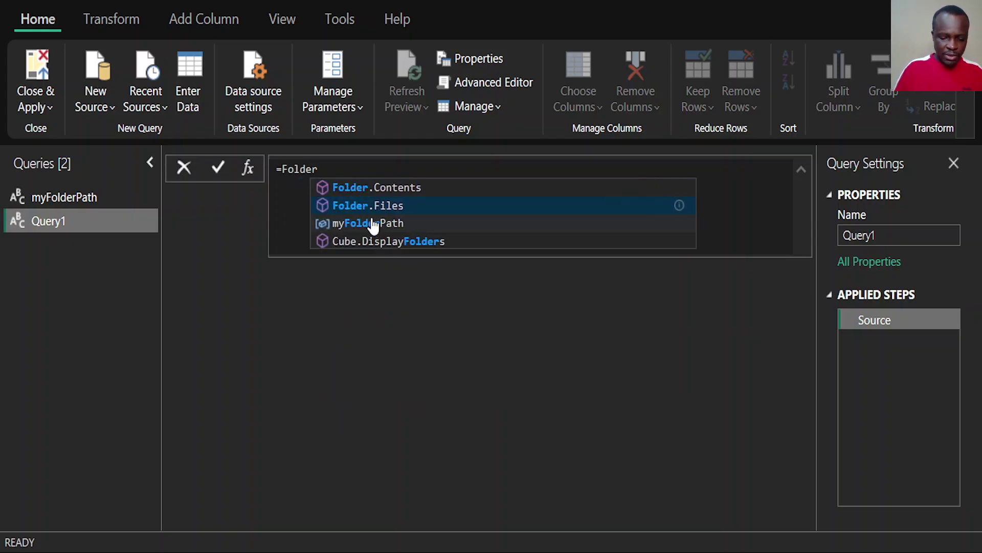
pyautogui.write('.Files(')
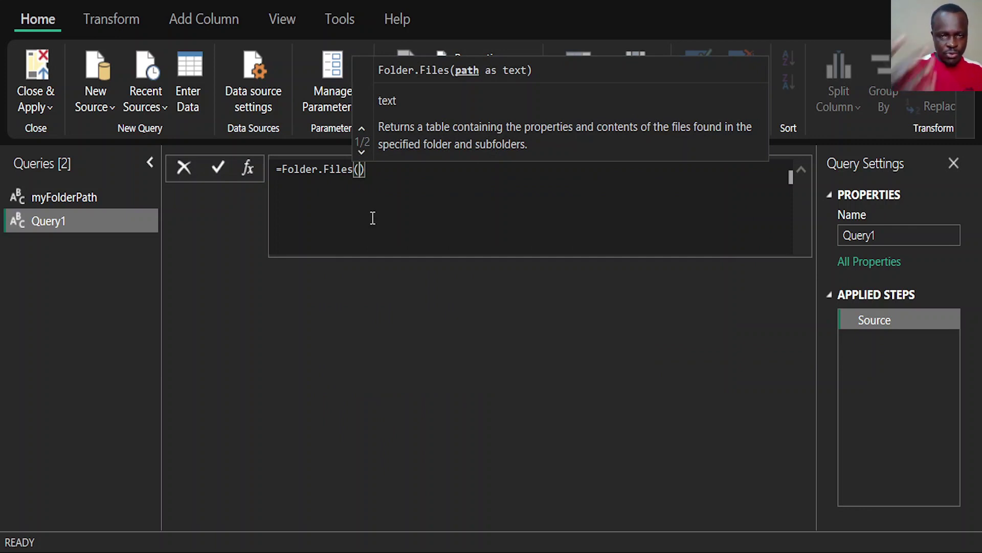
pyautogui.write('"')
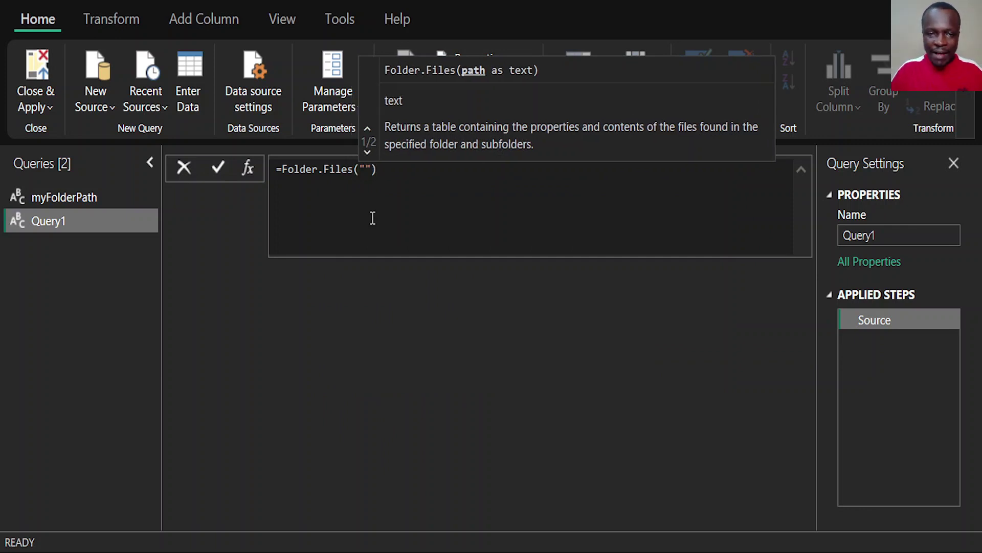
pyautogui.write('C:')
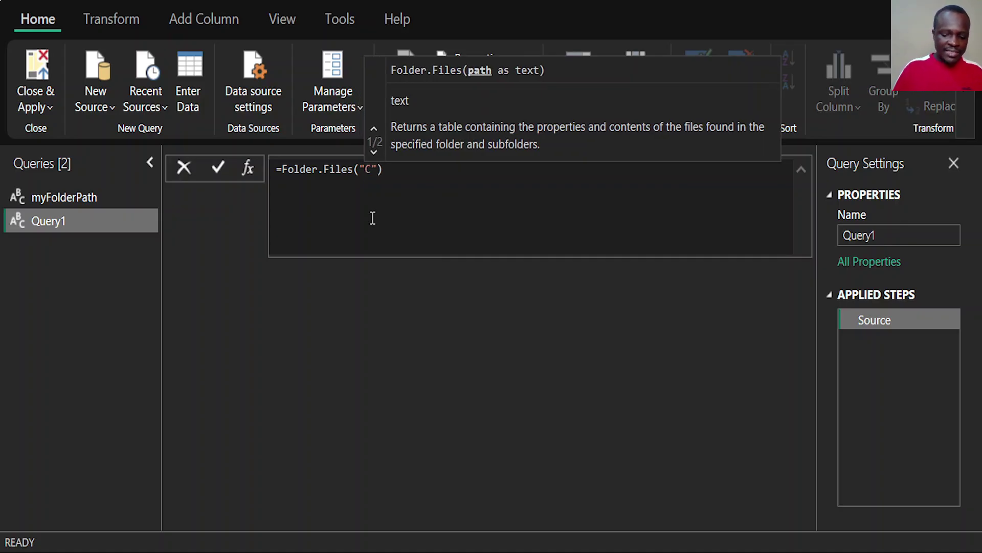
pyautogui.press('BackSpace')
pyautogui.press('BackSpace')
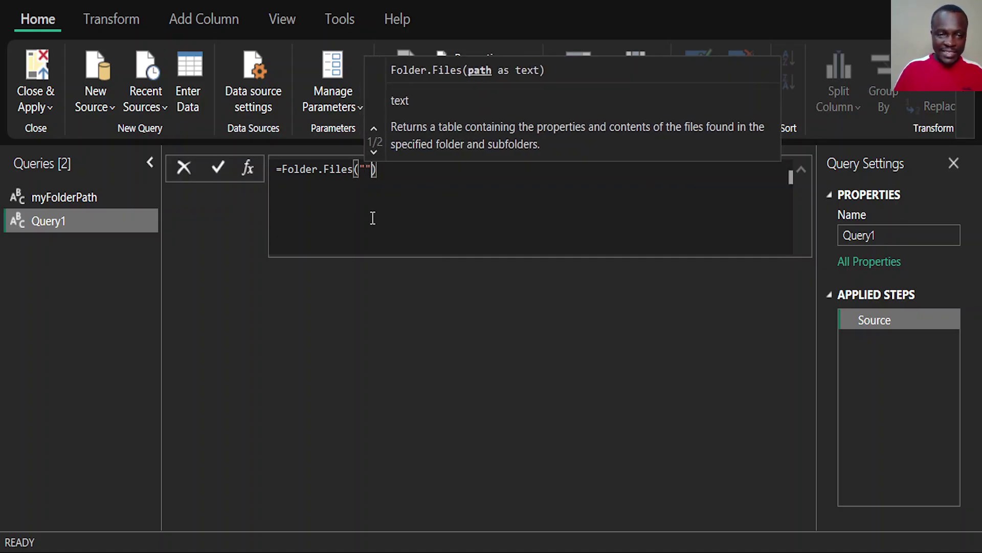
pyautogui.hotkey('shift', 'Left')
pyautogui.hotkey('shift', 'Left')
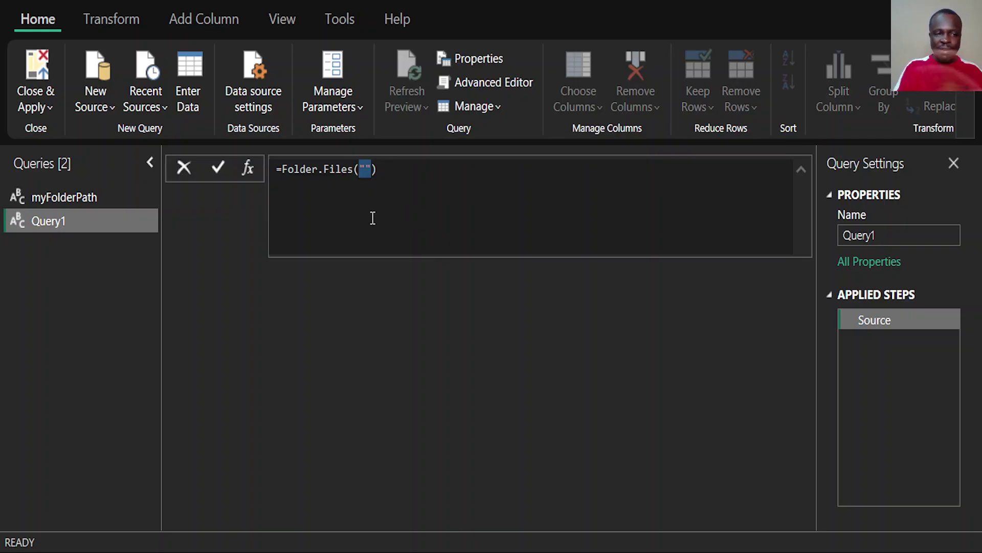
# - Complete the Folder.Files formula with myFolderPath as its path argument and apply it to load the folder's files
pyautogui.write('myF')
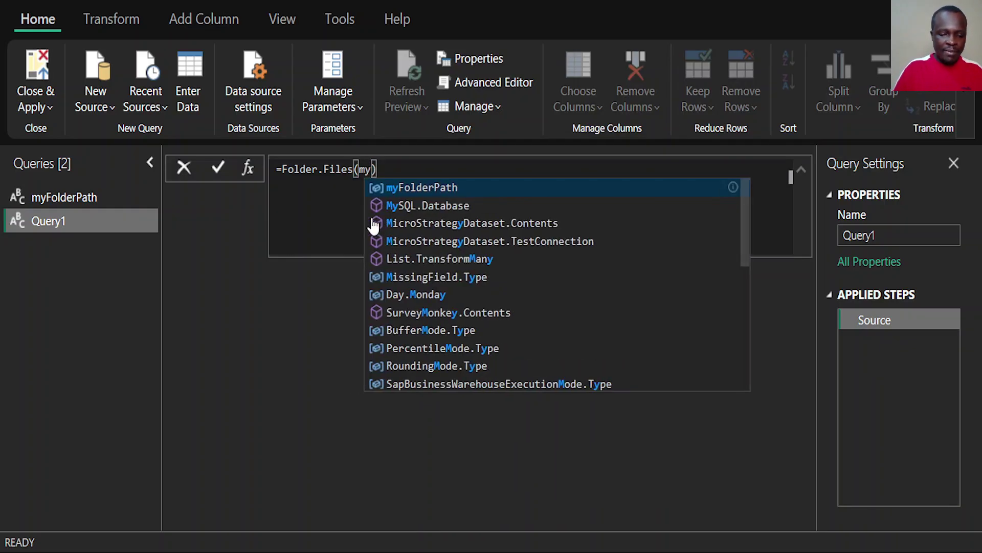
pyautogui.press('Tab')
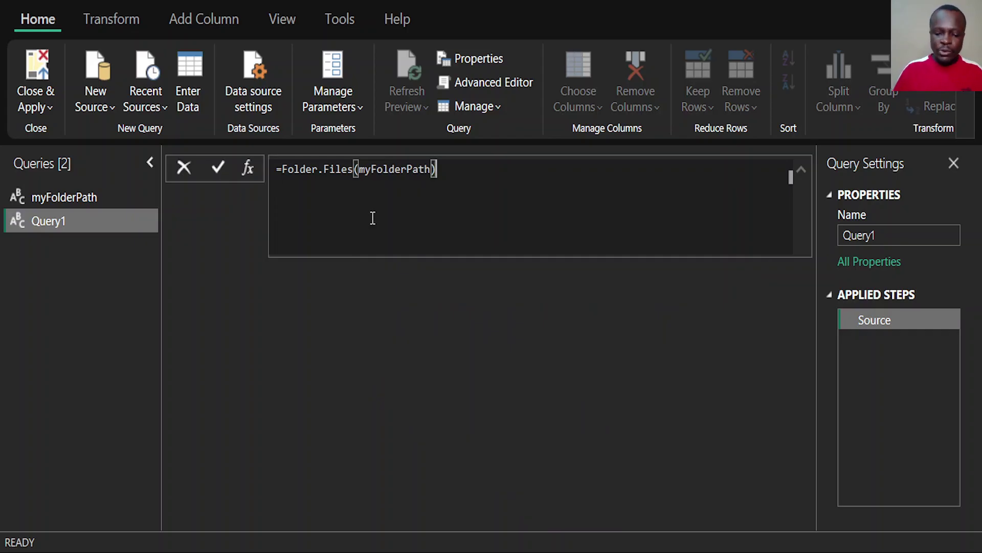
pyautogui.press('Return')
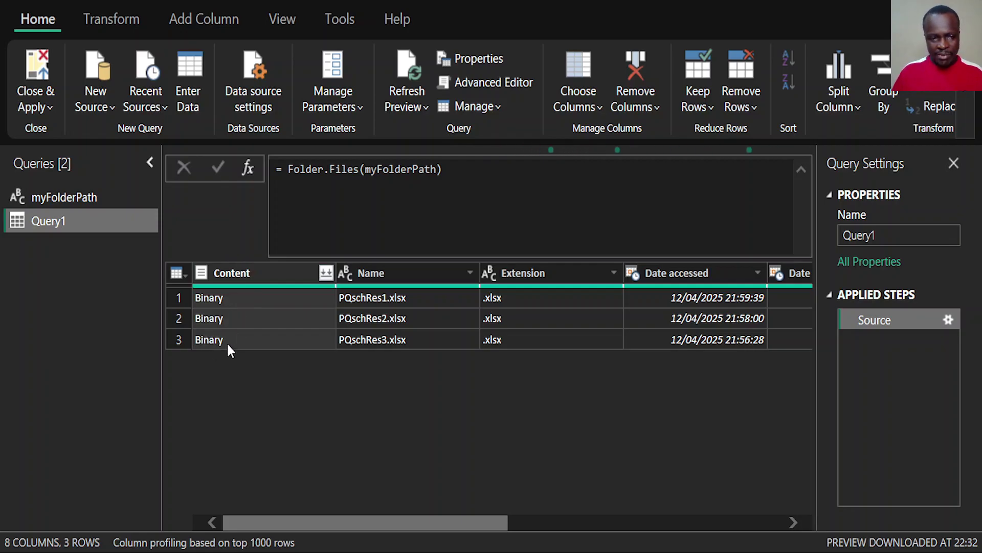
pyautogui.click(613, 271)
pyautogui.moveTo(477, 372)
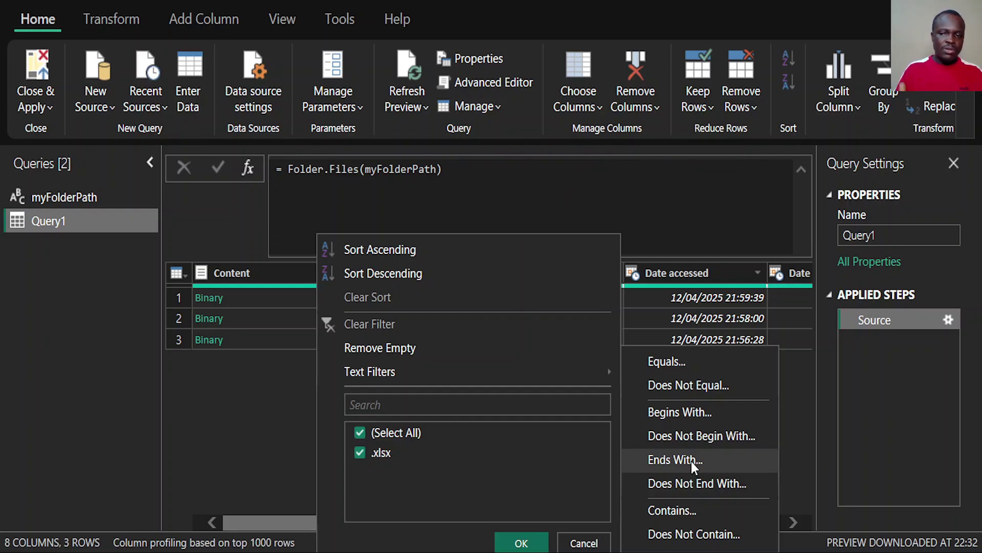
pyautogui.click(277, 391)
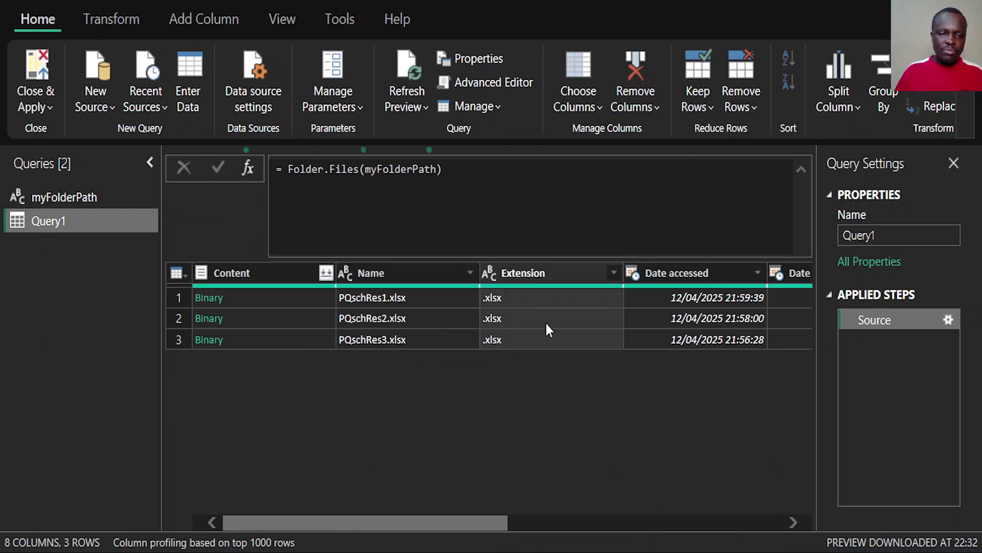
# - Convert the Extension column to lowercase and keep only the rows whose extension ends with .xlsx
pyautogui.click(557, 271)
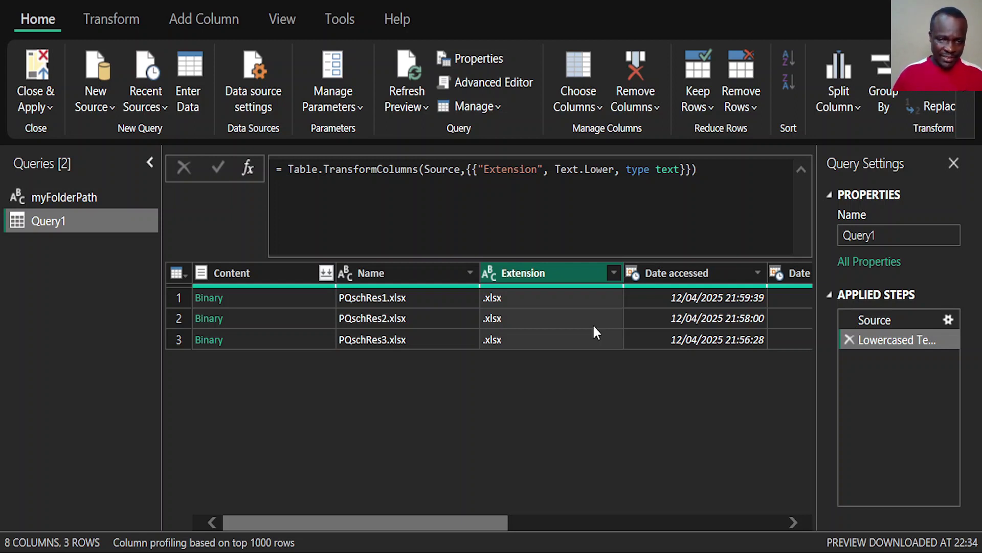
pyautogui.click(613, 272)
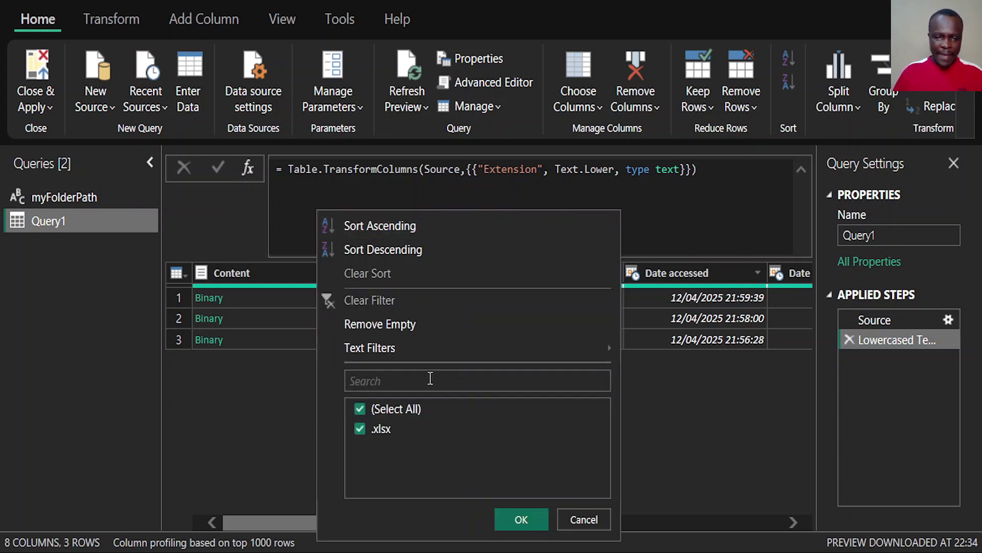
pyautogui.moveTo(409, 353)
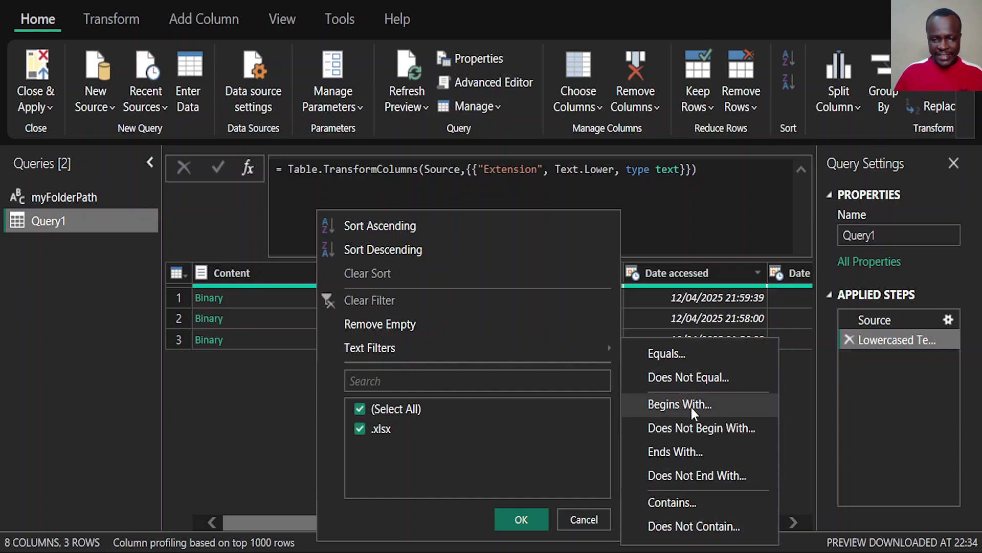
pyautogui.click(685, 448)
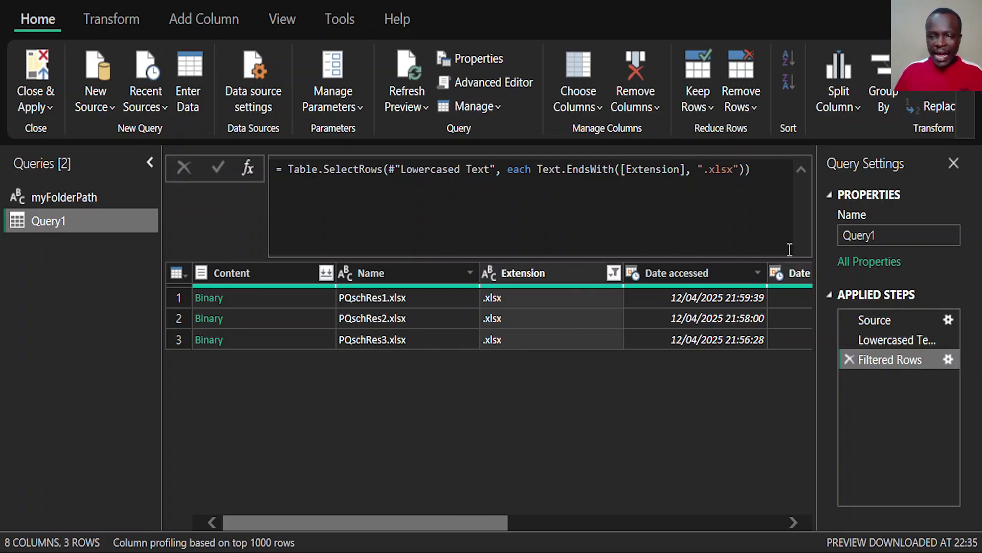
# - Append [Content] to the Filtered Rows formula so it returns the Content column as a list
pyautogui.click(760, 166)
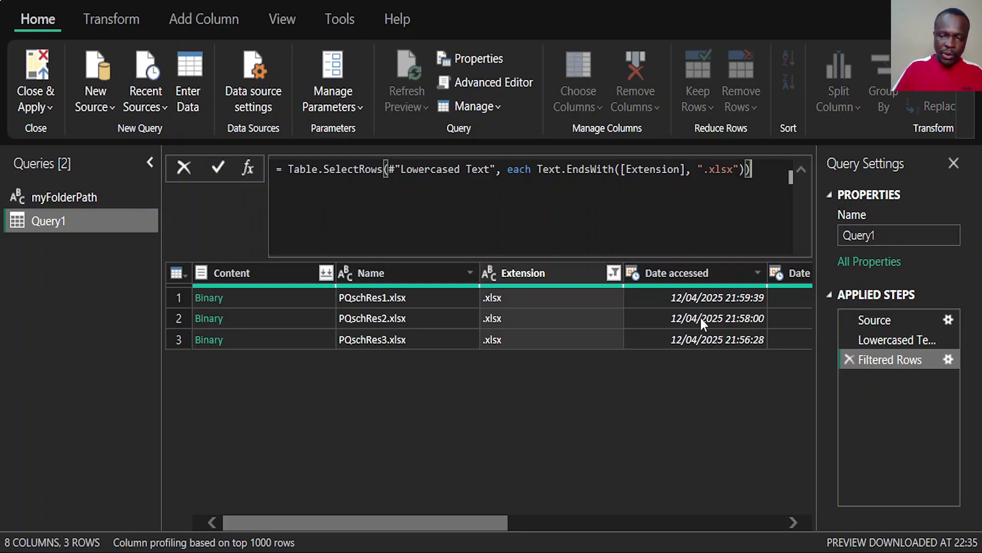
pyautogui.write('[')
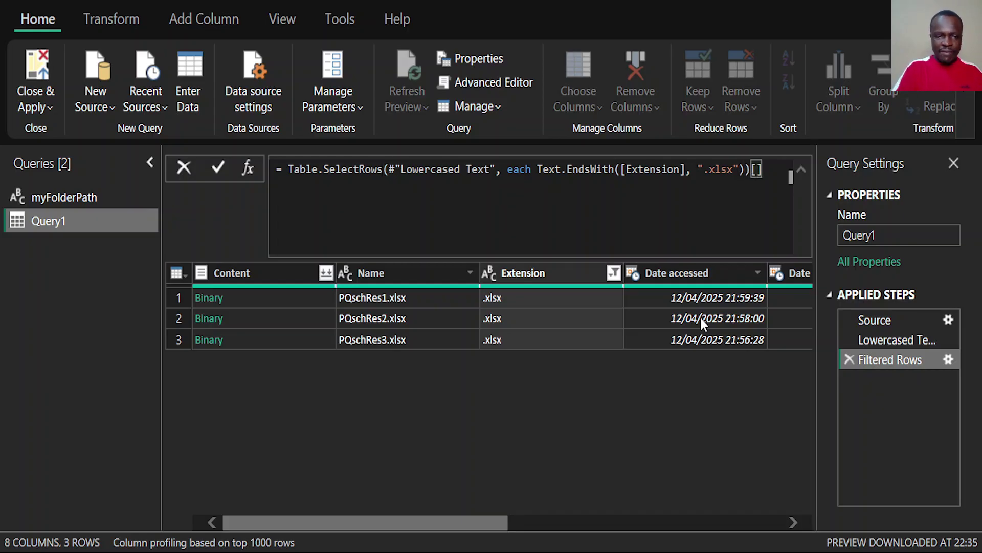
pyautogui.write('Content')
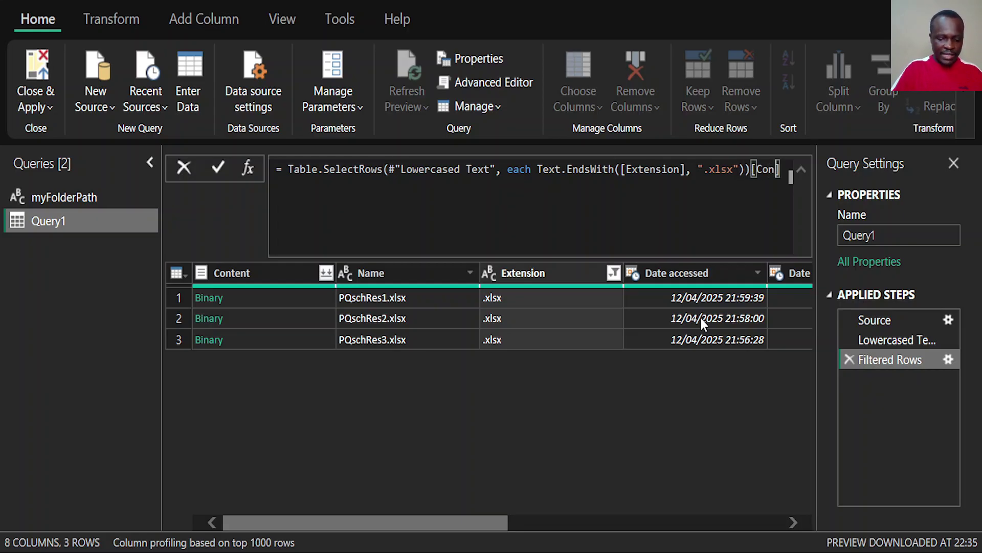
pyautogui.press('Return')
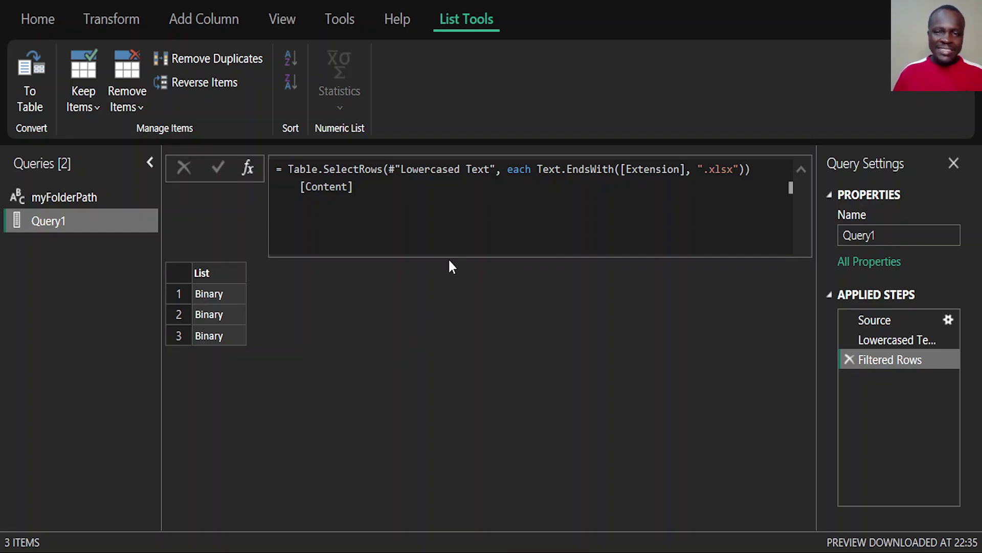
# - Remove the spaces from the last two applied step names, making them FilteredRows and LowercasedText
pyautogui.doubleClick(880, 360)
pyautogui.press('End')
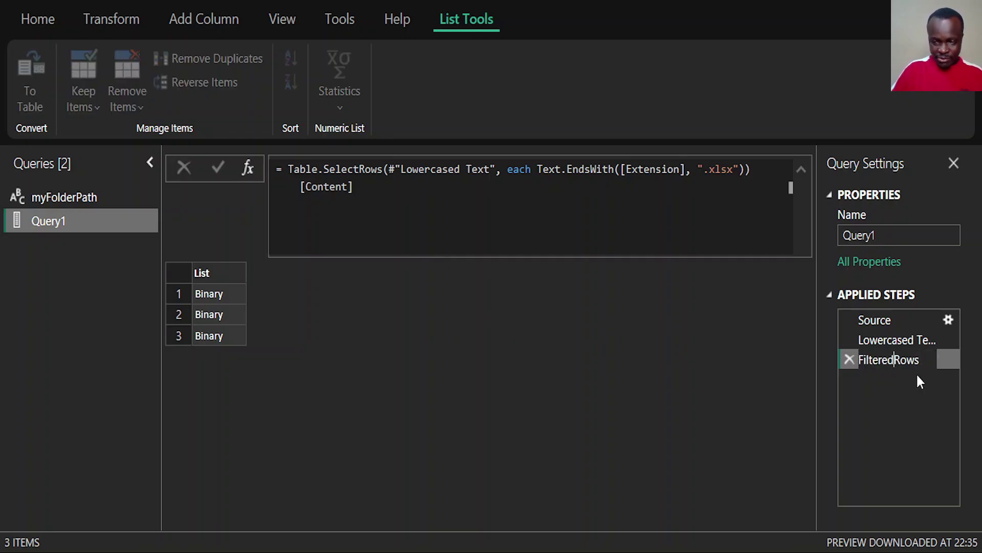
pyautogui.press('Return')
pyautogui.click(916, 339)
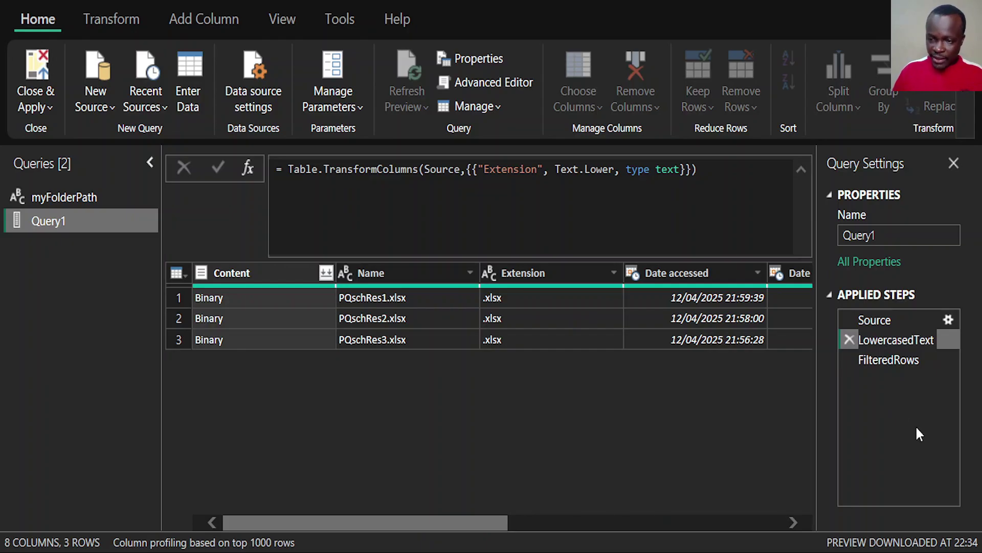
pyautogui.click(891, 360)
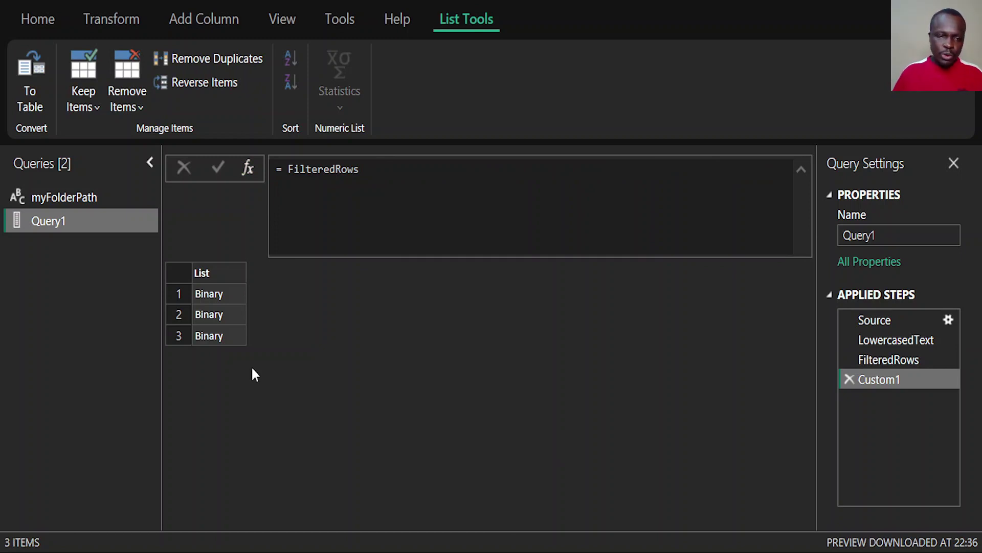
pyautogui.doubleClick(299, 174)
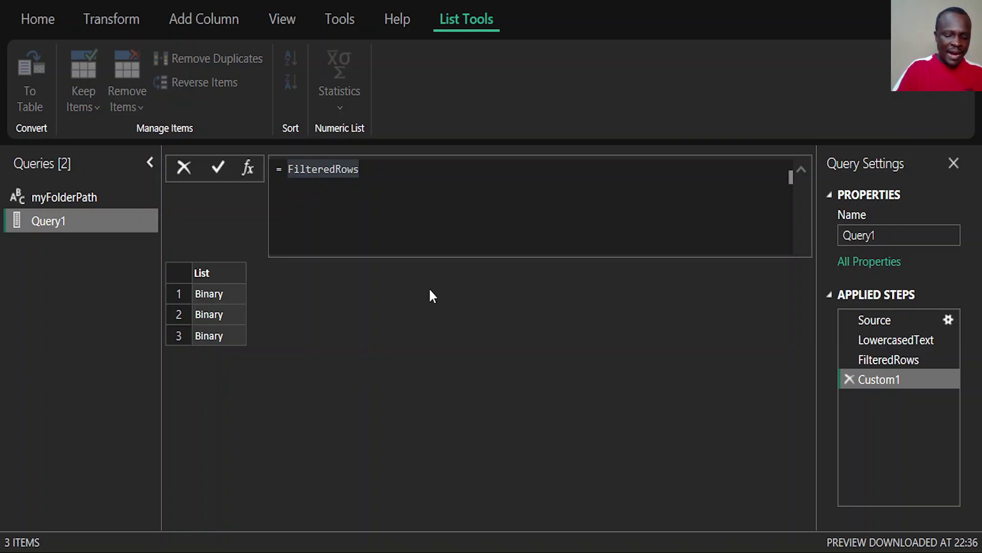
pyautogui.write('List.')
pyautogui.write('transform(')
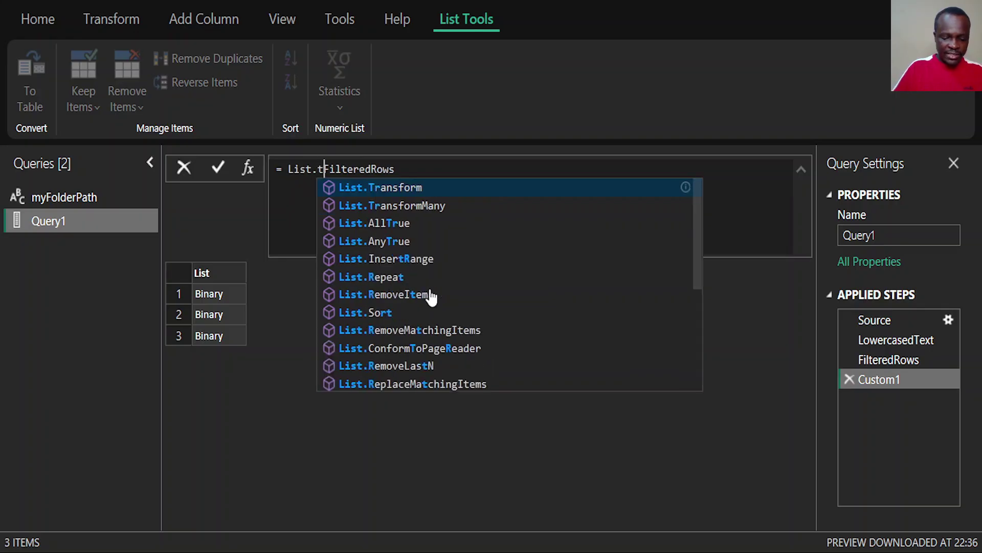
pyautogui.click(524, 174)
pyautogui.write(', each')
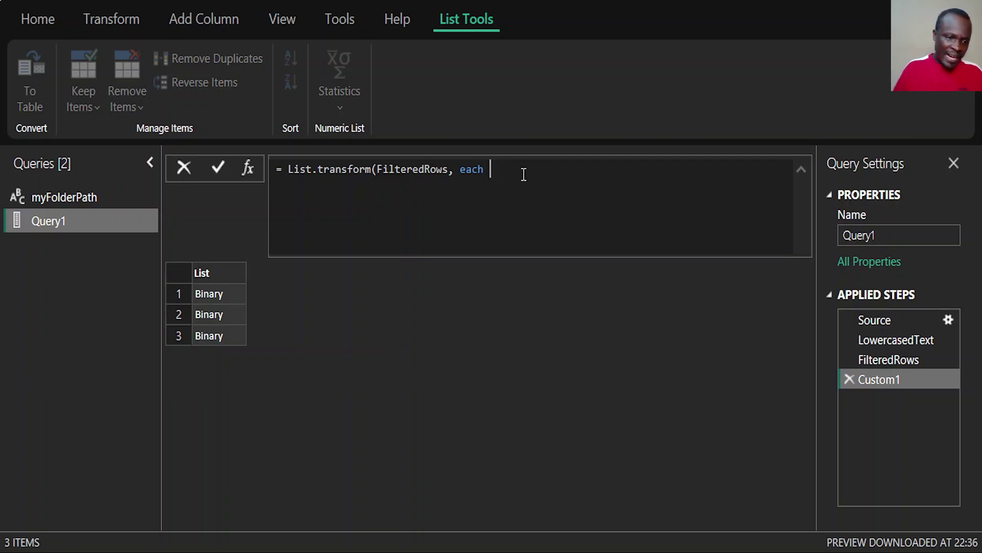
pyautogui.click(231, 295)
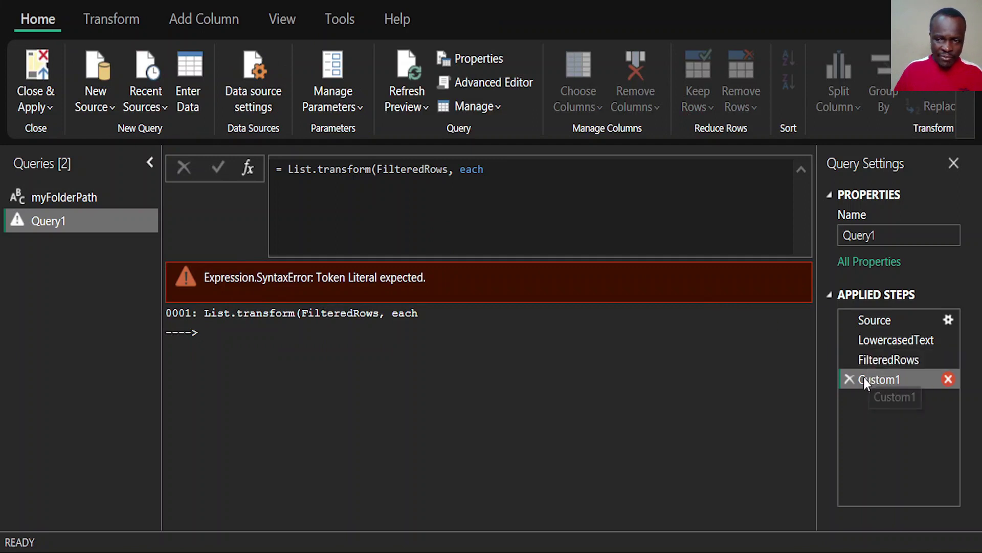
pyautogui.click(848, 380)
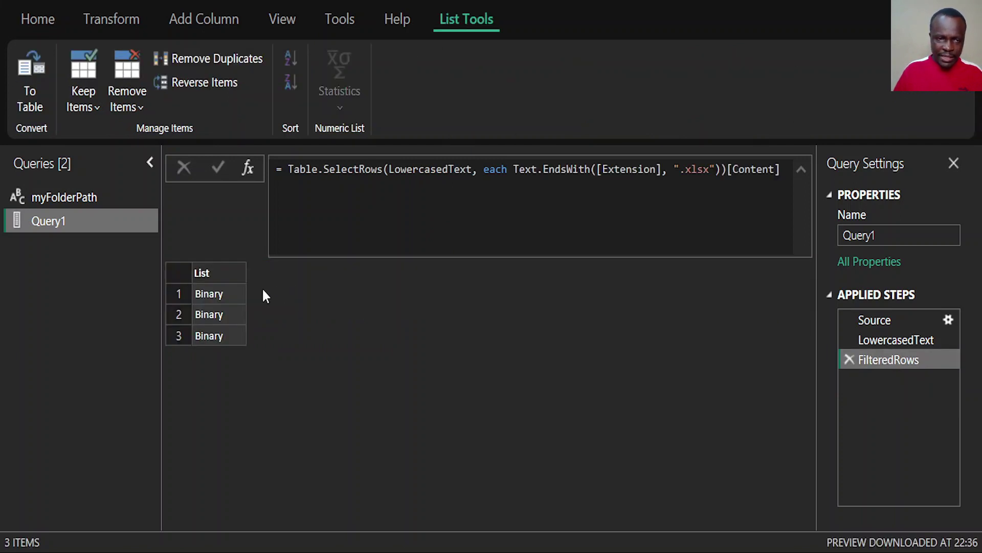
# - Preview the first and third binaries in the list, and start a custom step with the formula =List.Transform(FilteredRows,each
pyautogui.click(233, 294)
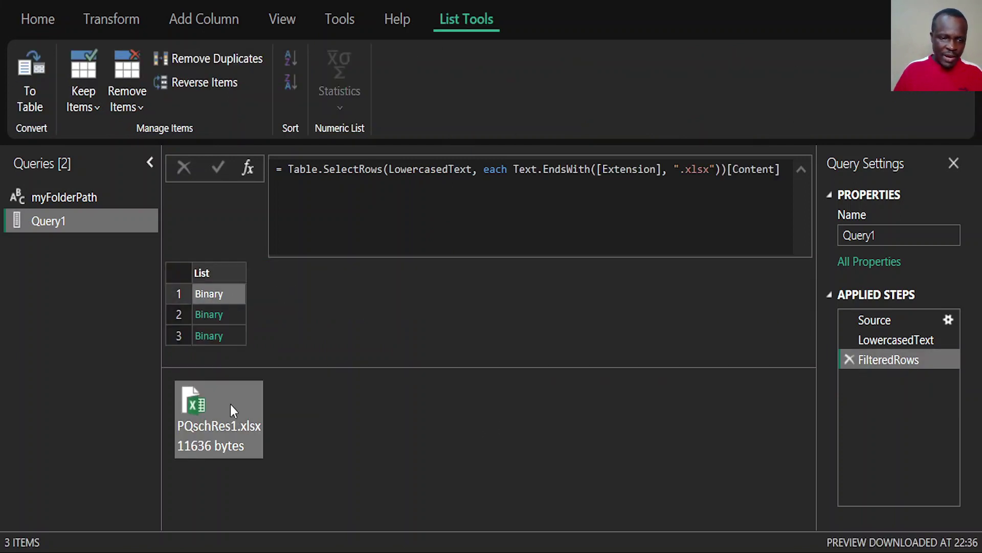
pyautogui.click(223, 336)
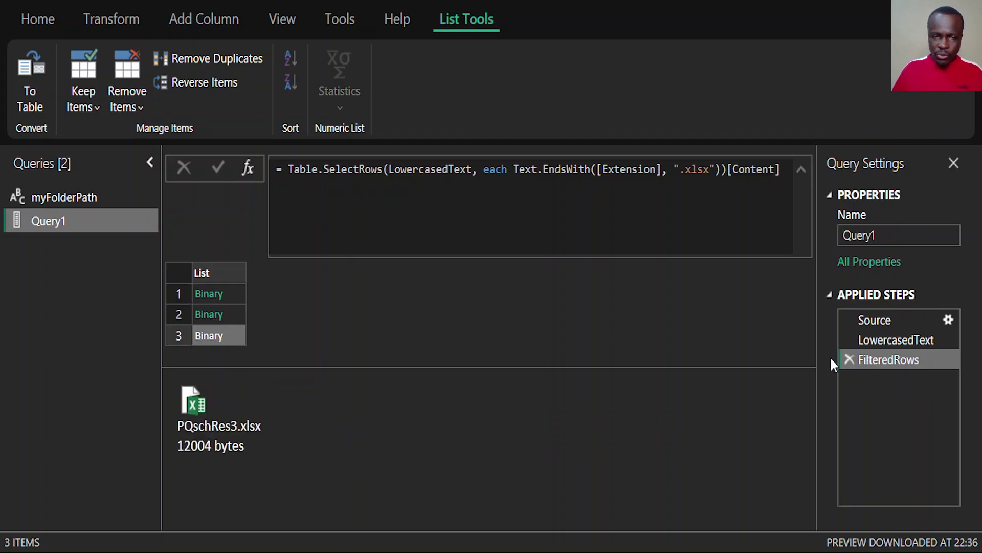
pyautogui.click(249, 168)
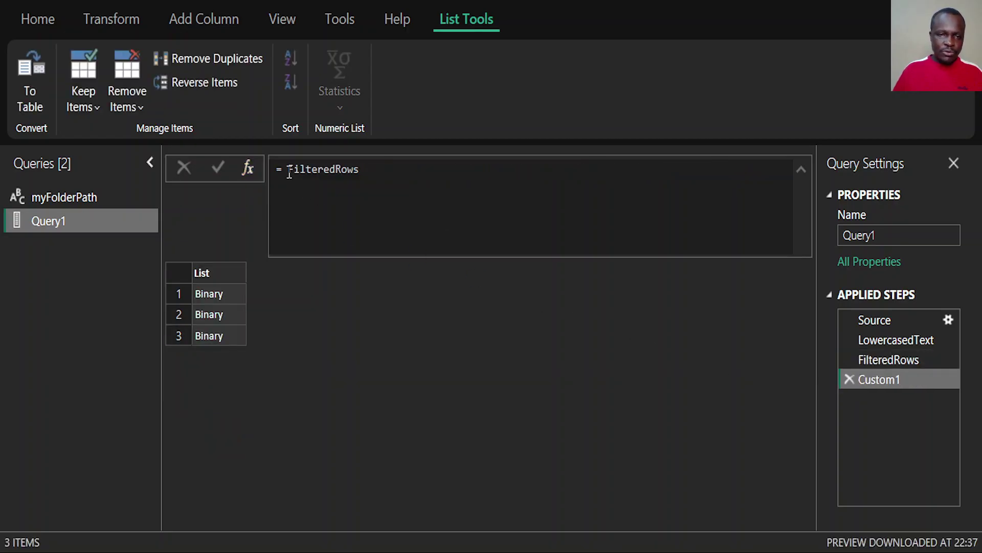
pyautogui.doubleClick(307, 170)
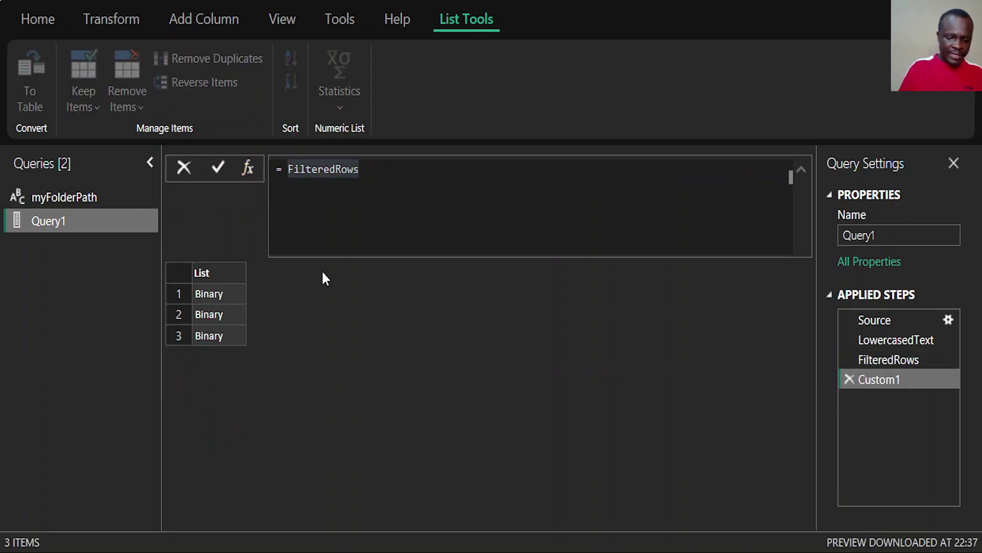
pyautogui.press('Left')
pyautogui.write('List.')
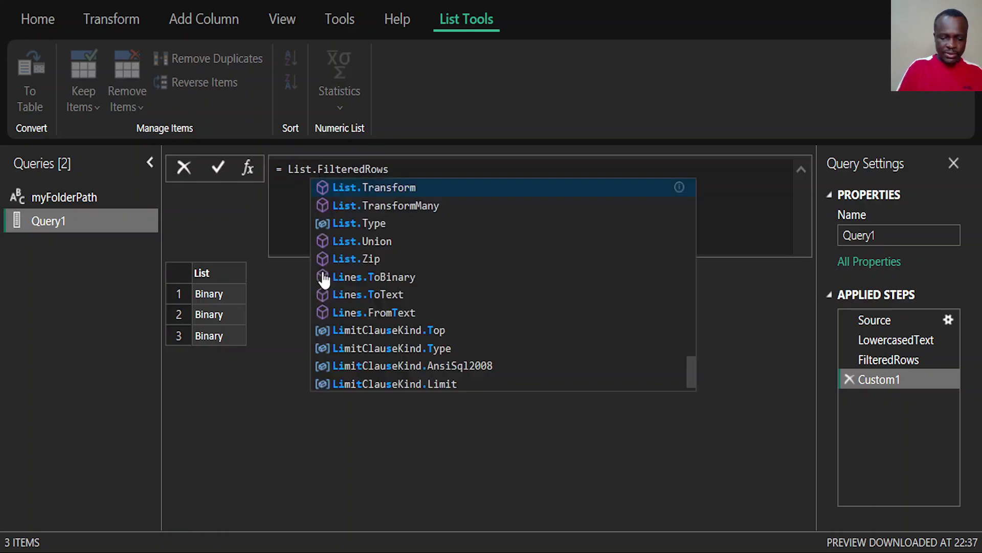
pyautogui.write('tra')
pyautogui.press('Tab')
pyautogui.write('(F')
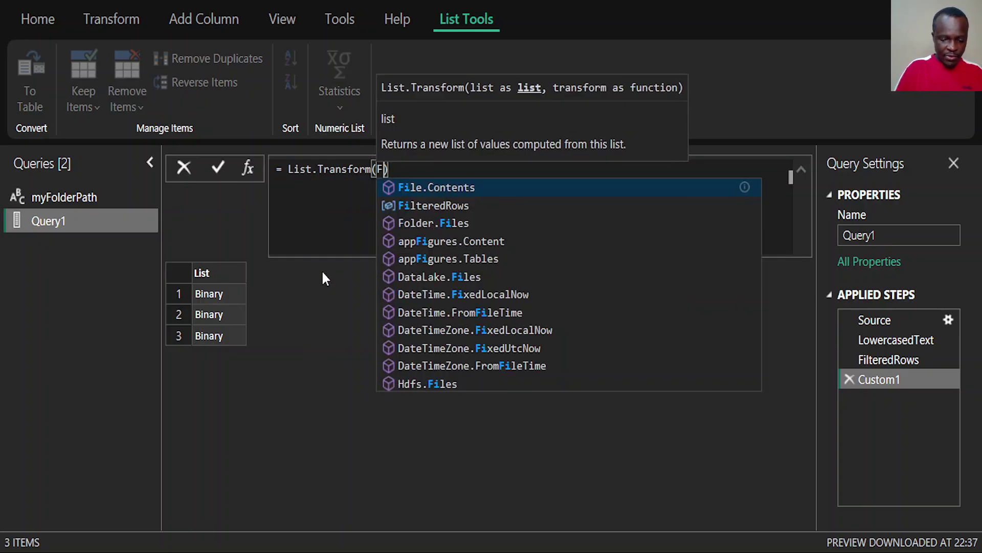
pyautogui.write('iltered')
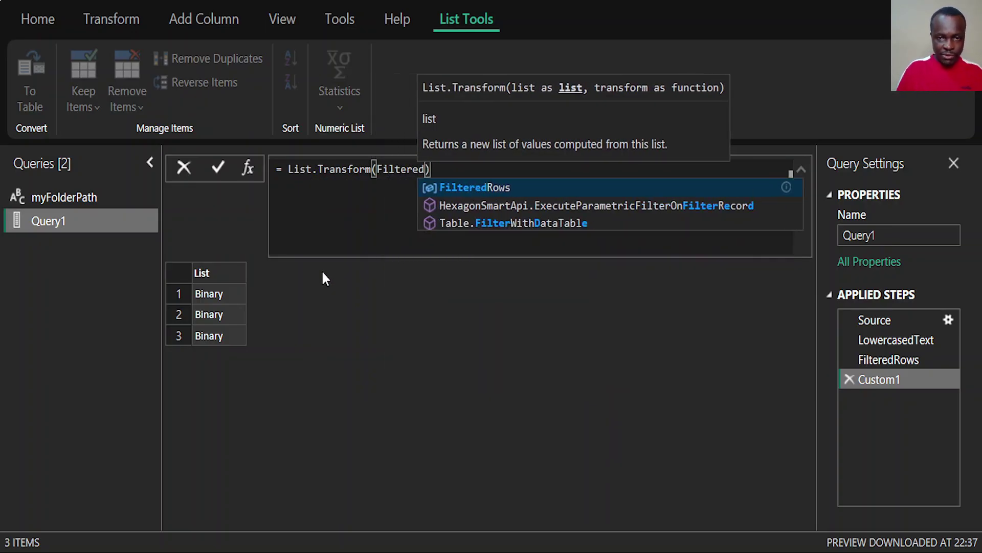
pyautogui.press('Tab')
pyautogui.write(',')
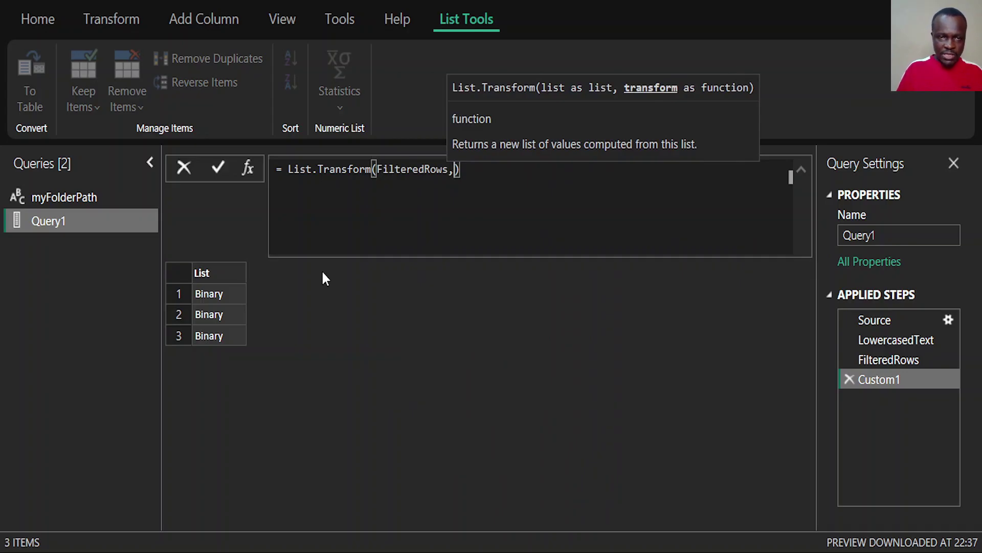
pyautogui.write('each ')
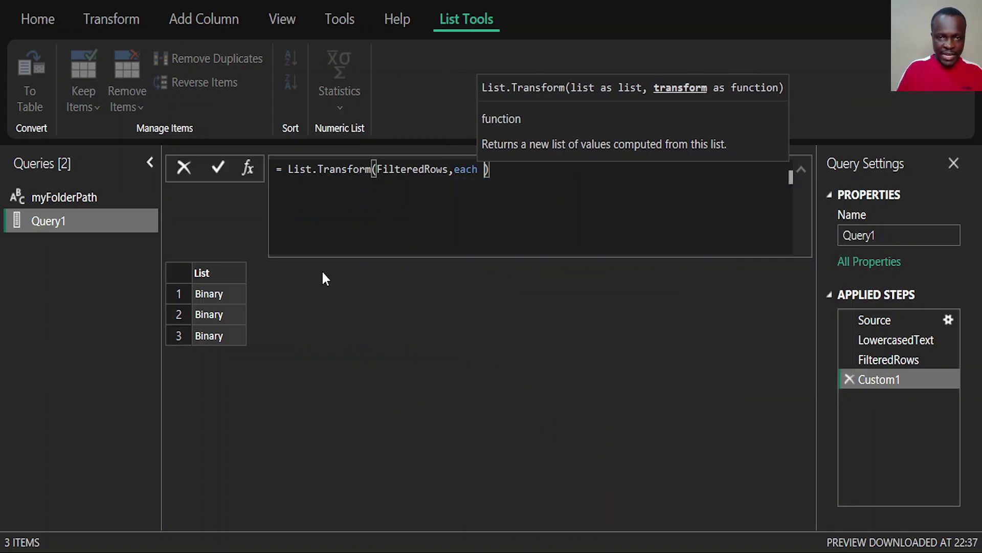
# - Complete the custom step's formula with Excel.Workbook(_) as the transform for each item and apply it
pyautogui.write('E')
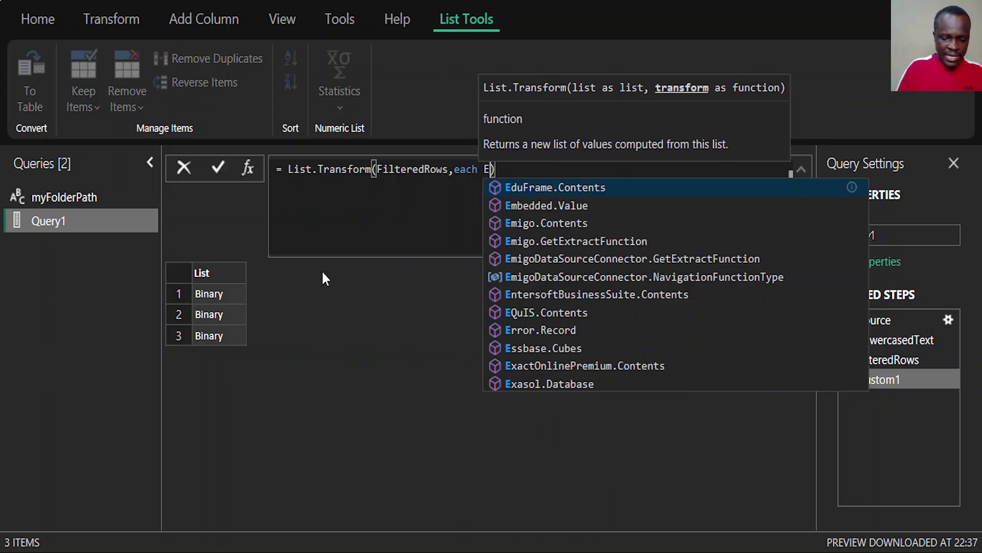
pyautogui.write('xcel.W')
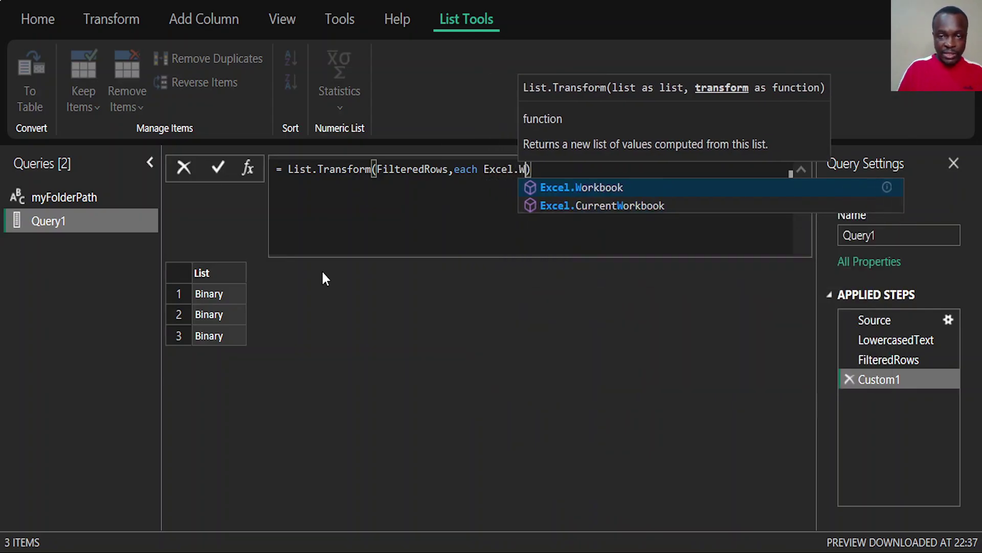
pyautogui.press('Tab')
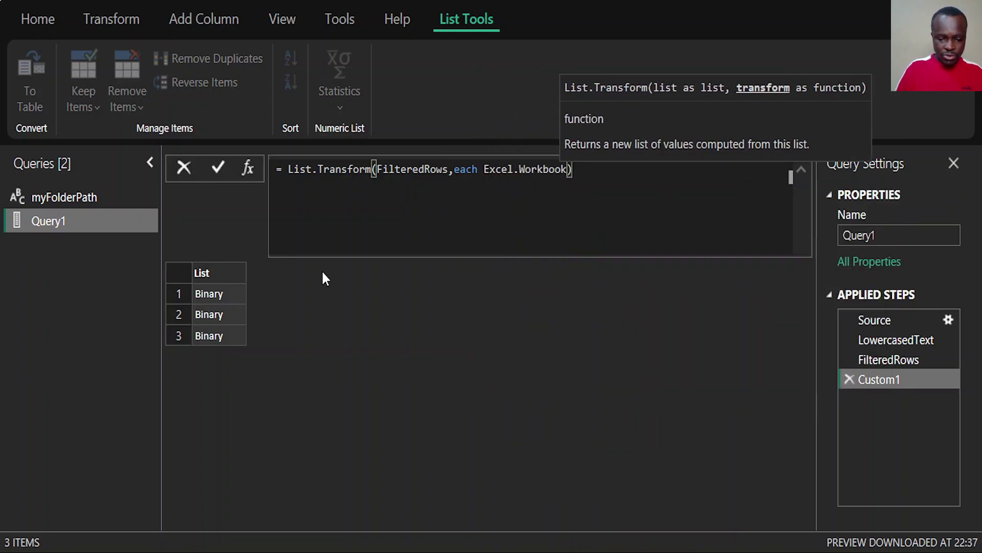
pyautogui.write('(')
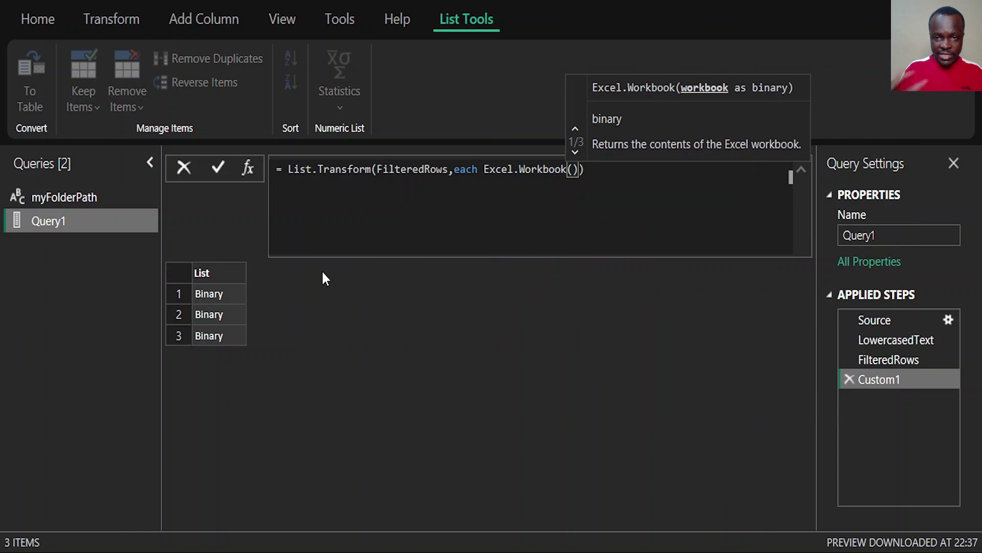
pyautogui.write('_')
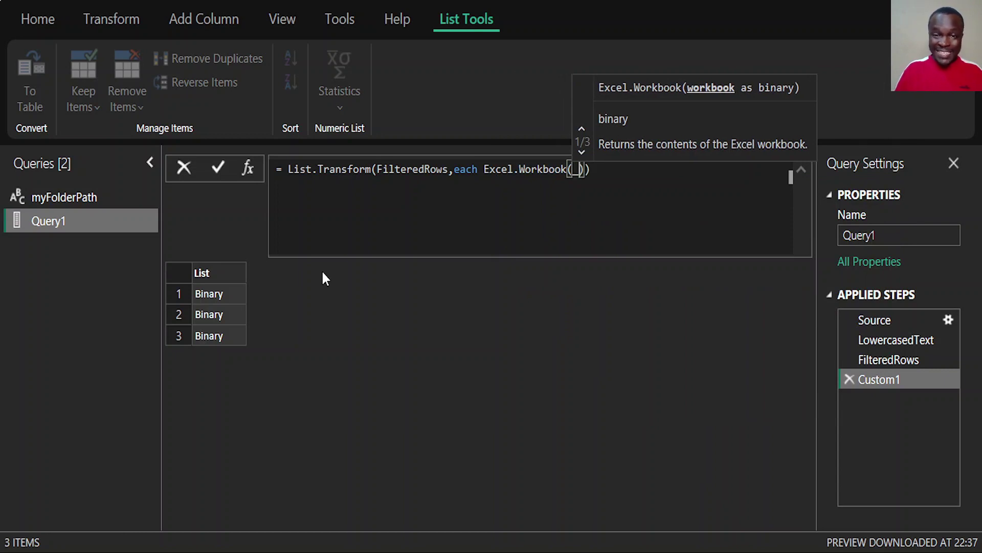
pyautogui.press('Right')
pyautogui.press('Right')
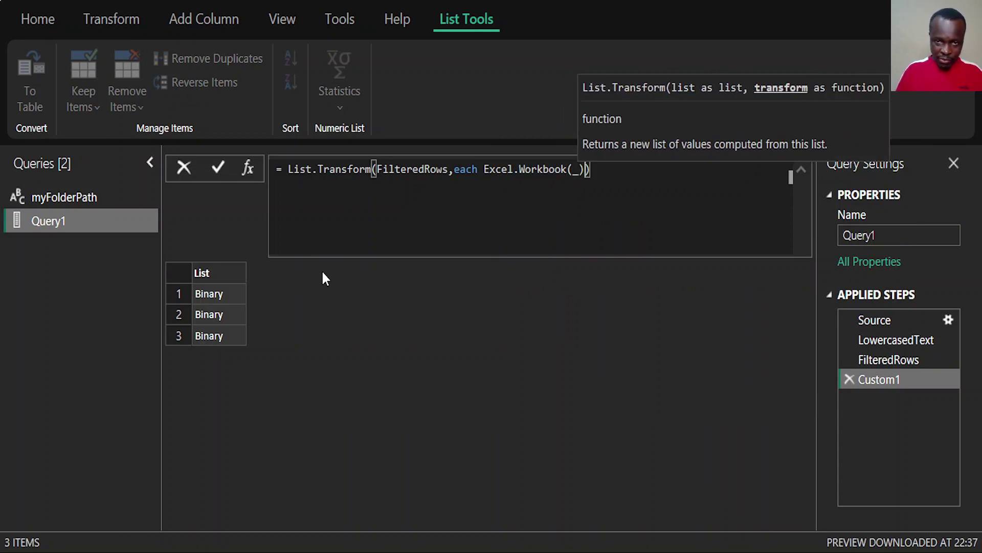
pyautogui.click(221, 166)
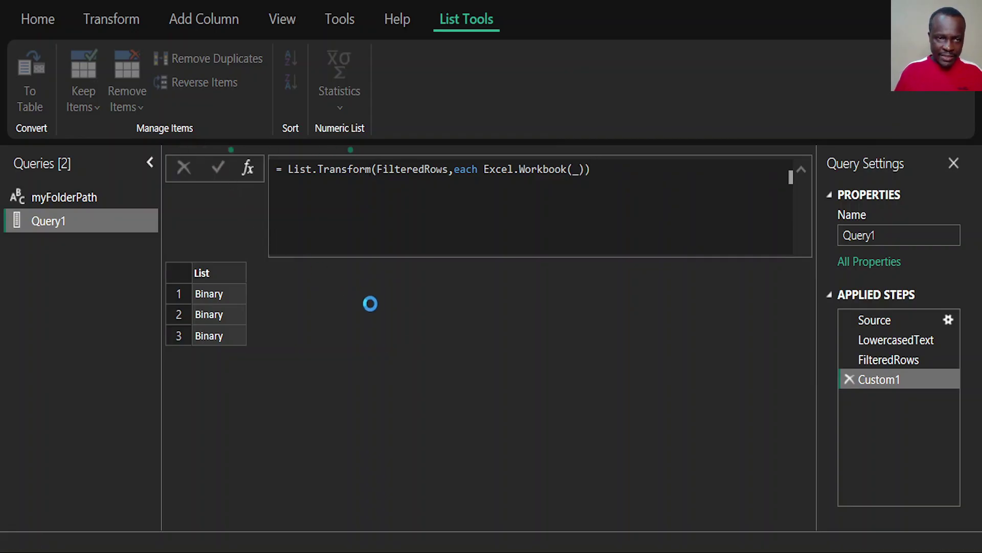
# - Preview the contents of each of the three workbook tables in the list
pyautogui.click(240, 297)
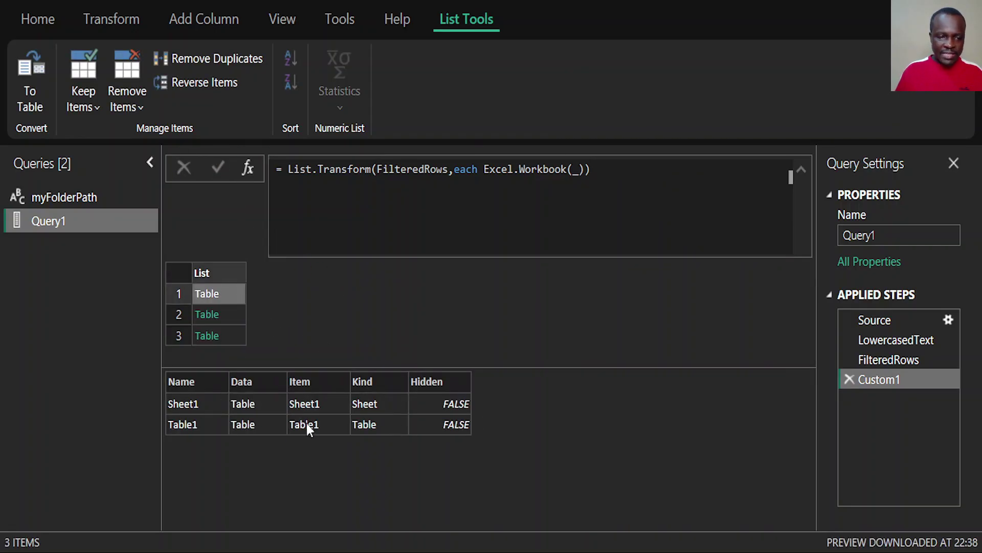
pyautogui.click(234, 316)
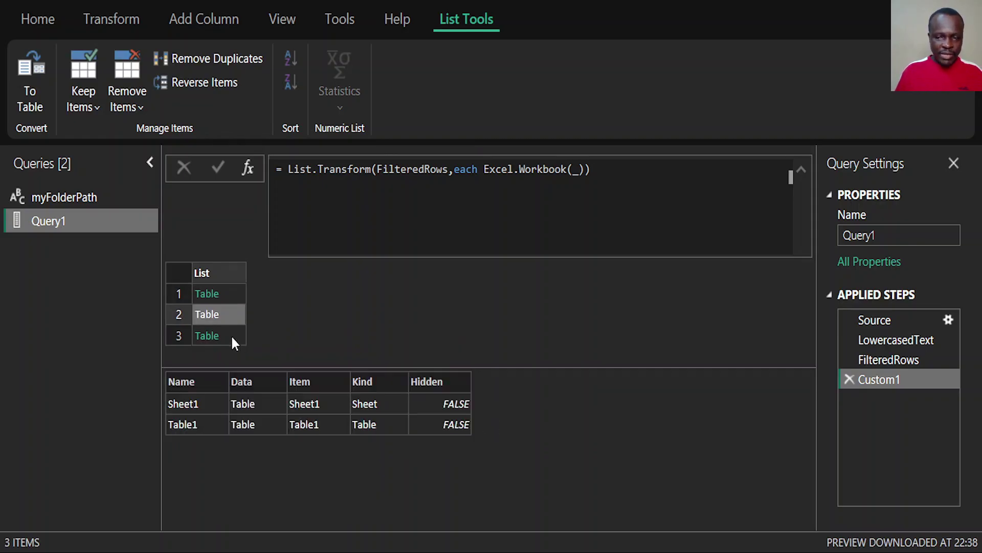
pyautogui.click(231, 334)
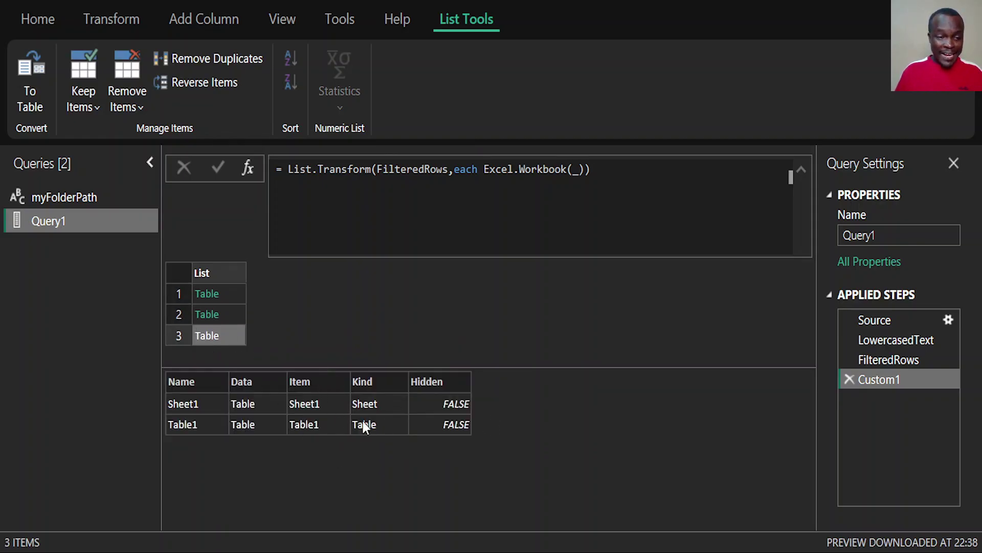
# - Add an empty row lookup {[]} right after Excel.Workbook(_) in the custom step's formula and apply it
pyautogui.click(611, 169)
pyautogui.press('Left')
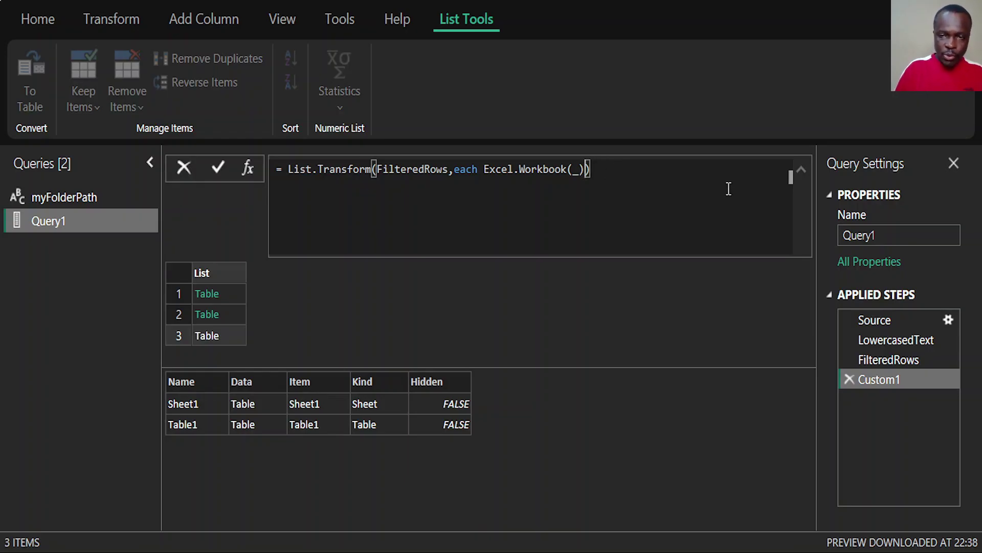
pyautogui.write('{[')
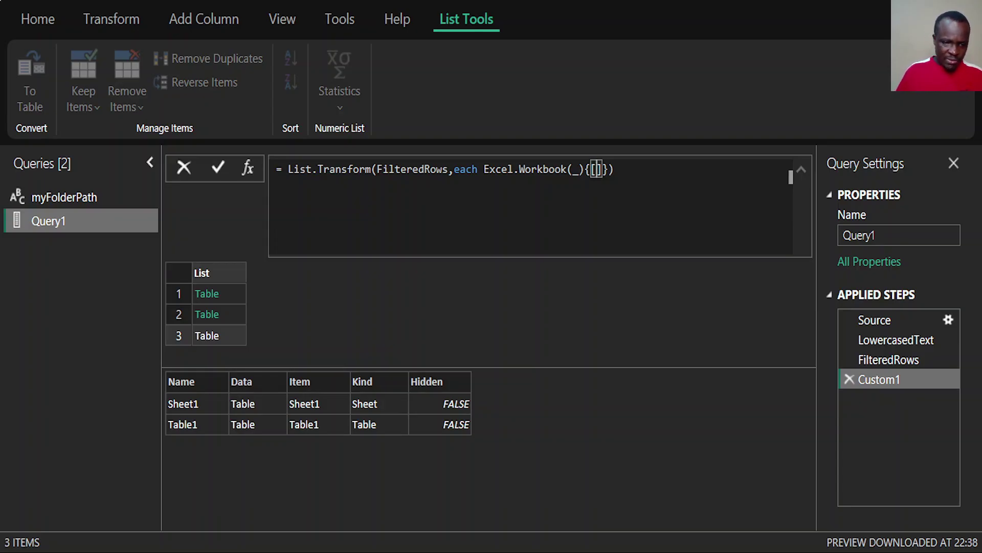
pyautogui.press('Return')
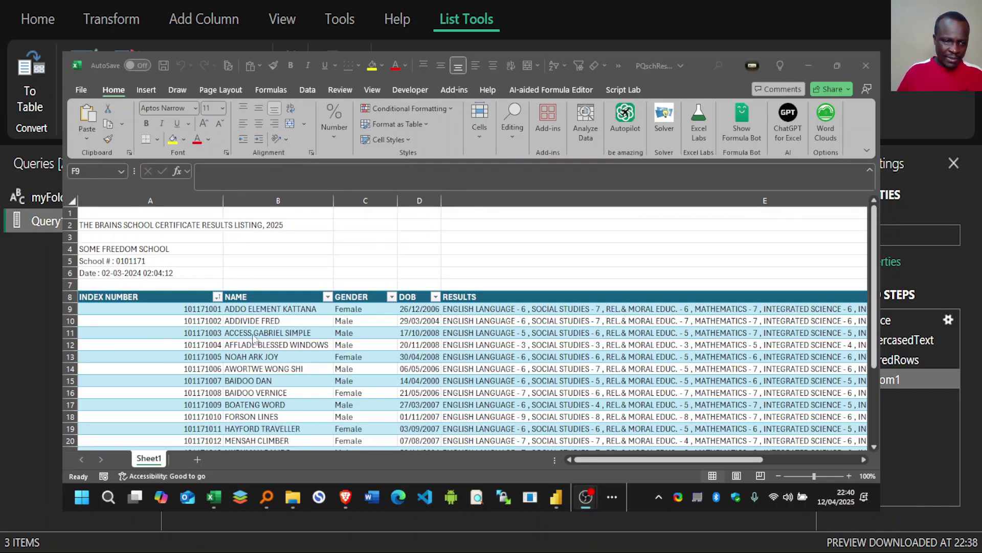
# - Switch to the results workbook in Excel and examine its table name, the heading rows above the table and the footer below it
pyautogui.click(266, 320)
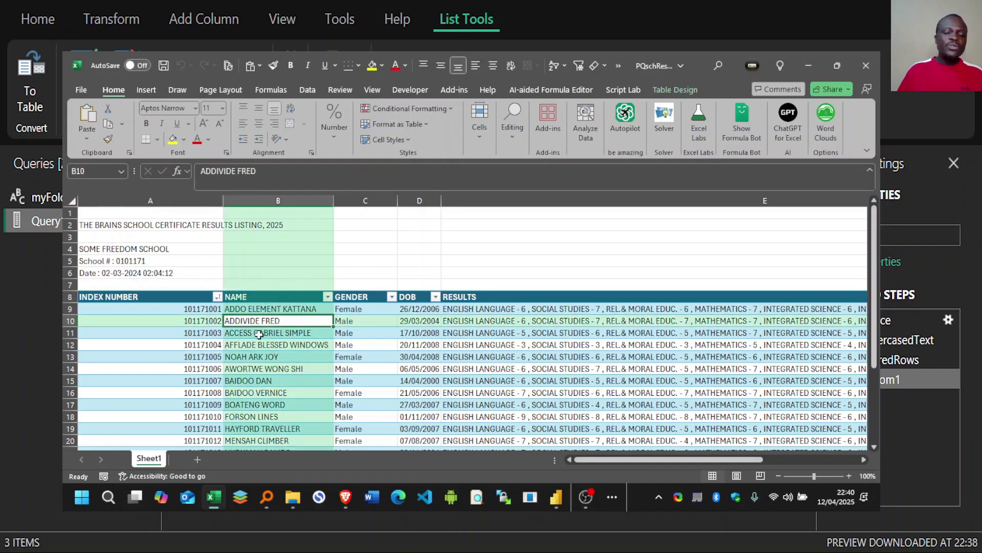
pyautogui.click(167, 310)
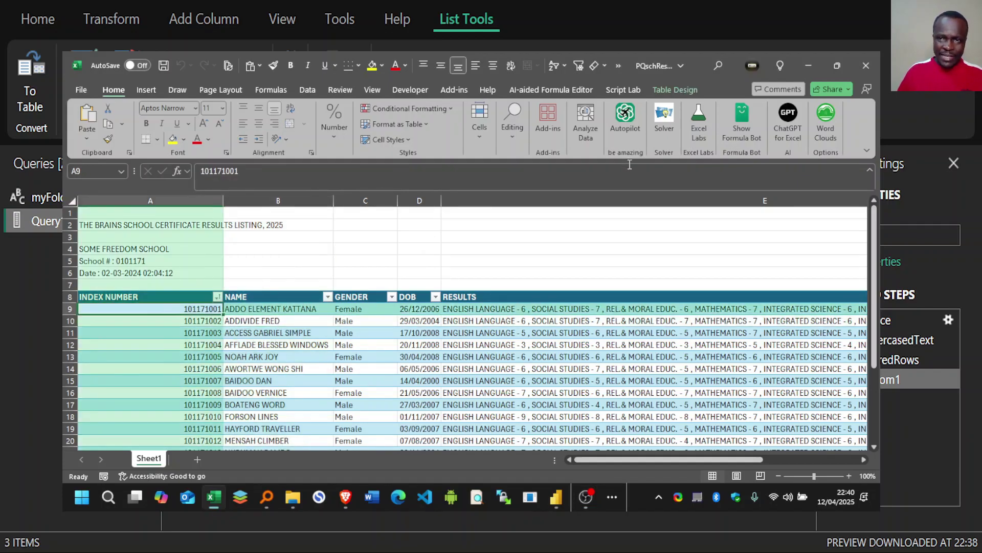
pyautogui.click(676, 91)
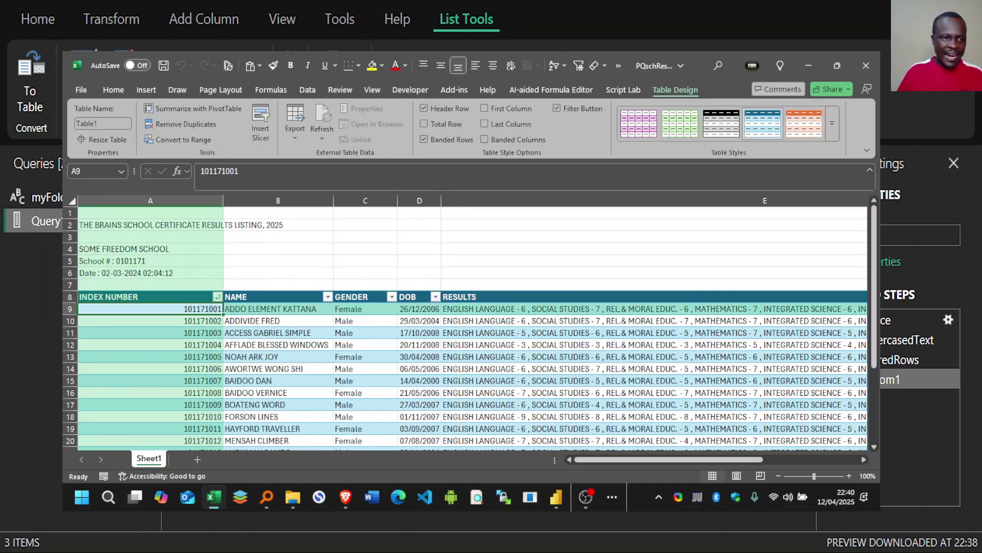
pyautogui.click(115, 124)
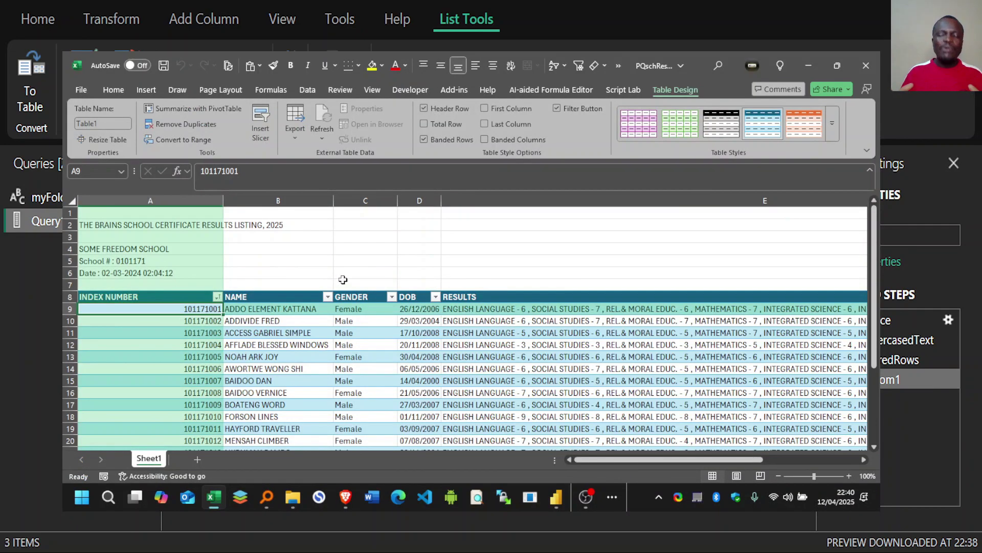
pyautogui.click(160, 333)
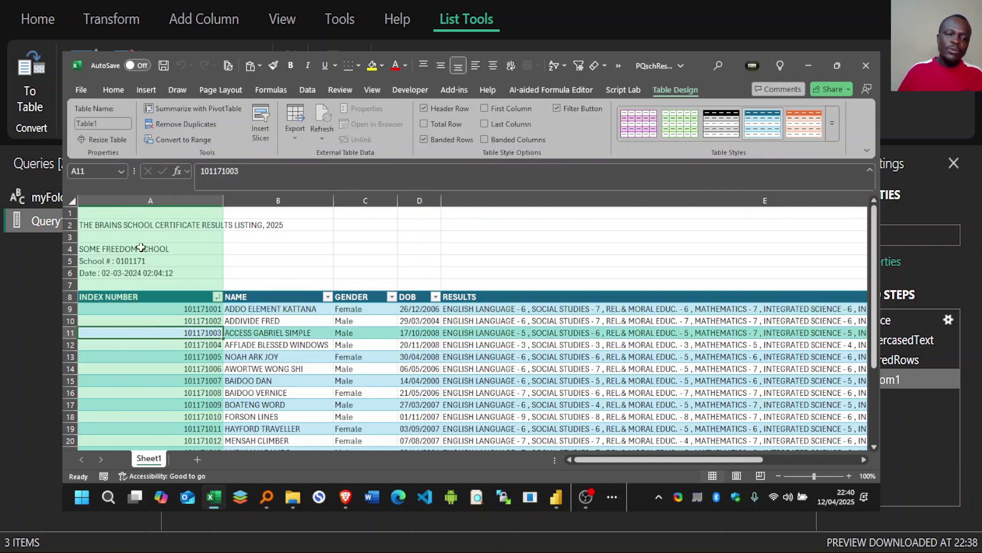
pyautogui.moveTo(134, 226); pyautogui.dragTo(128, 273)
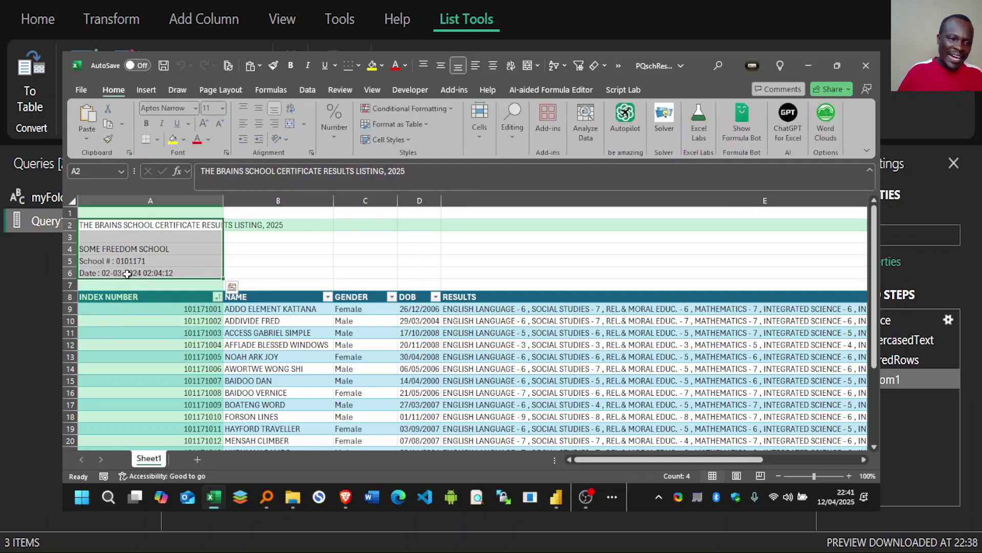
pyautogui.scroll(-6, 129, 274)
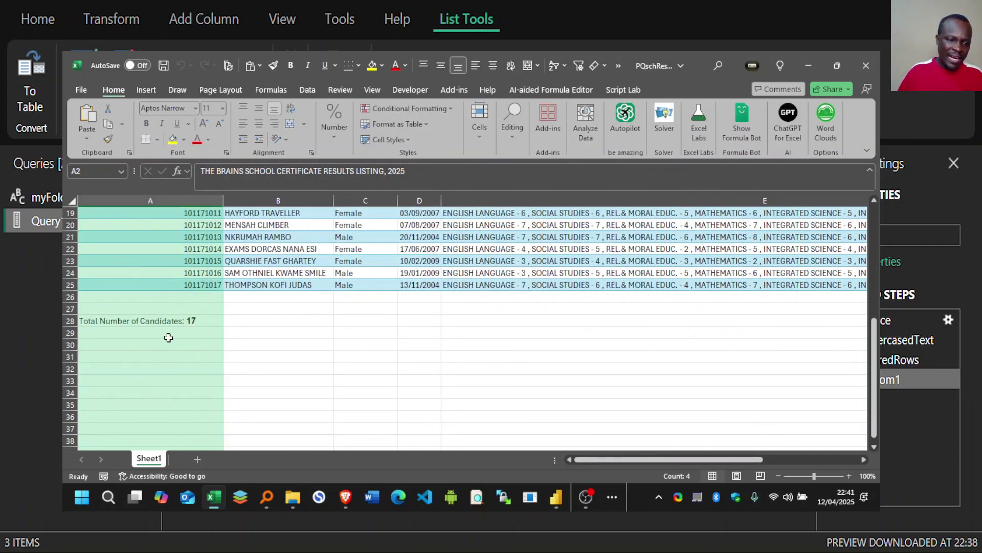
pyautogui.scroll(6, 184, 327)
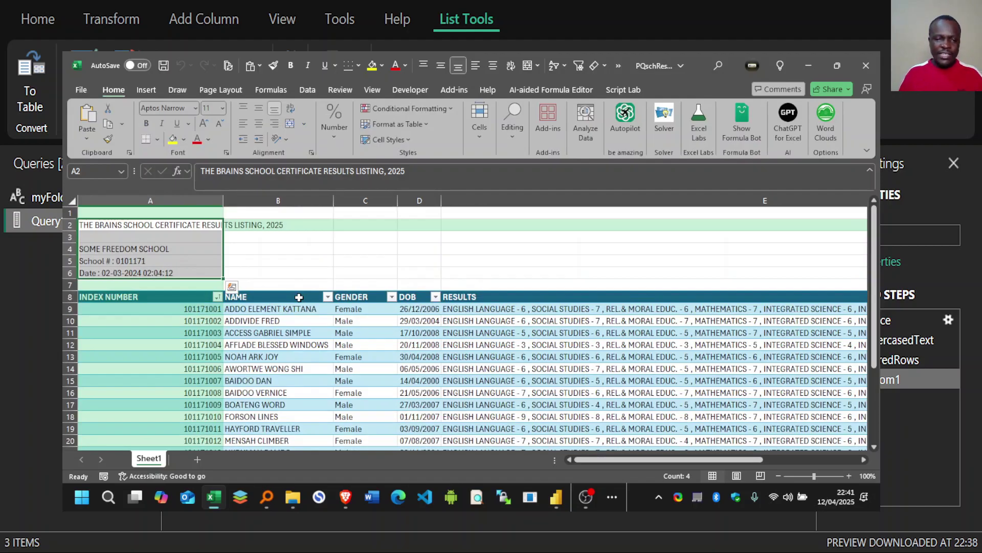
# - Examine the candidate rows and the extent of Sheet1, checking column A down to the sheet's end and back to the last used cell
pyautogui.click(299, 333)
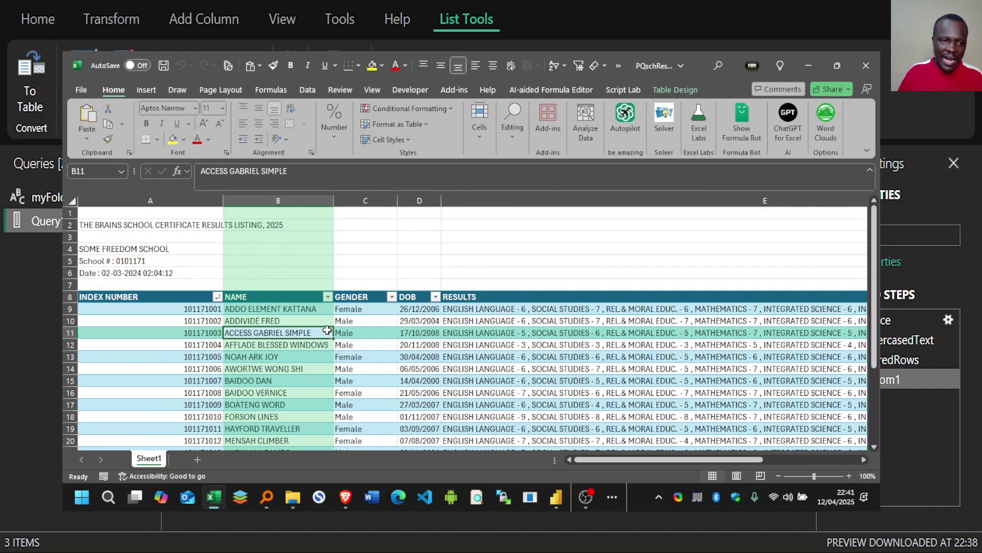
pyautogui.scroll(-2, 272, 285)
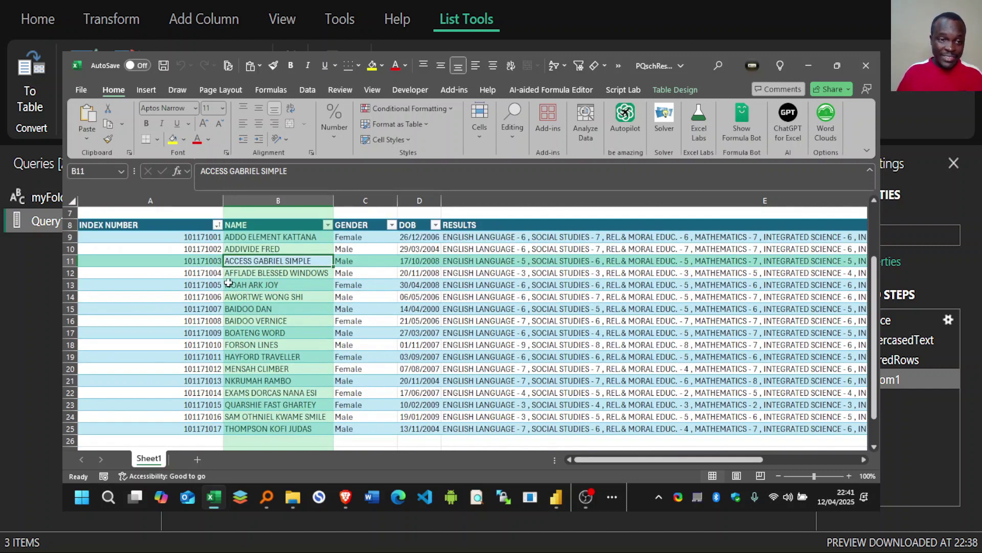
pyautogui.scroll(-4, 110, 345)
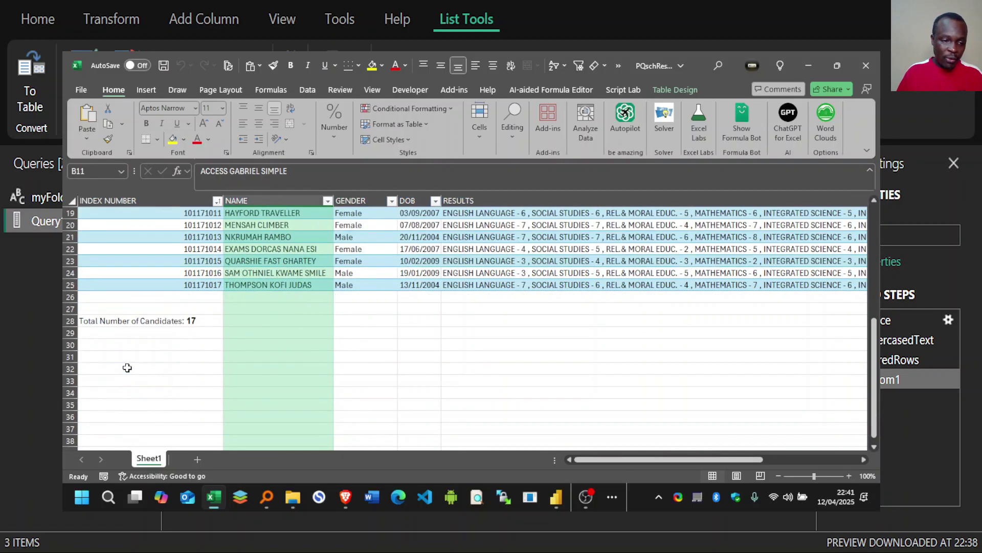
pyautogui.click(127, 367)
pyautogui.hotkey('ctrl', 'Down')
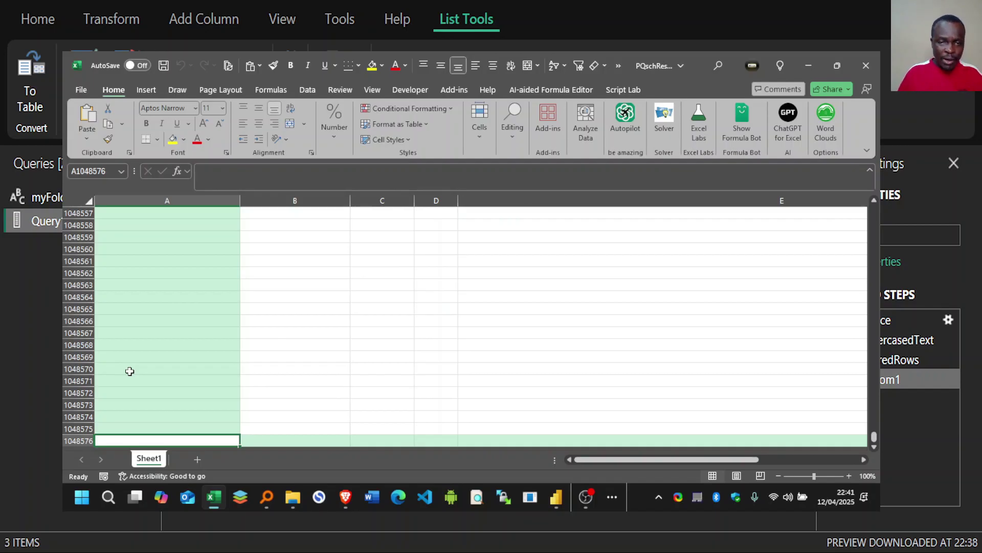
pyautogui.hotkey('ctrl', 'Up')
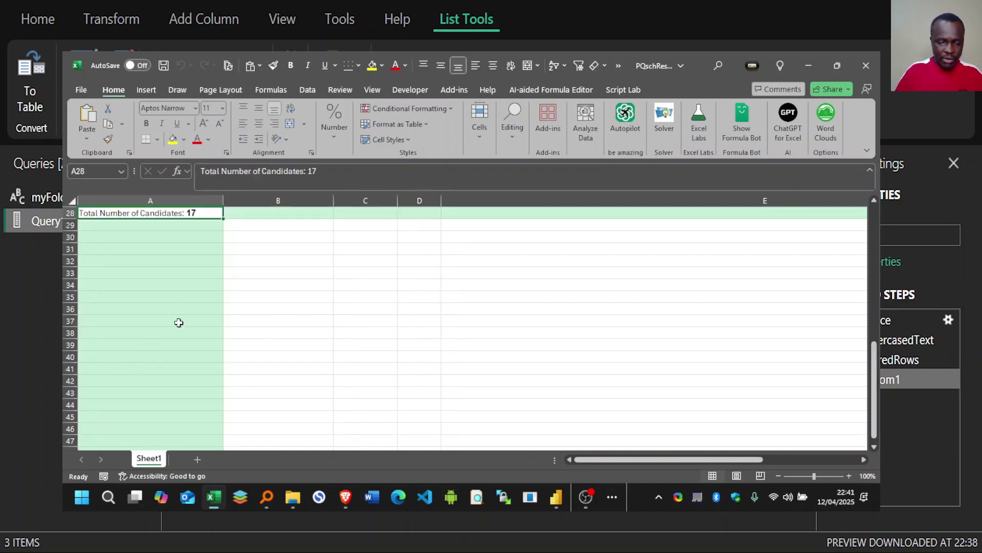
pyautogui.scroll(9, 179, 322)
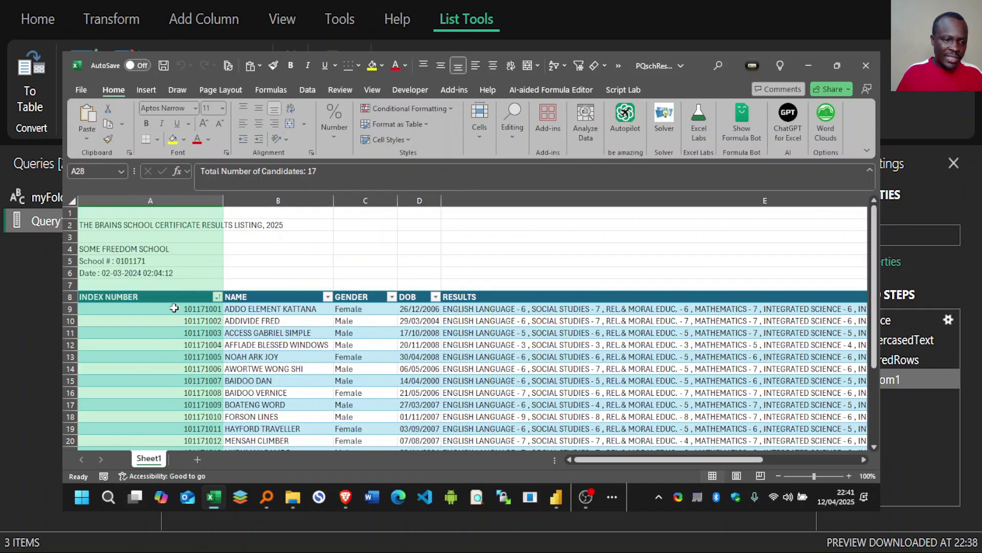
pyautogui.scroll(-1, 176, 295)
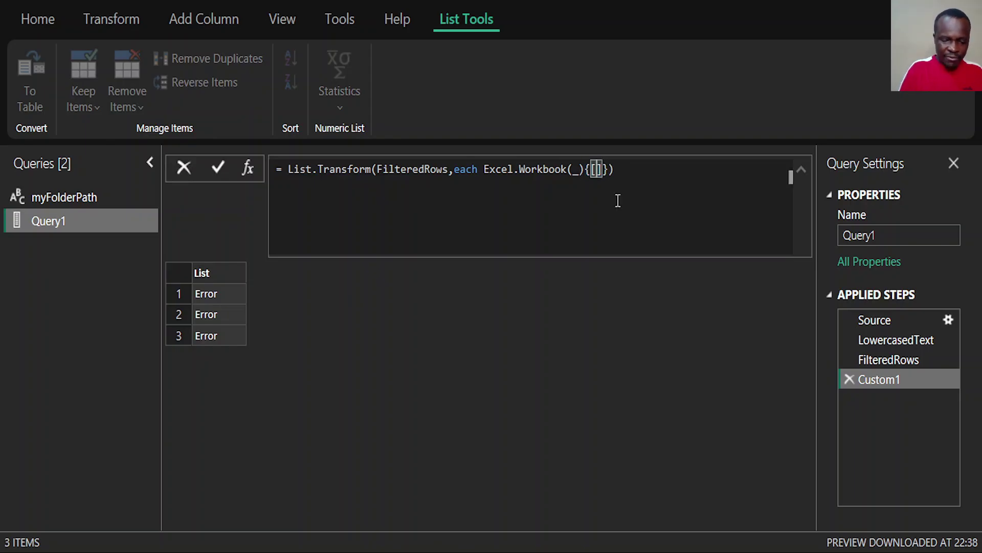
# - Back in Power Query, fill the row lookup with Kind="Table", apply the formula and preview the first record
pyautogui.write('Kind=')
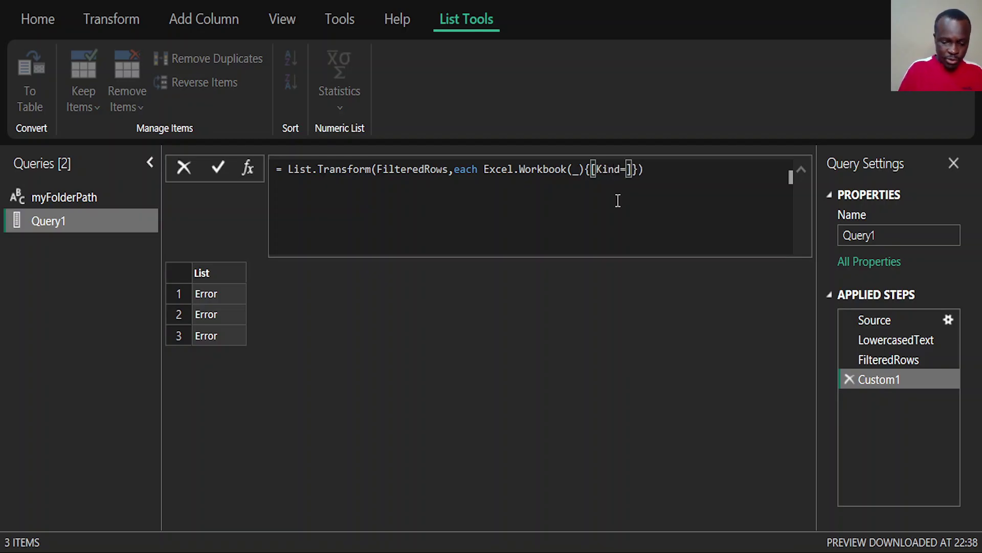
pyautogui.write('"Table')
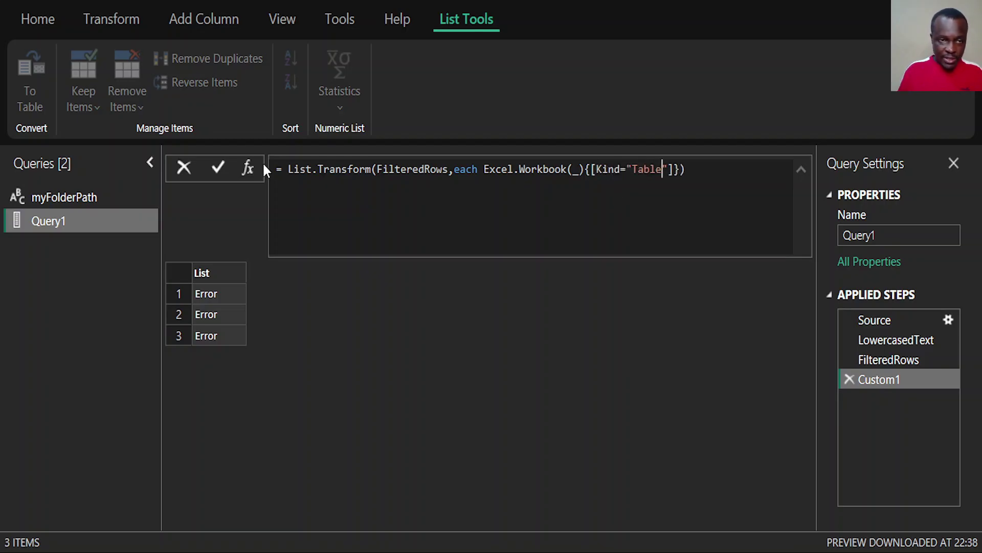
pyautogui.click(218, 167)
pyautogui.click(233, 291)
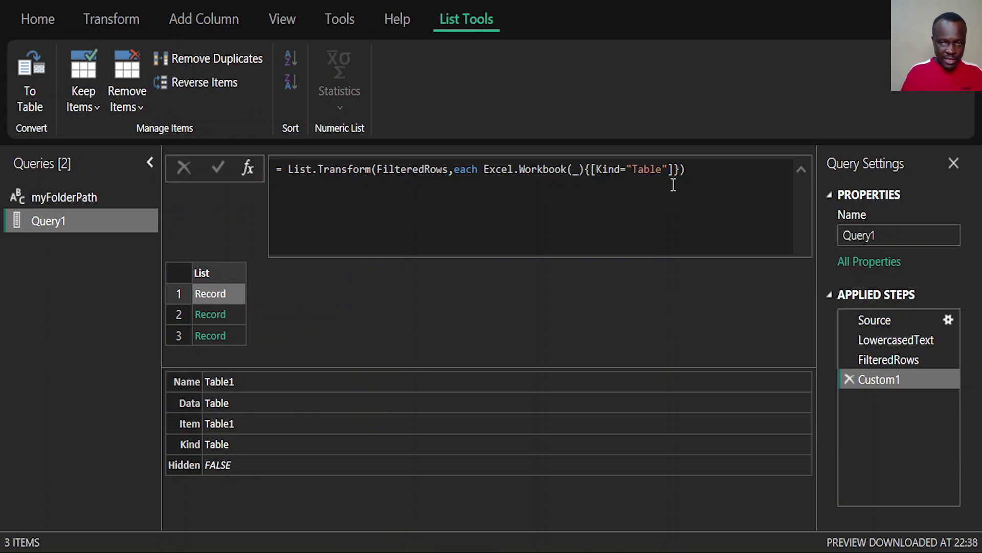
# - Add Name="Table1" as a second criterion in the row lookup, apply the formula and preview the first record
pyautogui.click(670, 170)
pyautogui.write(', ')
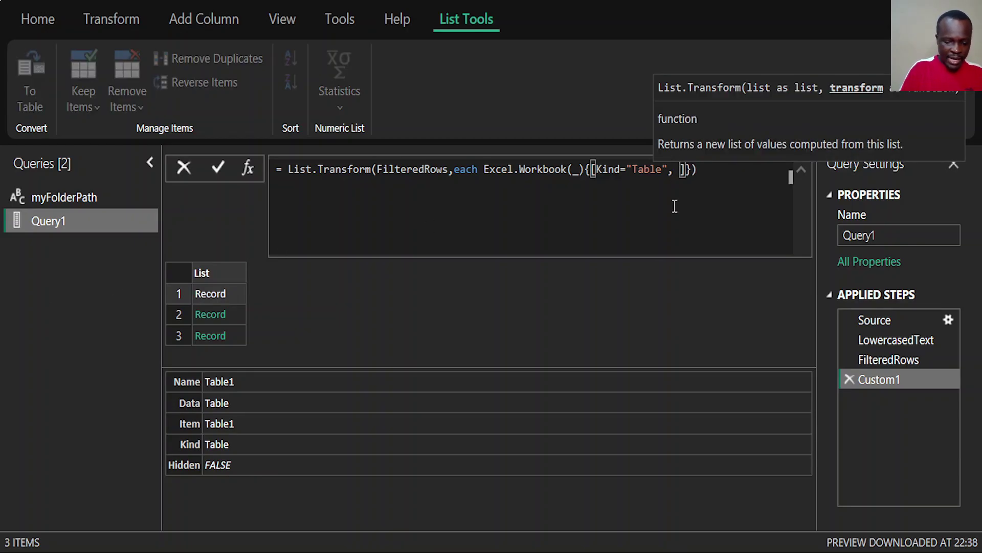
pyautogui.write('Name=')
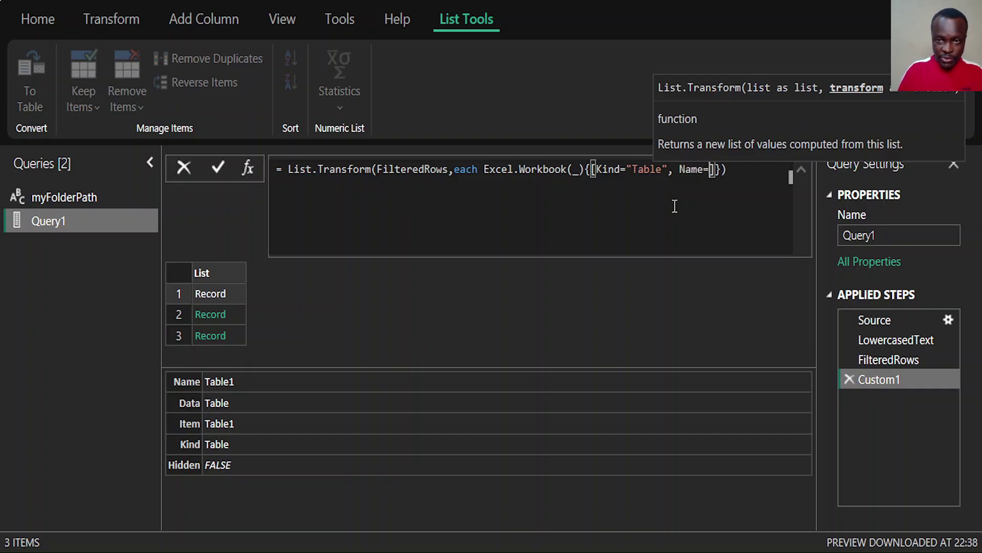
pyautogui.write('"Table1')
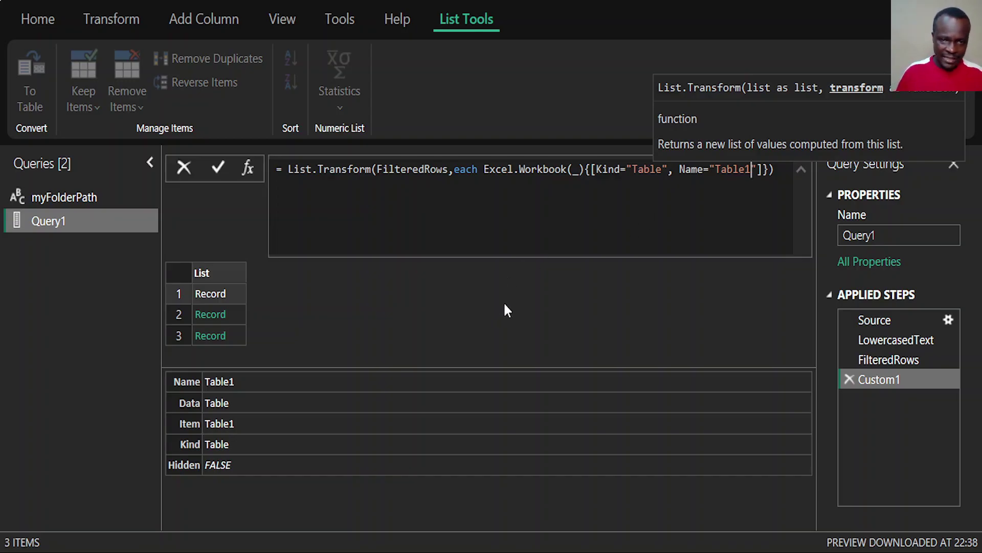
pyautogui.press('Return')
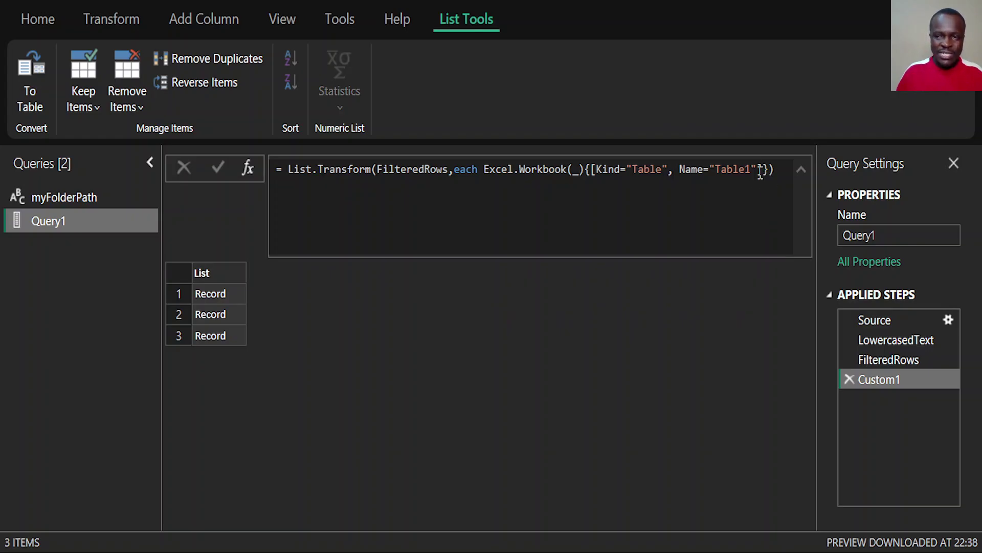
pyautogui.click(236, 290)
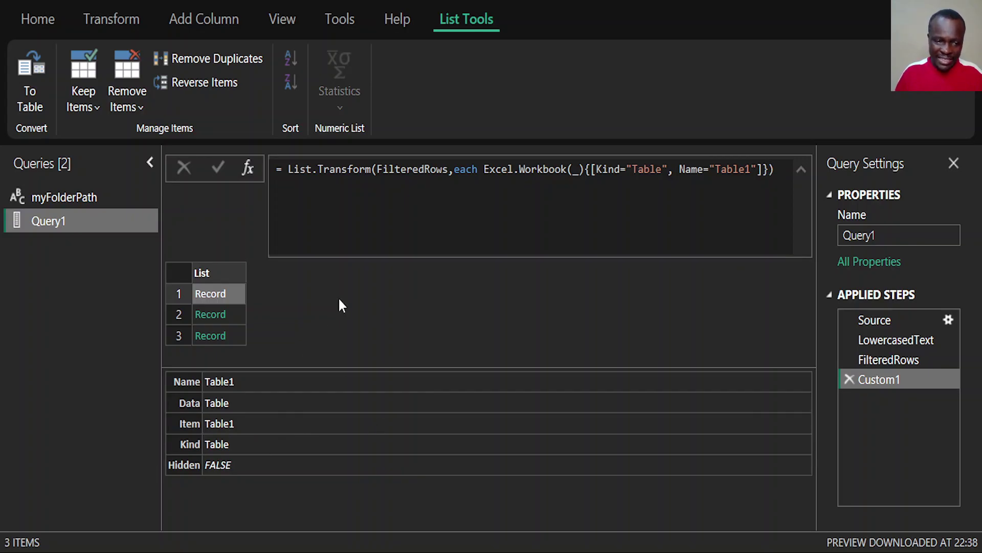
# - Append the field selector [Data] after the row lookup, apply the formula and preview the first table
pyautogui.click(768, 169)
pyautogui.write('[]')
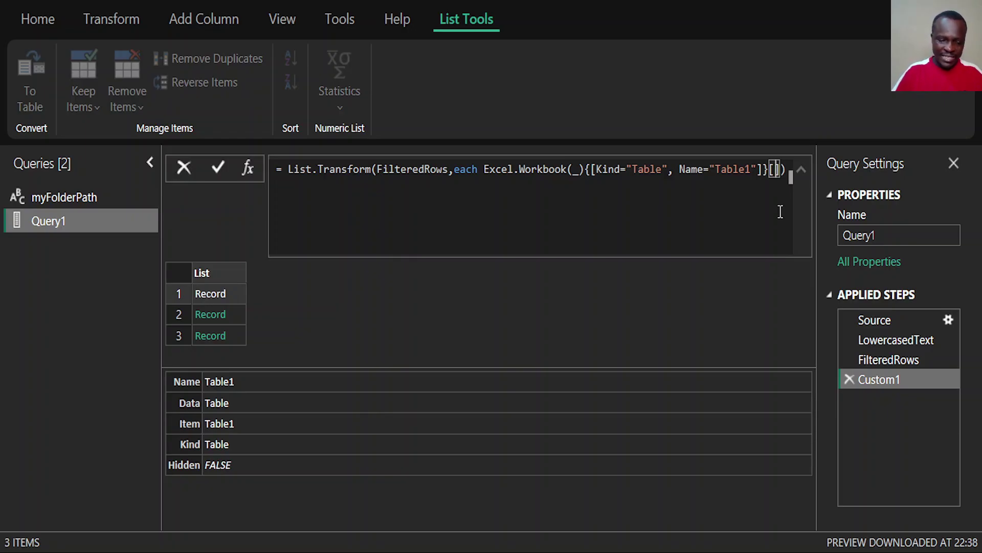
pyautogui.write('Data')
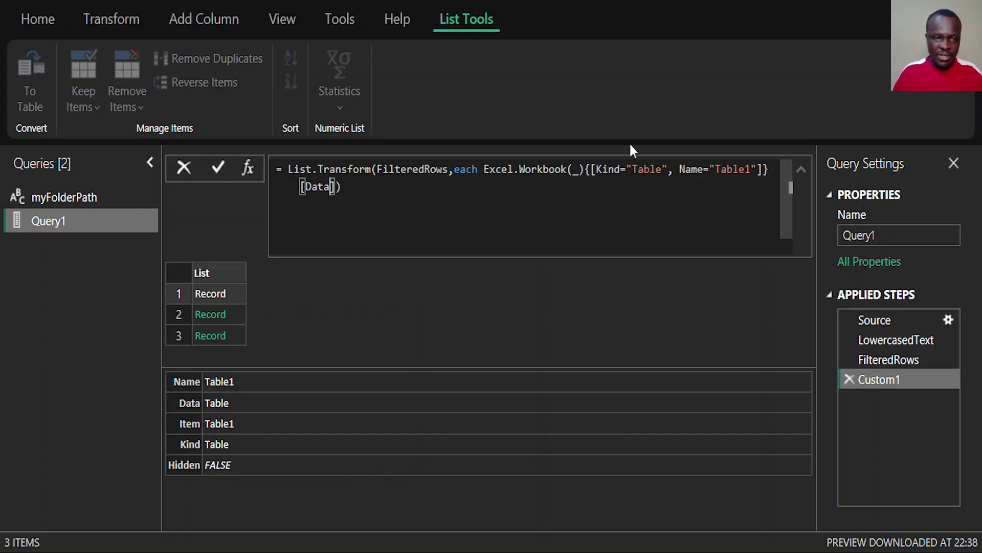
pyautogui.click(217, 168)
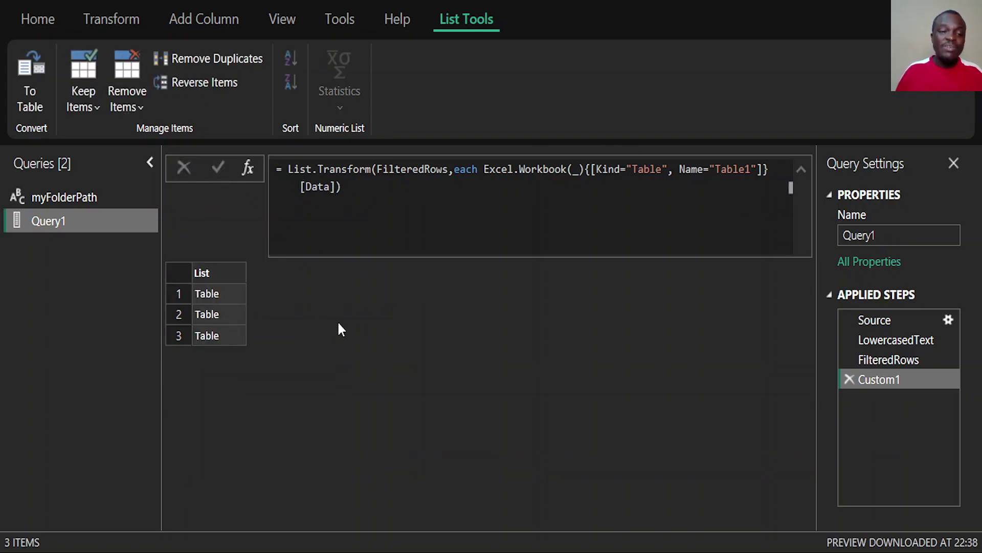
pyautogui.click(228, 293)
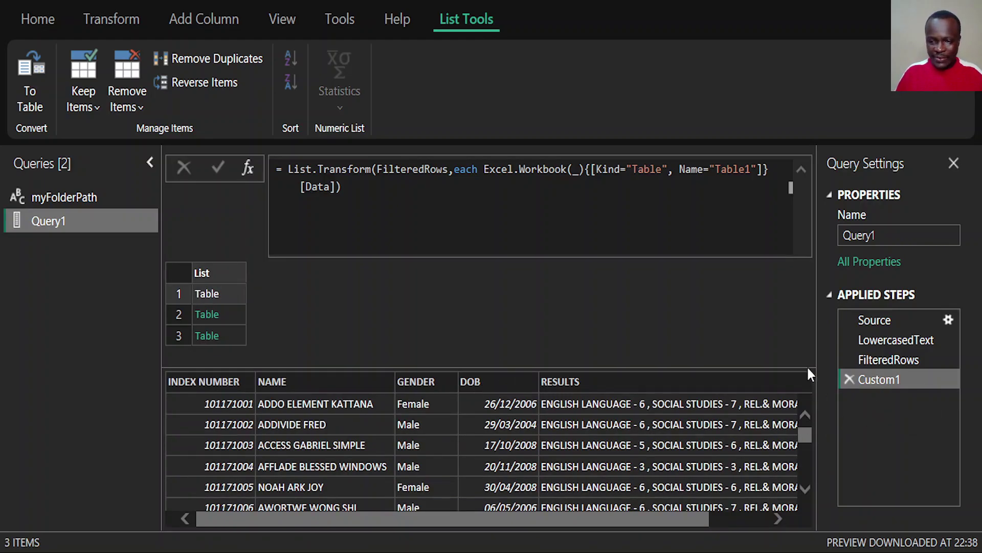
# - Rename the Custom1 applied step to GetDataTables
pyautogui.press('F2')
pyautogui.write('Get')
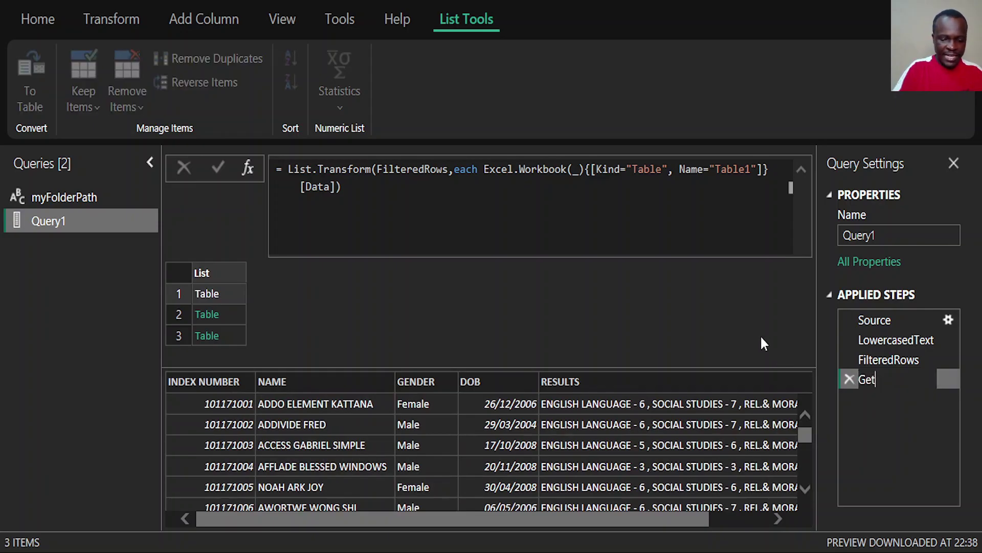
pyautogui.write('DataTa')
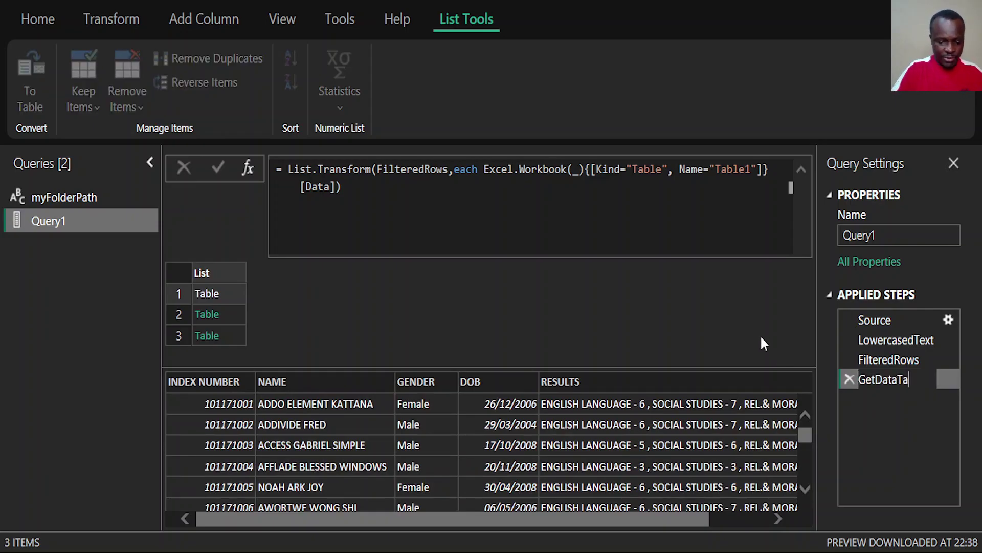
pyautogui.write('bles')
pyautogui.click(899, 427)
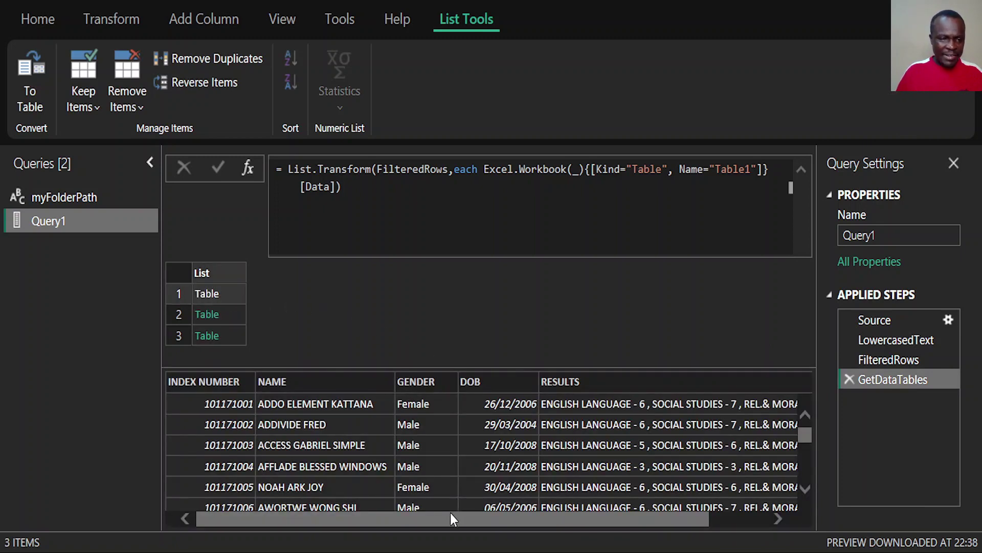
# - Add a new custom step to Query1 that references GetDataTables
pyautogui.moveTo(451, 513); pyautogui.dragTo(674, 509)
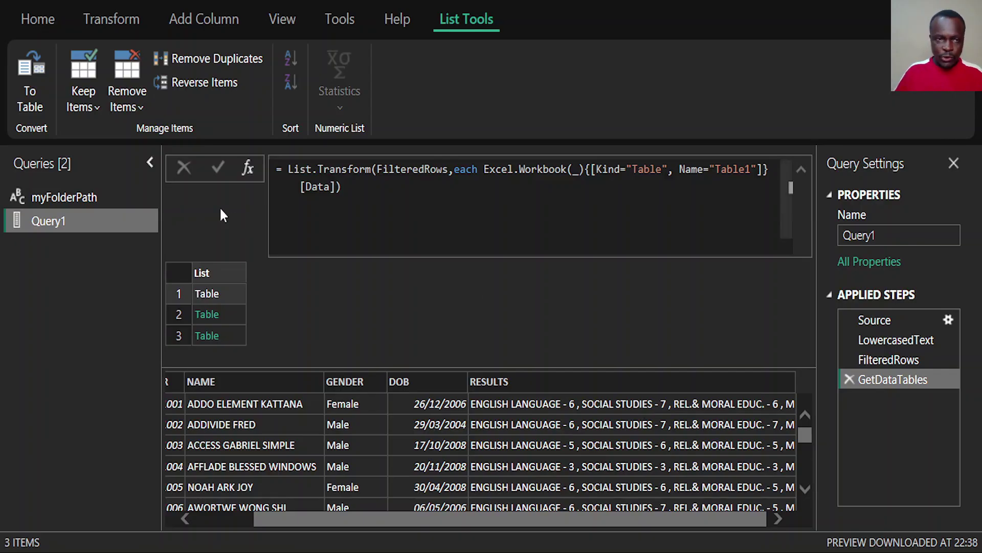
pyautogui.click(247, 168)
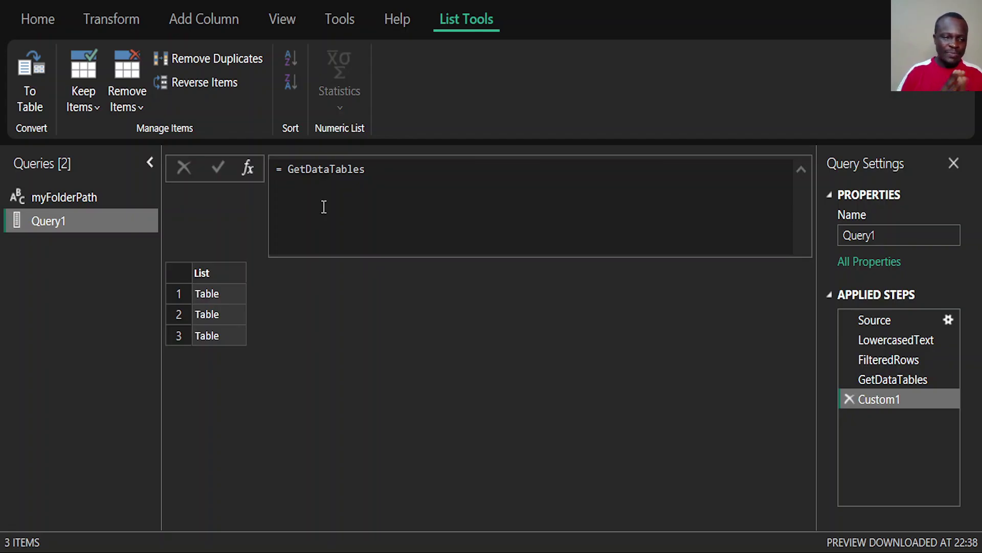
pyautogui.click(217, 279)
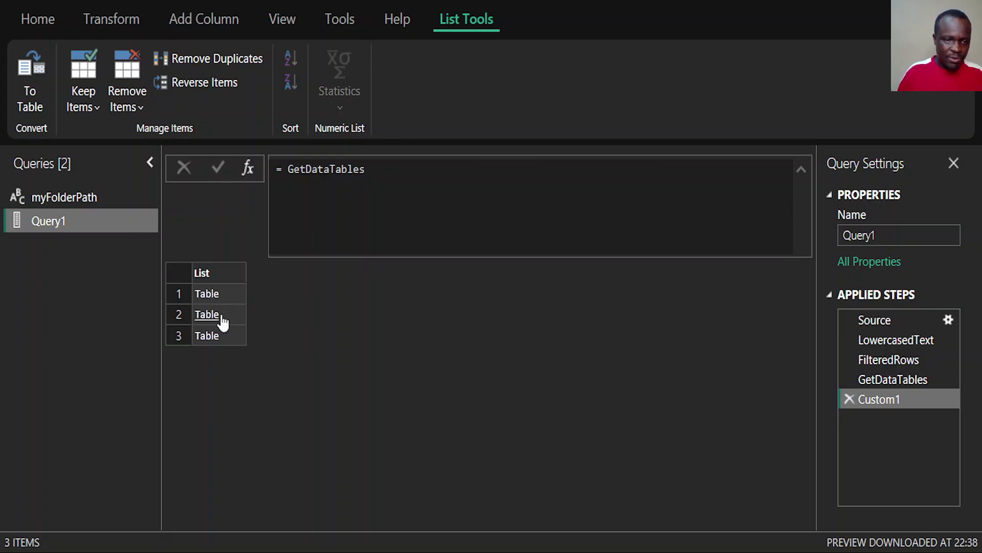
pyautogui.click(290, 167)
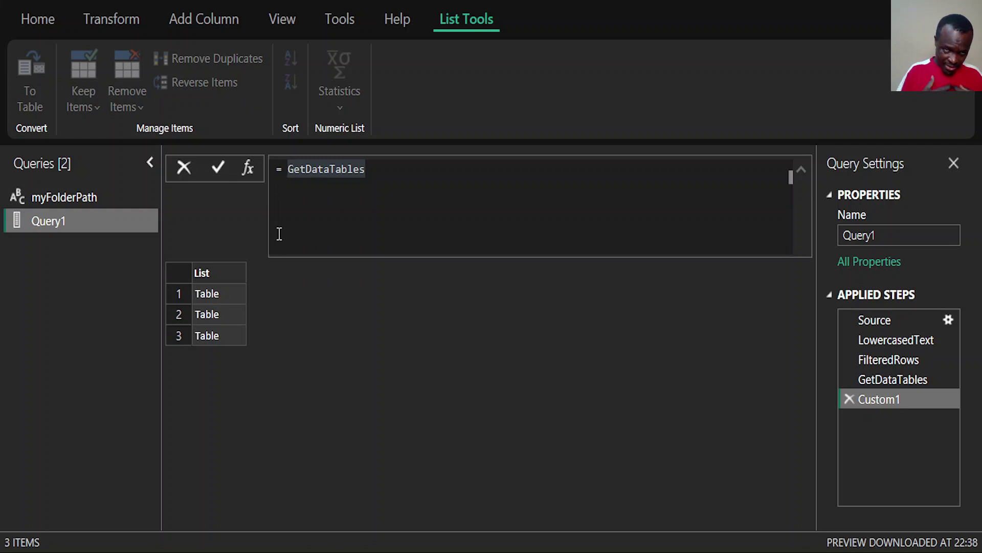
pyautogui.write('List')
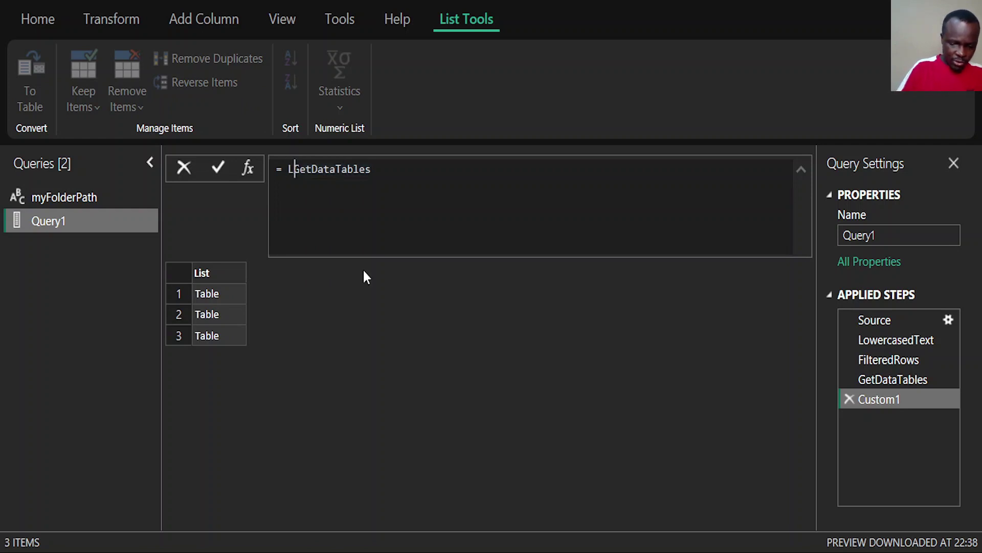
pyautogui.write('.Trans')
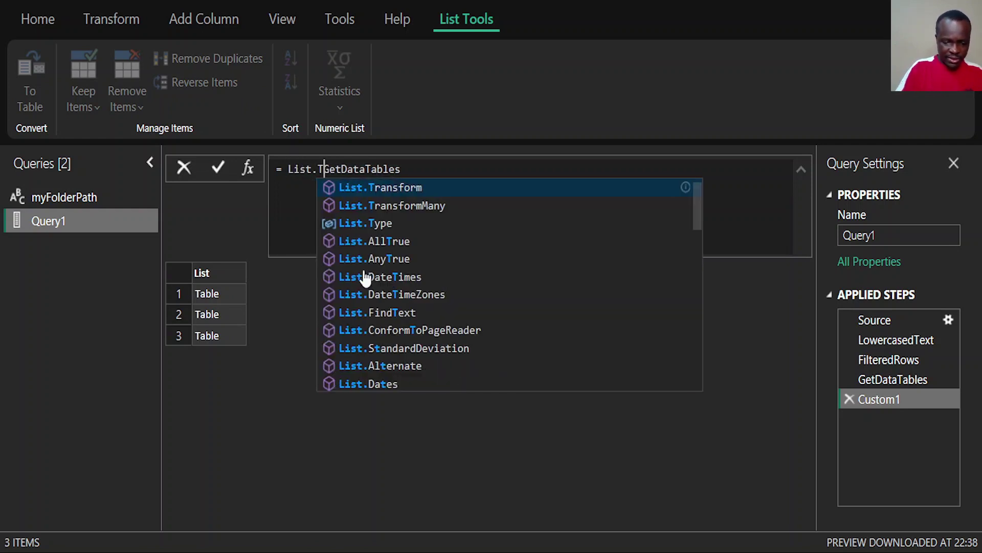
pyautogui.press('Tab')
pyautogui.write('(')
pyautogui.click(557, 191)
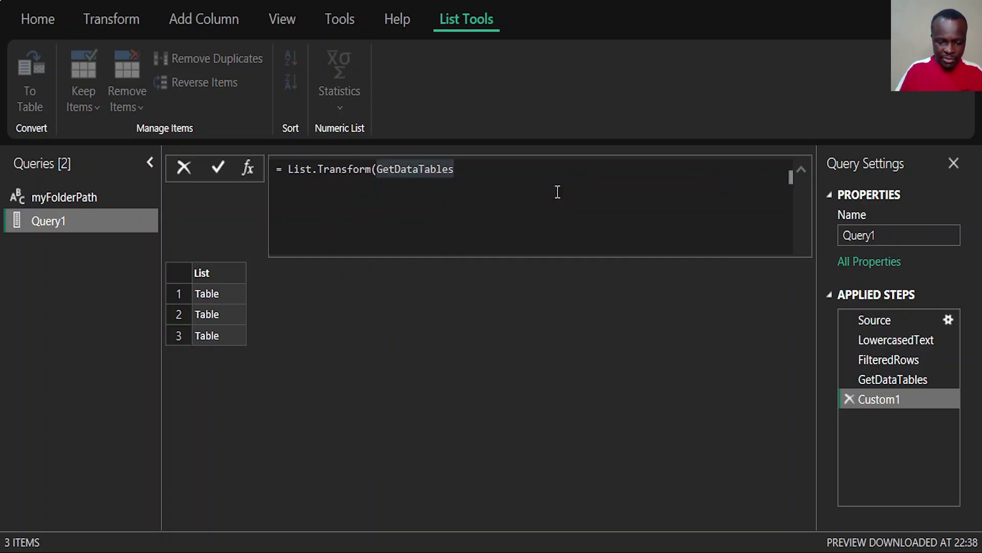
pyautogui.write(',')
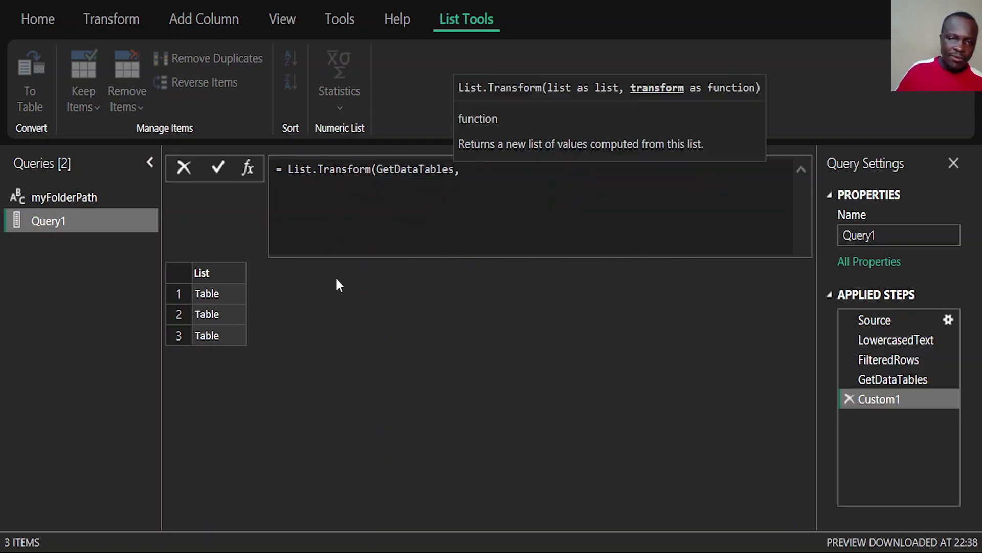
pyautogui.press('BackSpace')
pyautogui.moveTo(377, 170); pyautogui.dragTo(289, 169)
pyautogui.press('BackSpace')
pyautogui.press('Return')
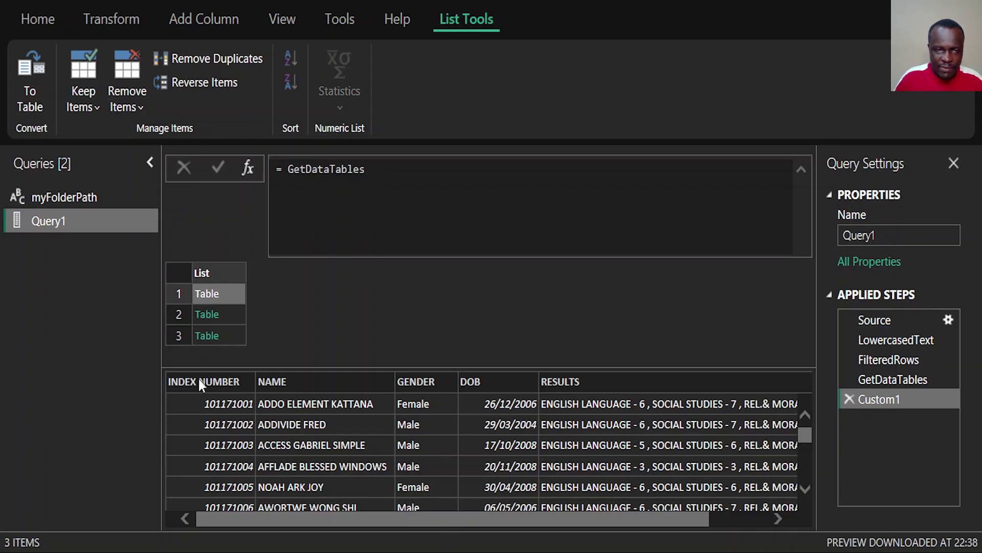
# - Preview the tables in the list and combine them by applying the formula Table.Combine(GetDataTables)
pyautogui.click(235, 309)
pyautogui.click(232, 330)
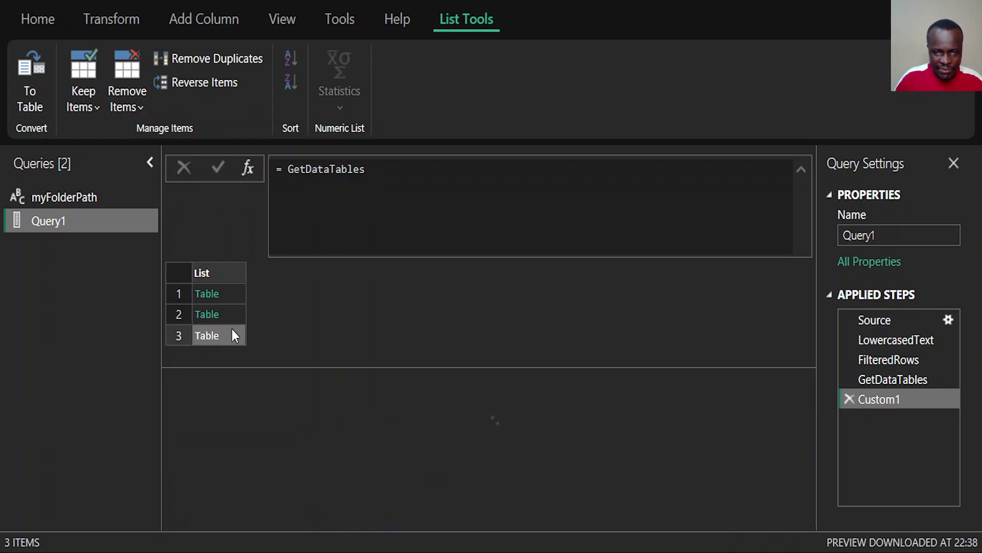
pyautogui.click(238, 292)
pyautogui.hscroll(2, 580, 428)
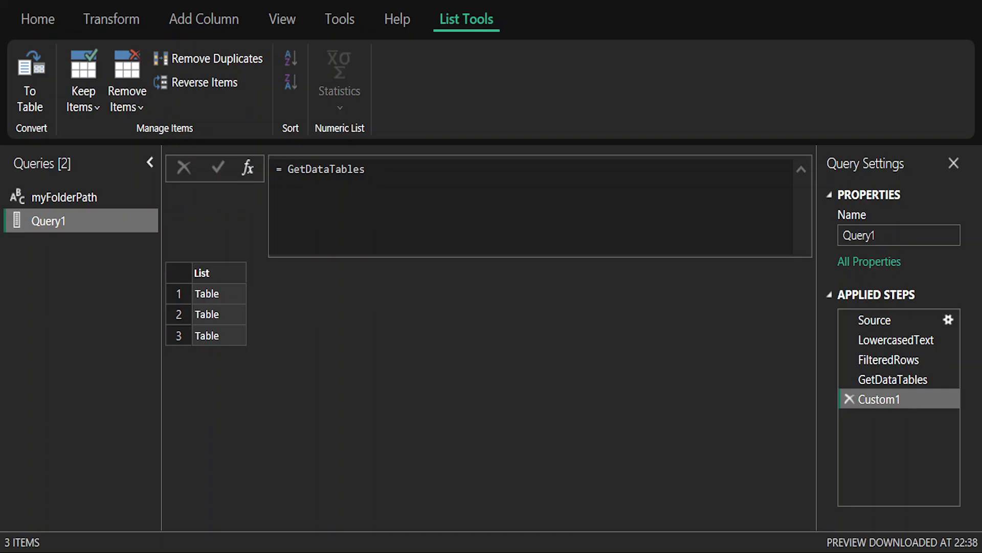
pyautogui.click(305, 242)
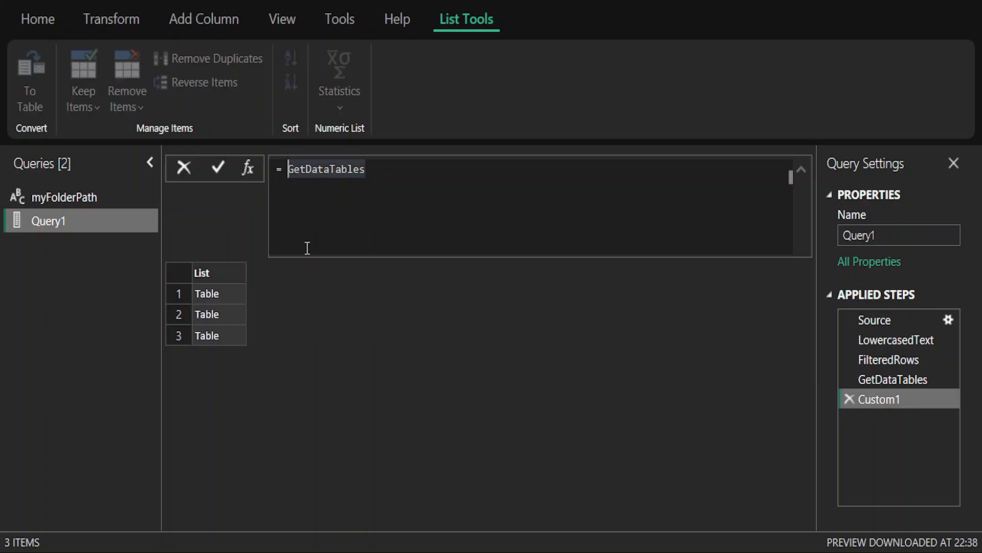
pyautogui.write('Table')
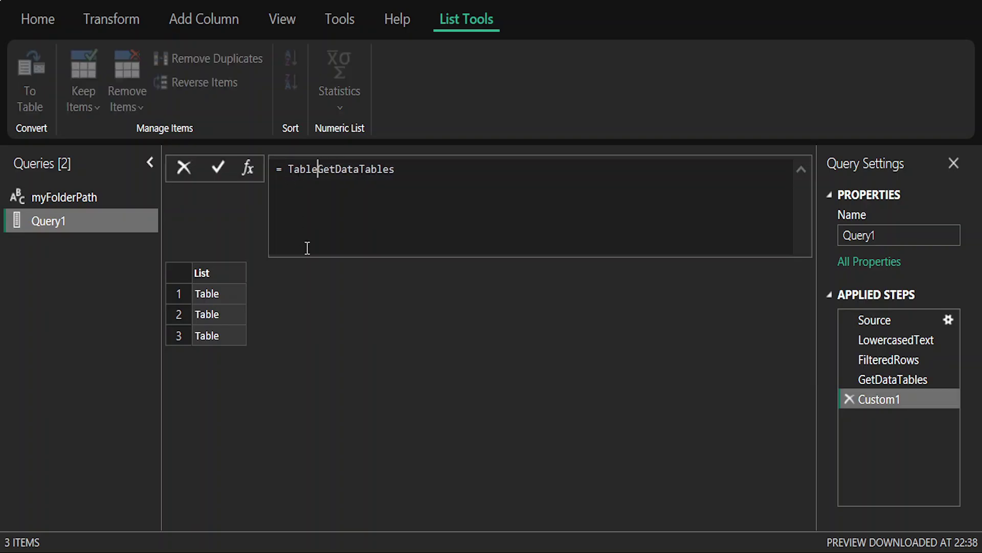
pyautogui.write('.Combi')
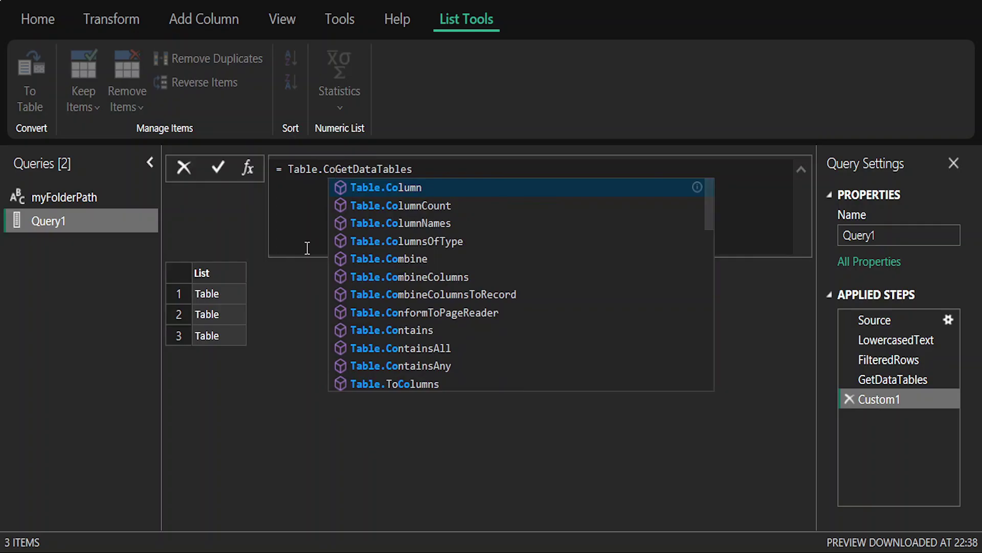
pyautogui.write('ne')
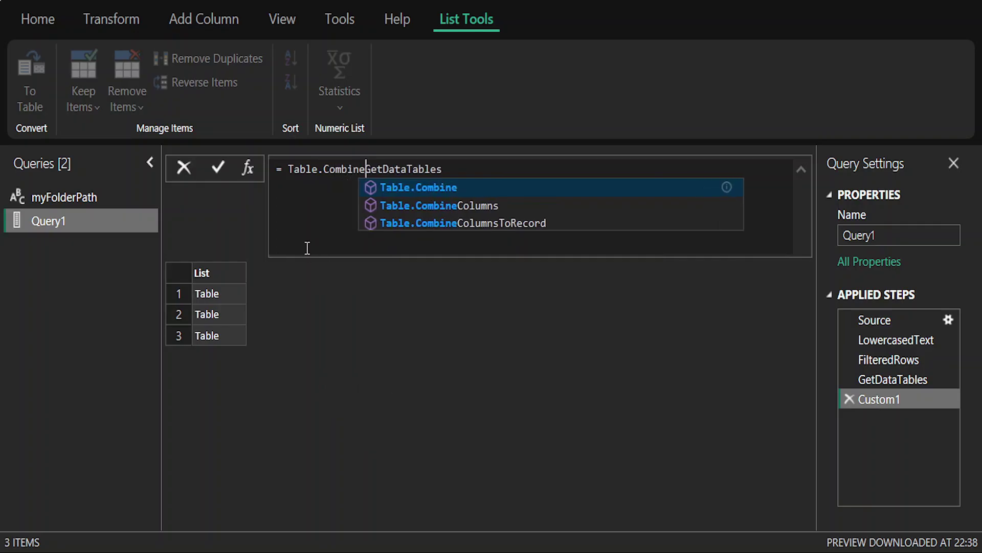
pyautogui.write('(')
pyautogui.press('End')
pyautogui.write(')')
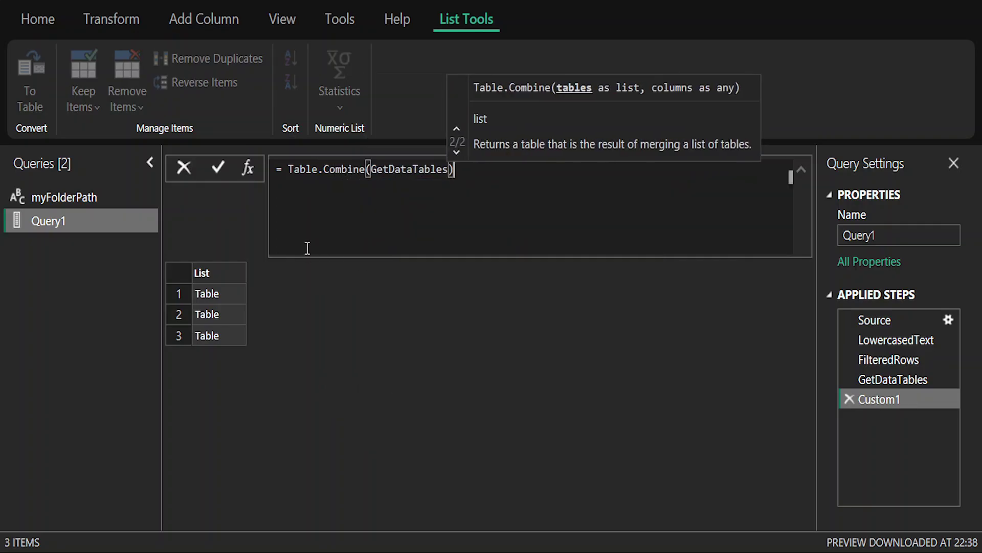
pyautogui.click(218, 167)
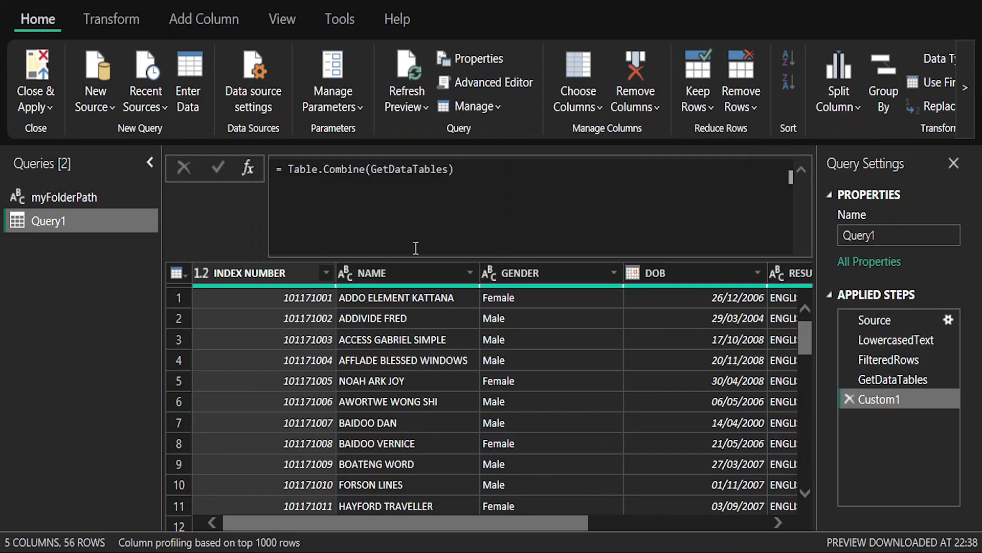
# - Look through the combined table and rename the Custom1 applied step to Combinedtables
pyautogui.scroll(-2, 529, 316)
pyautogui.scroll(2, 537, 339)
pyautogui.moveTo(525, 522); pyautogui.dragTo(778, 471)
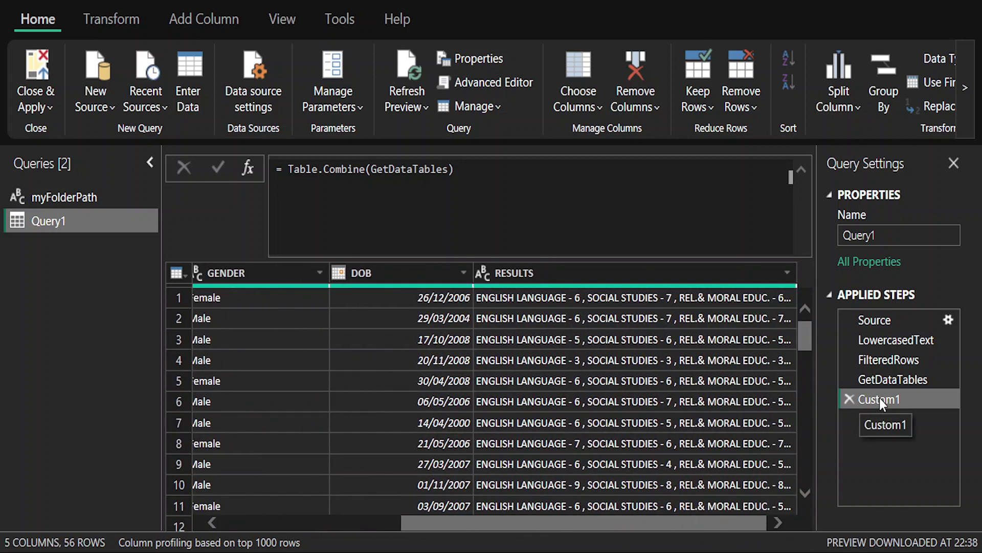
pyautogui.press('F2')
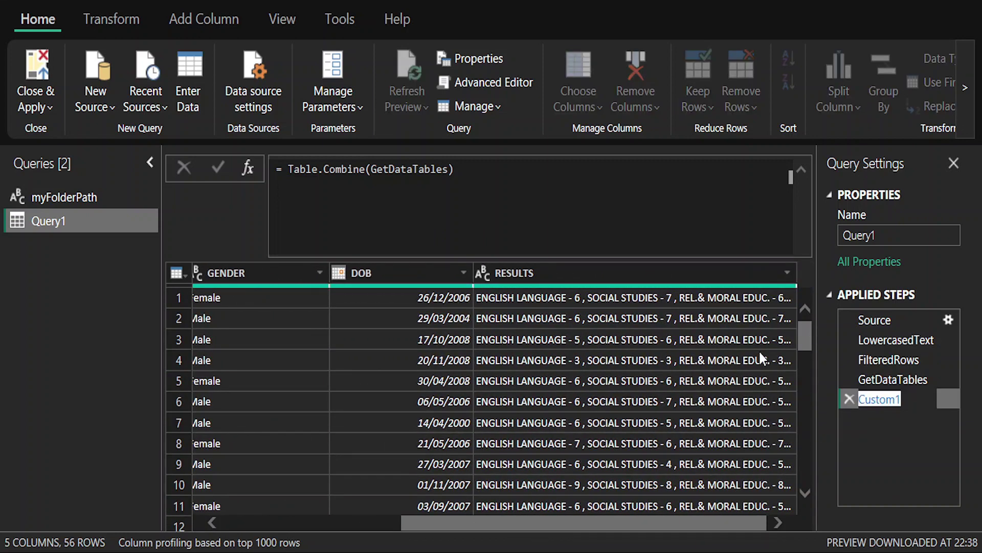
pyautogui.write('Combin')
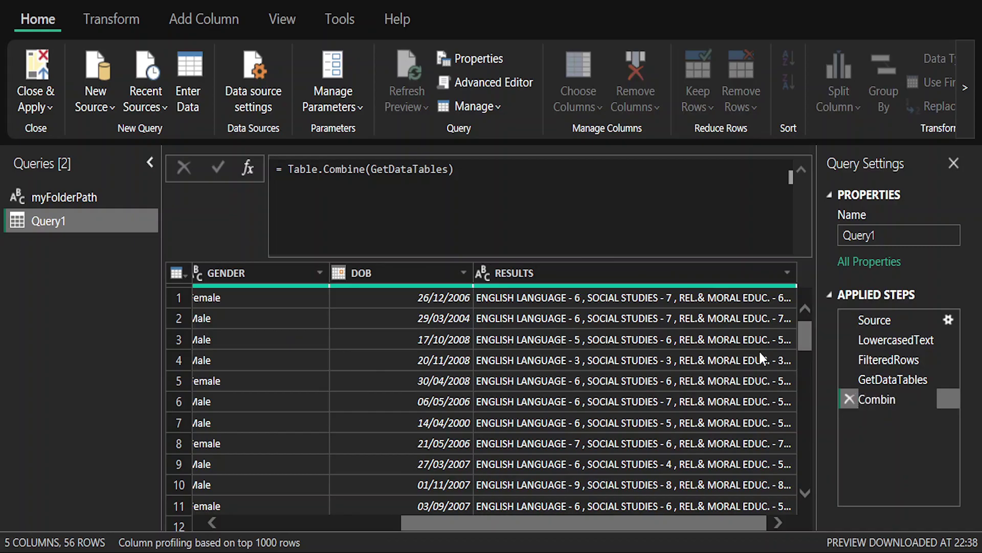
pyautogui.write('edtables')
pyautogui.press('Left')
pyautogui.press('Left')
pyautogui.press('Left')
pyautogui.press('Left')
pyautogui.press('Left')
pyautogui.press('Left')
pyautogui.write('d')
pyautogui.press('Return')
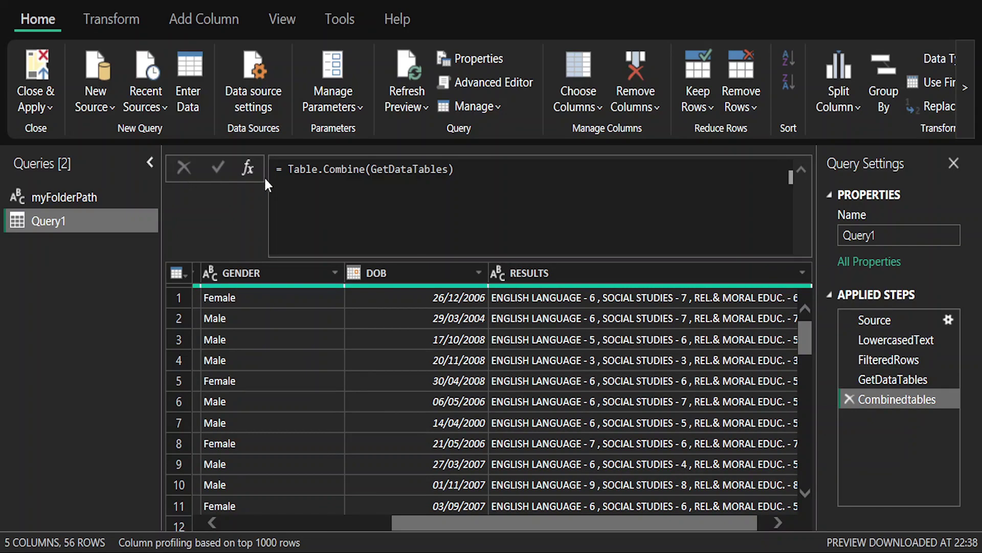
# - Add a new custom step that references Combinedtables and select the RESULTS column
pyautogui.click(249, 169)
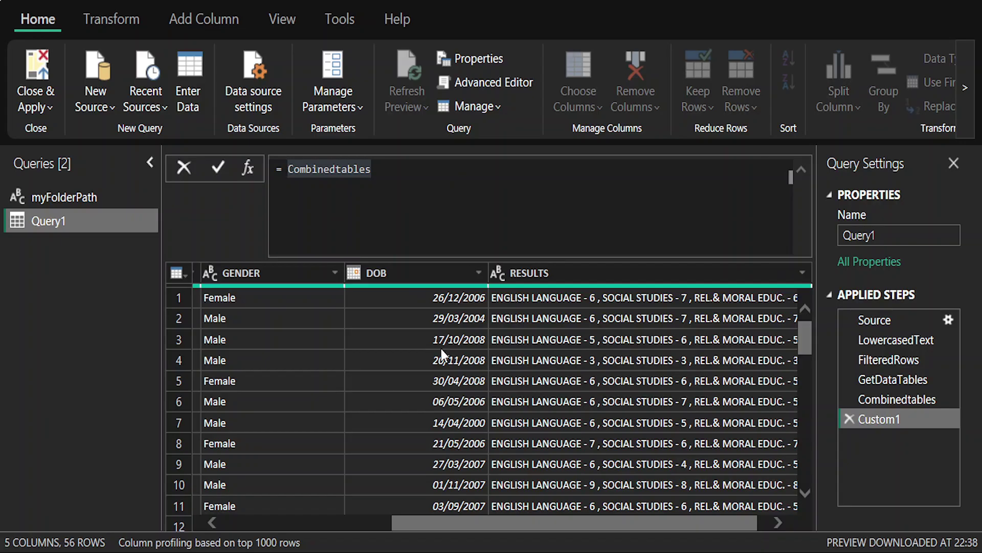
pyautogui.press('Return')
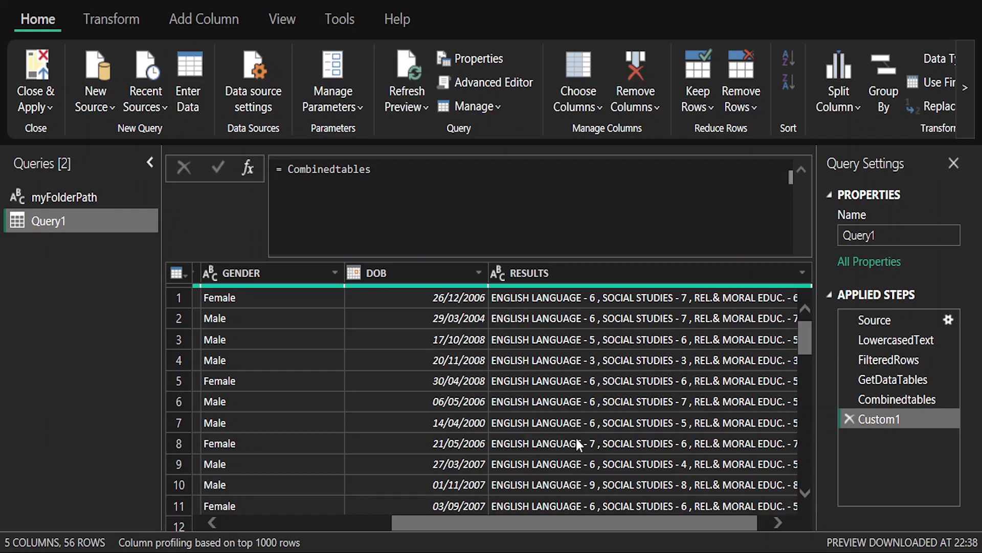
pyautogui.click(621, 276)
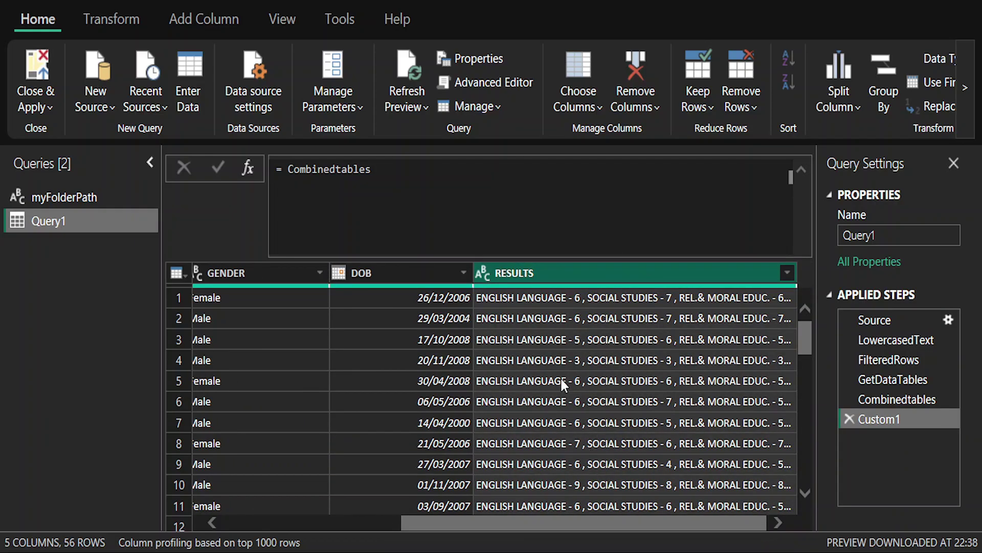
# - Put the function Table.TransformColumns and its opening parenthesis before Combinedtables in the new step's formula
pyautogui.click(289, 169)
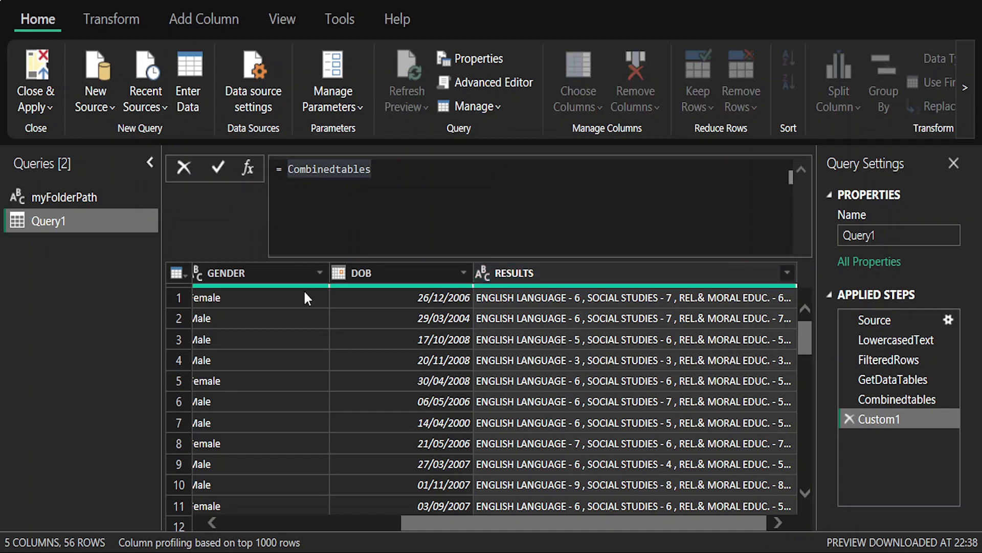
pyautogui.write('Table.')
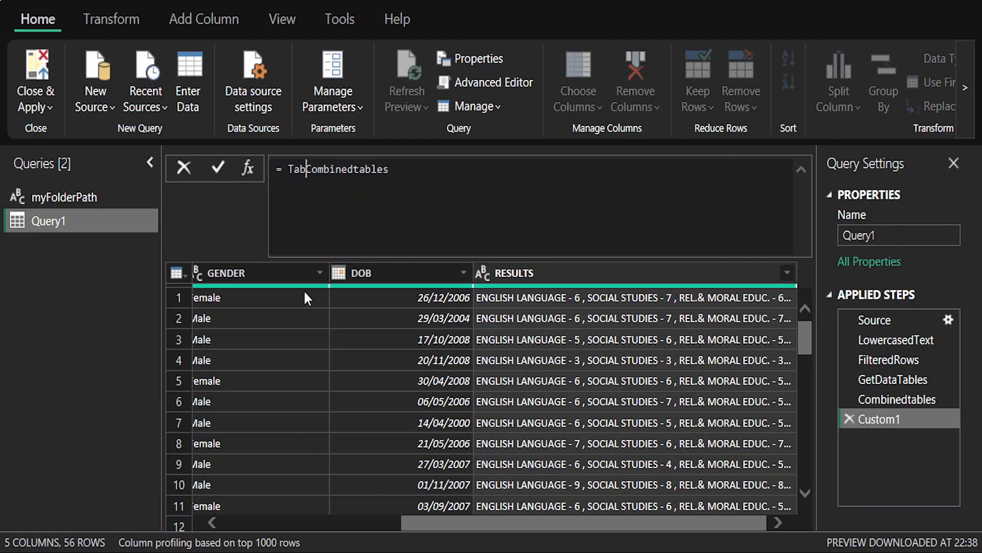
pyautogui.write('Trans')
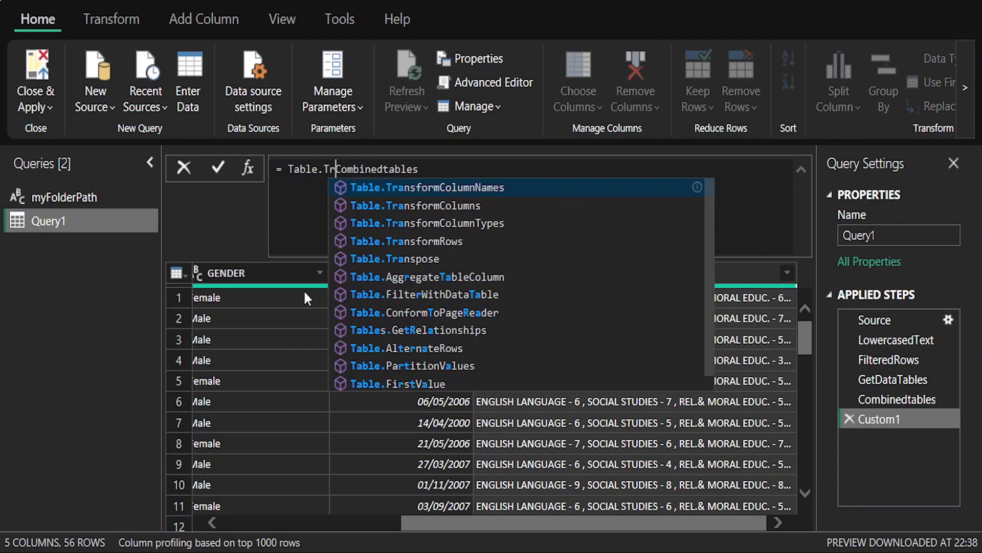
pyautogui.press('Down')
pyautogui.press('Tab')
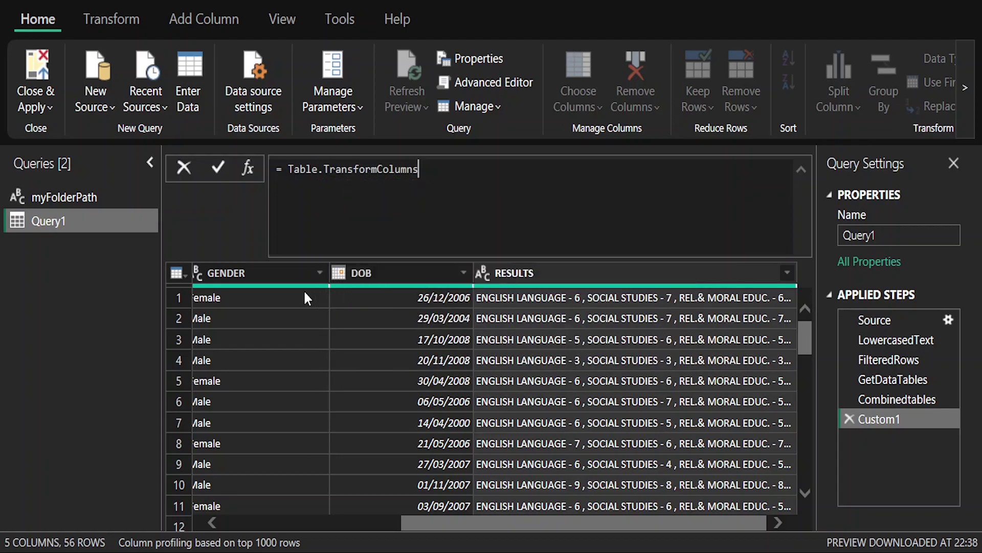
pyautogui.hotkey('ctrl', 'z')
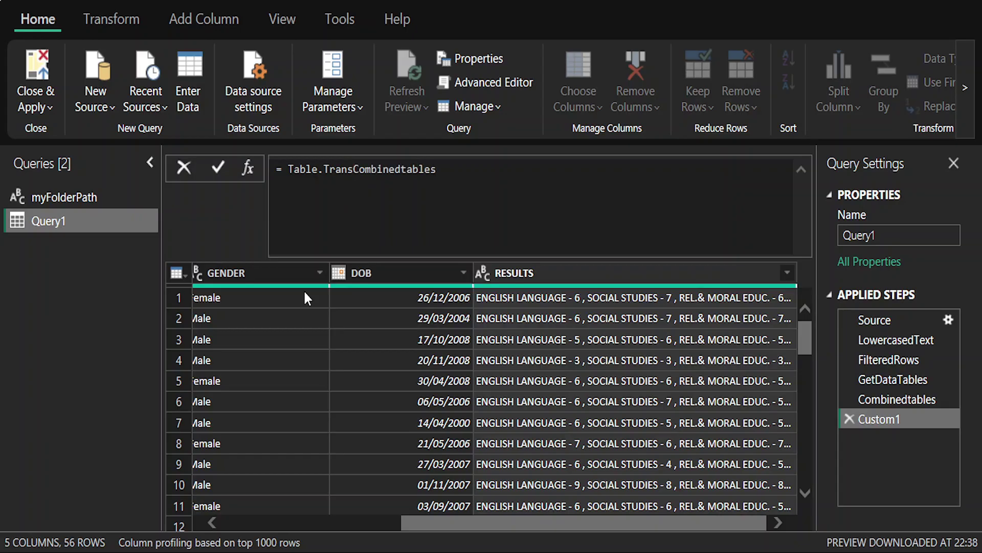
pyautogui.write('(')
pyautogui.press('Left')
pyautogui.hotkey('ctrl', 'shift', 'Left')
pyautogui.hotkey('ctrl', 'shift', 'Left')
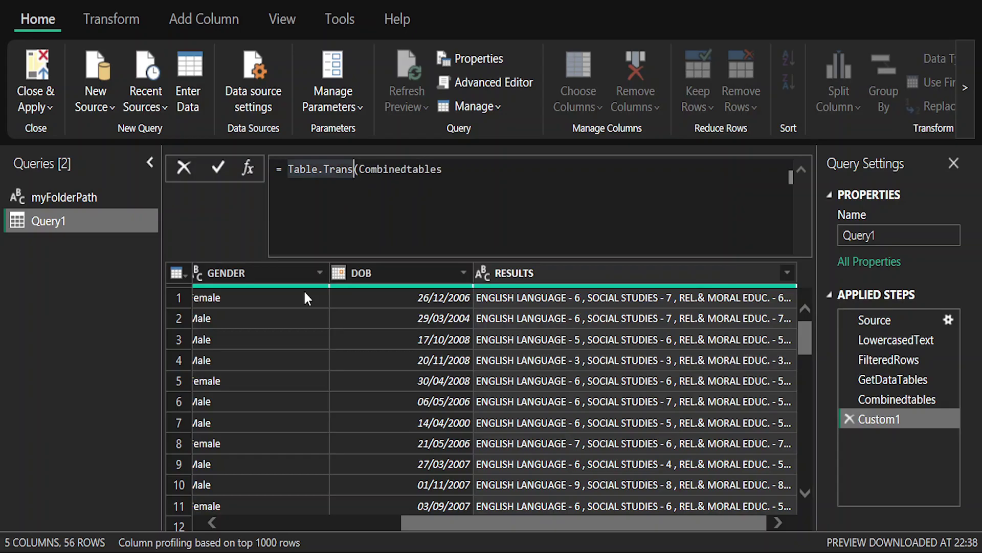
pyautogui.write('Table.Transform')
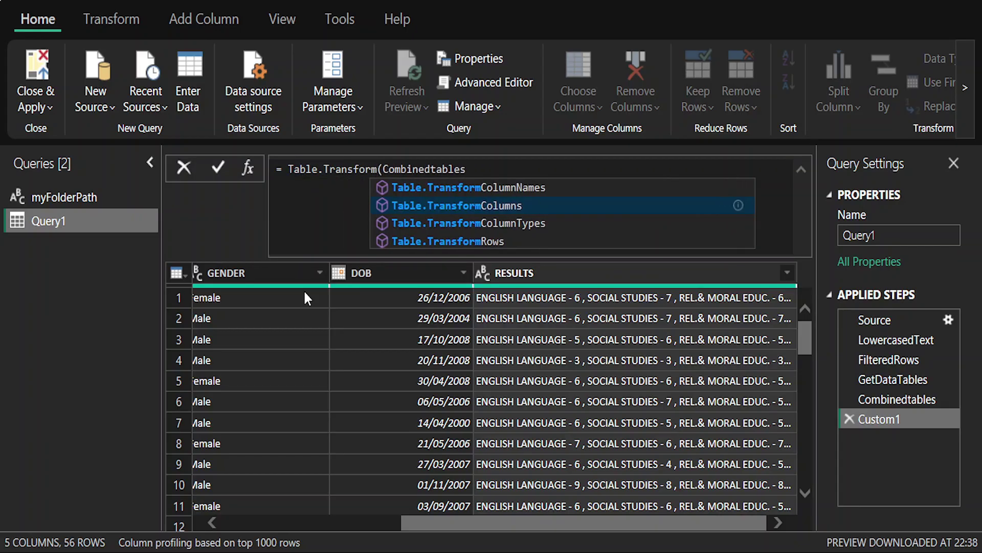
pyautogui.press('Tab')
pyautogui.press('End')
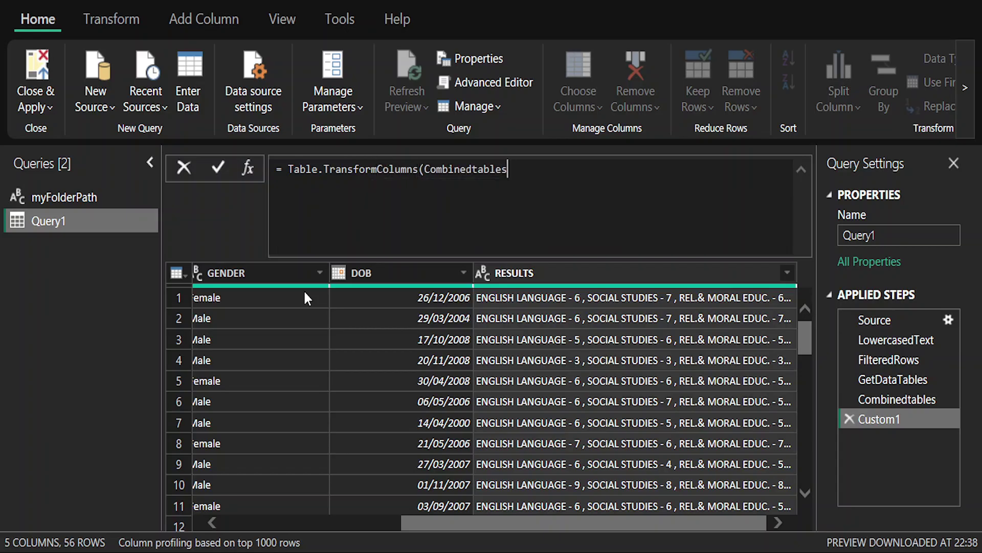
# - Add a comma after Combinedtables in the formula and inspect the first row's full RESULTS text in the Combinedtables step
pyautogui.write(',')
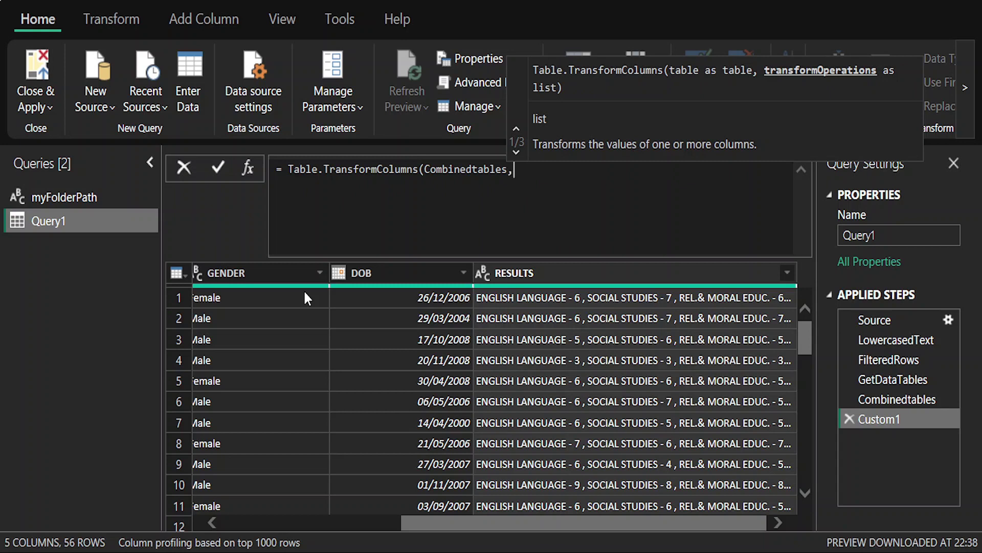
pyautogui.press('Return')
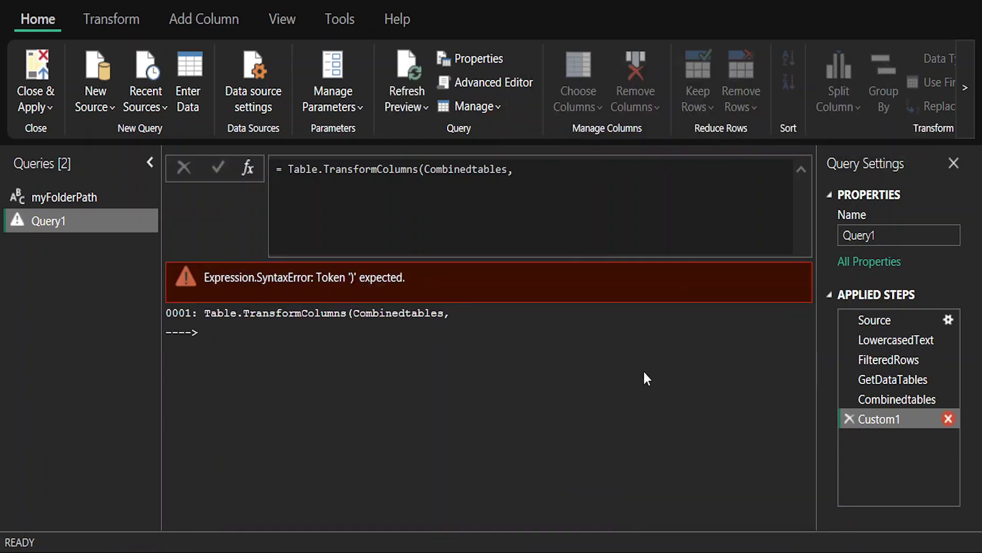
pyautogui.click(876, 400)
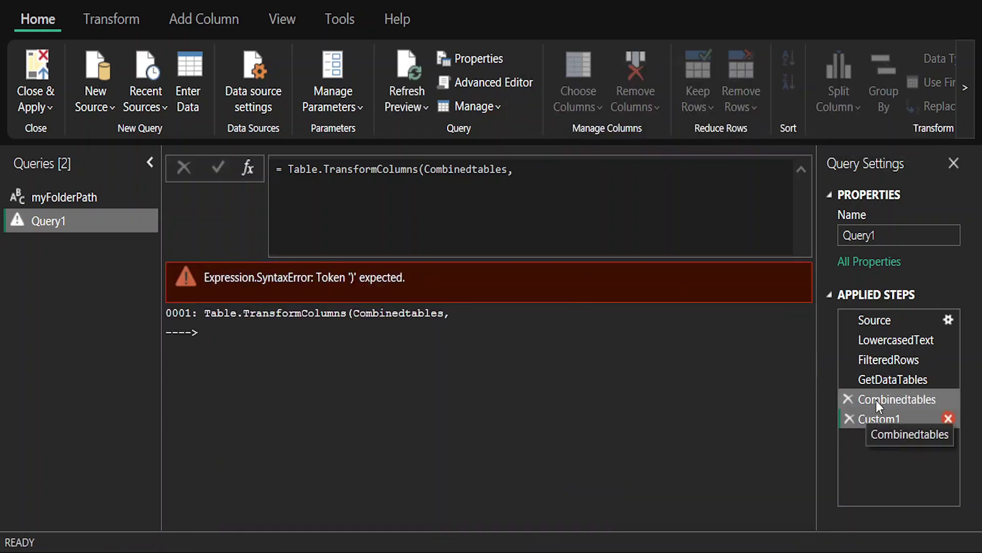
pyautogui.moveTo(524, 517); pyautogui.dragTo(703, 517)
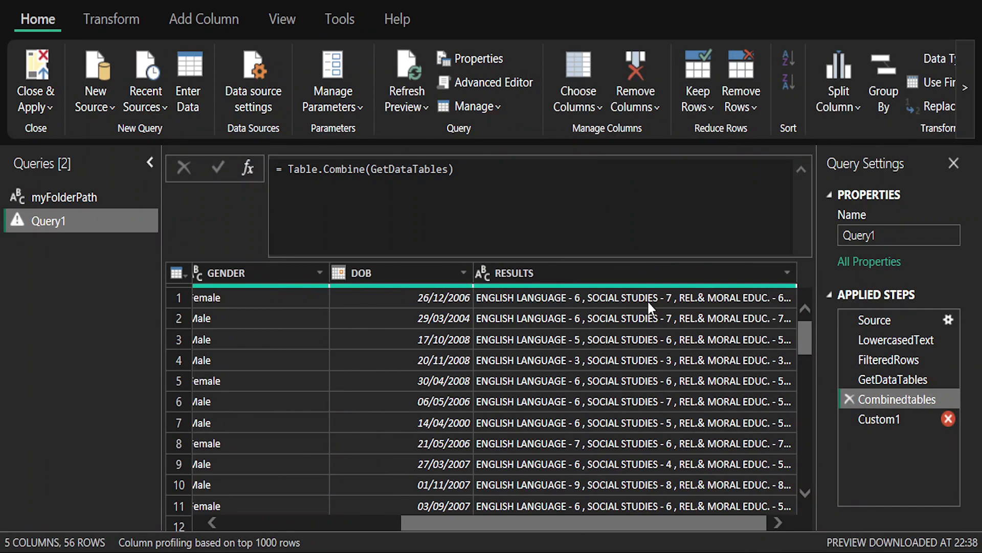
pyautogui.click(585, 305)
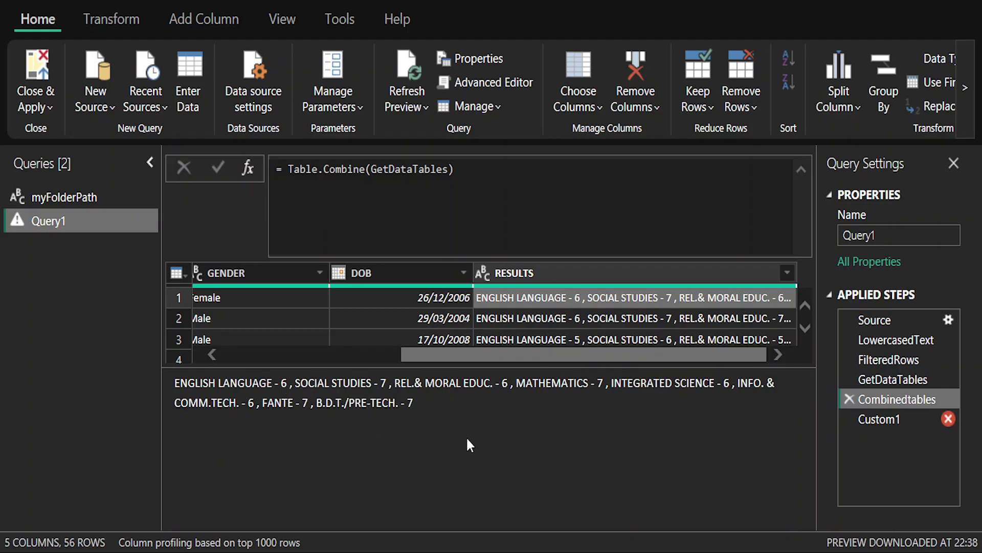
pyautogui.moveTo(466, 436); pyautogui.dragTo(164, 368)
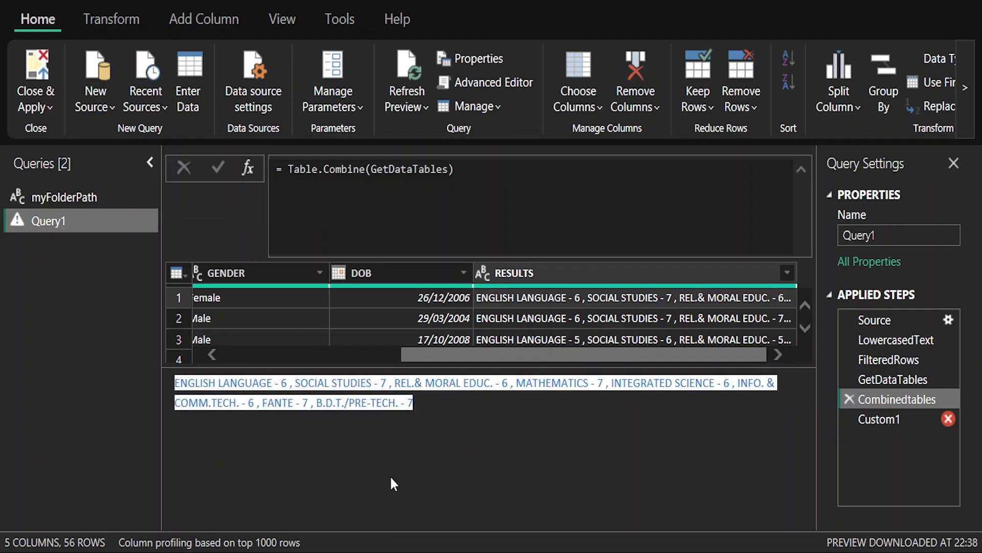
pyautogui.click(459, 428)
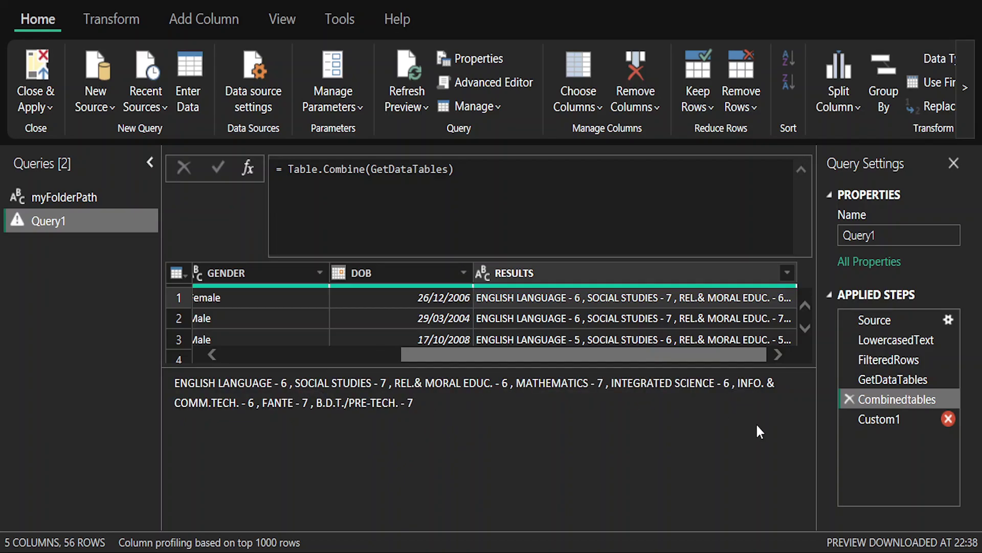
# - Extend the Custom1 formula after Combinedtables, with the transformation list {"RESULTS", each Text.Split()}
pyautogui.click(880, 419)
pyautogui.click(583, 196)
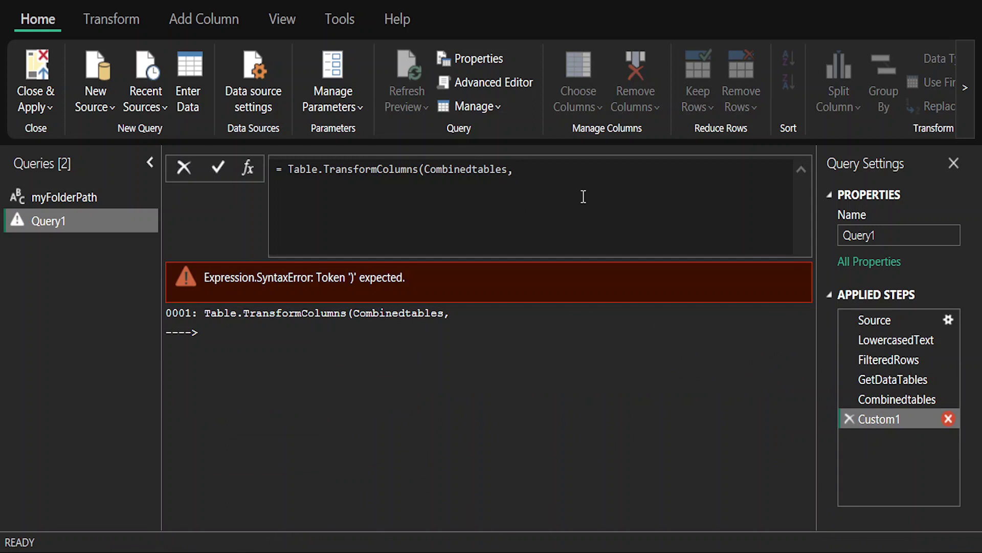
pyautogui.write('{"RESULTS",')
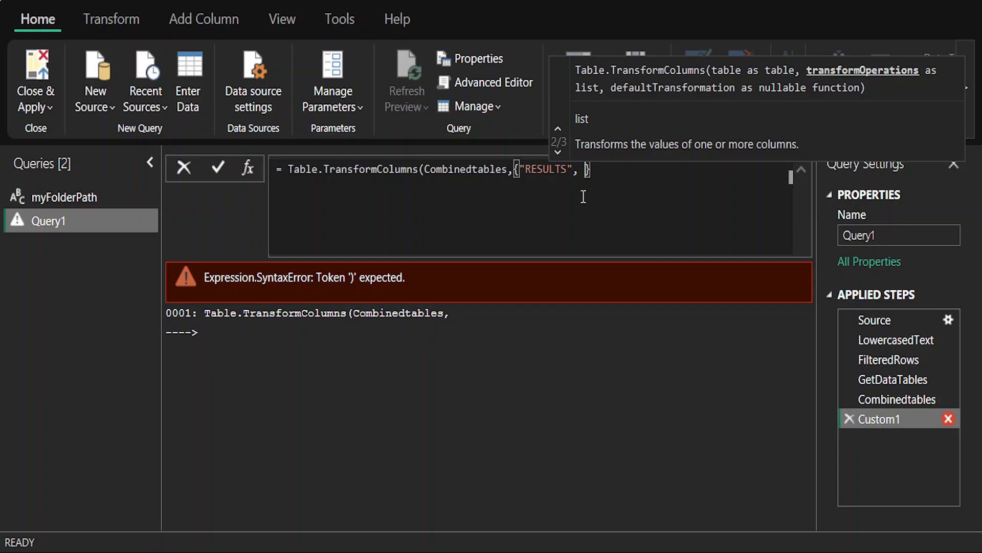
pyautogui.write('each')
pyautogui.write('Text')
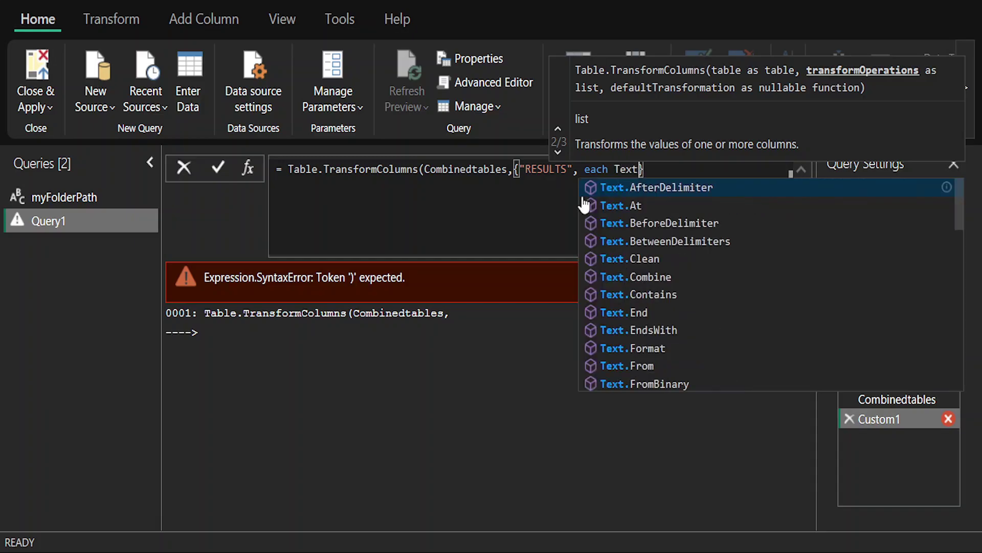
pyautogui.write('.Split()')
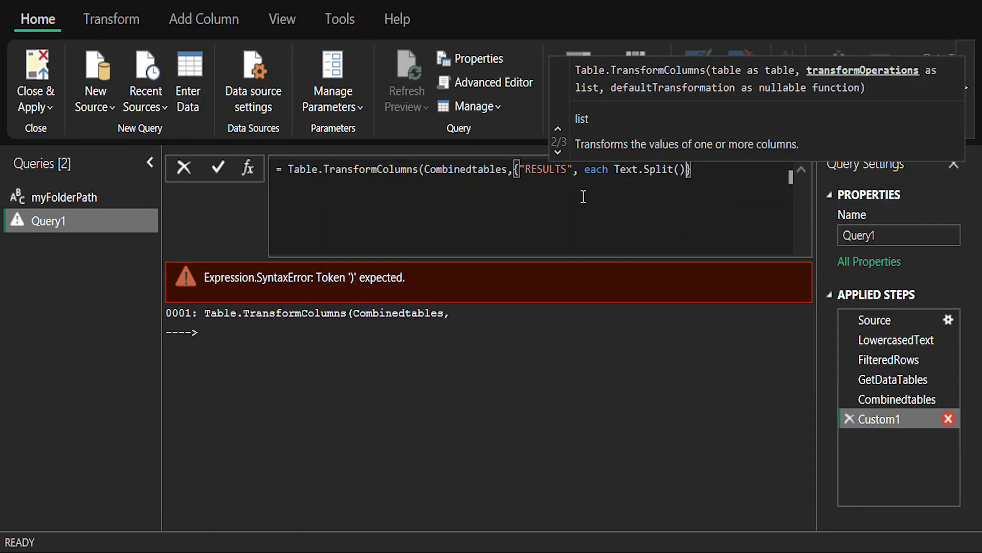
# - Give Text.Split the arguments _ and ",", close the Table.TransformColumns function with a parenthesis, and apply the formula
pyautogui.press('Left')
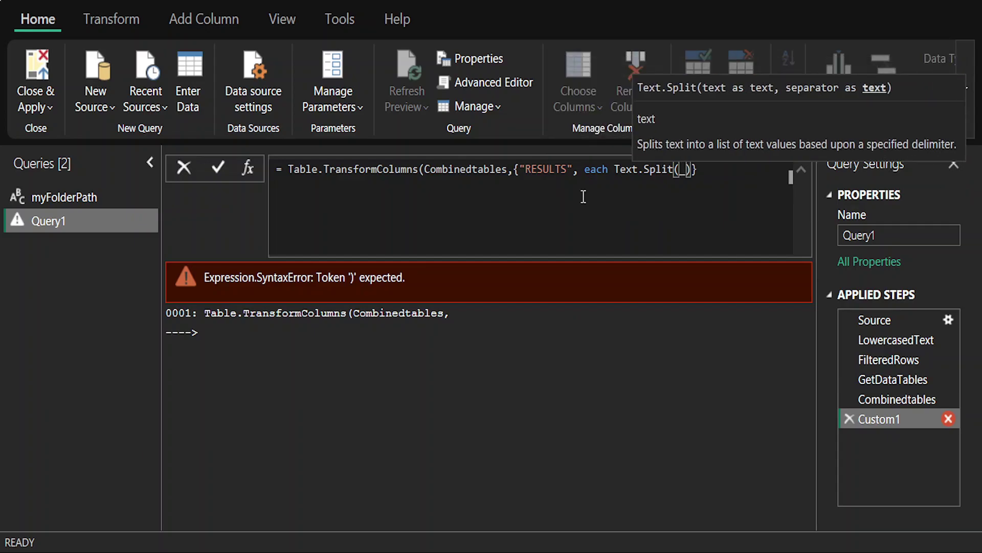
pyautogui.write('_,')
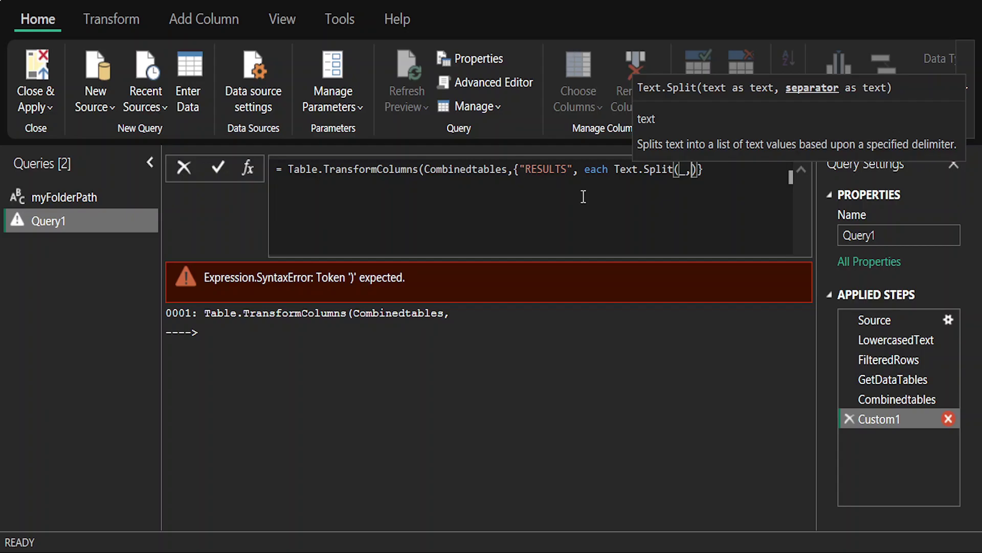
pyautogui.write('",')
pyautogui.press('Right')
pyautogui.press('Right')
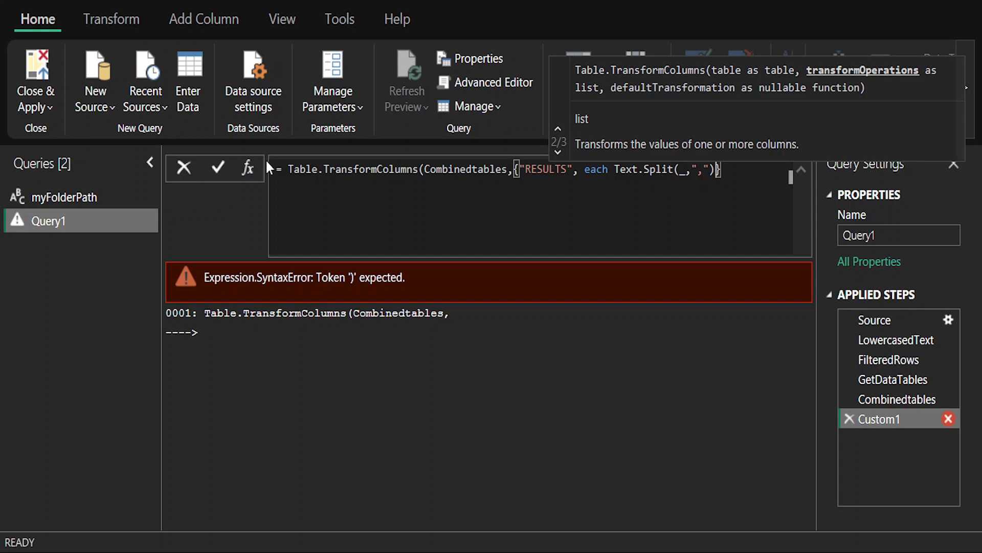
pyautogui.click(220, 168)
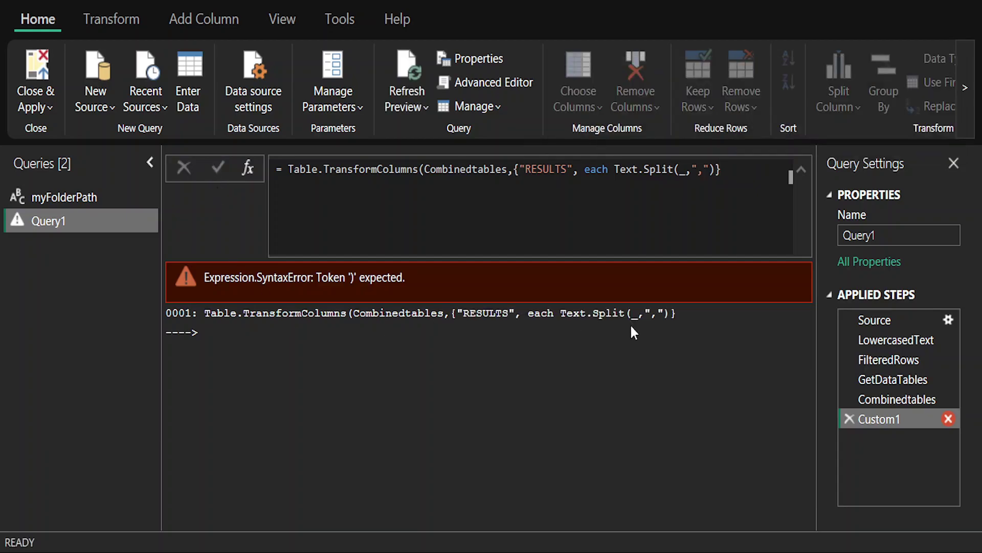
pyautogui.click(737, 185)
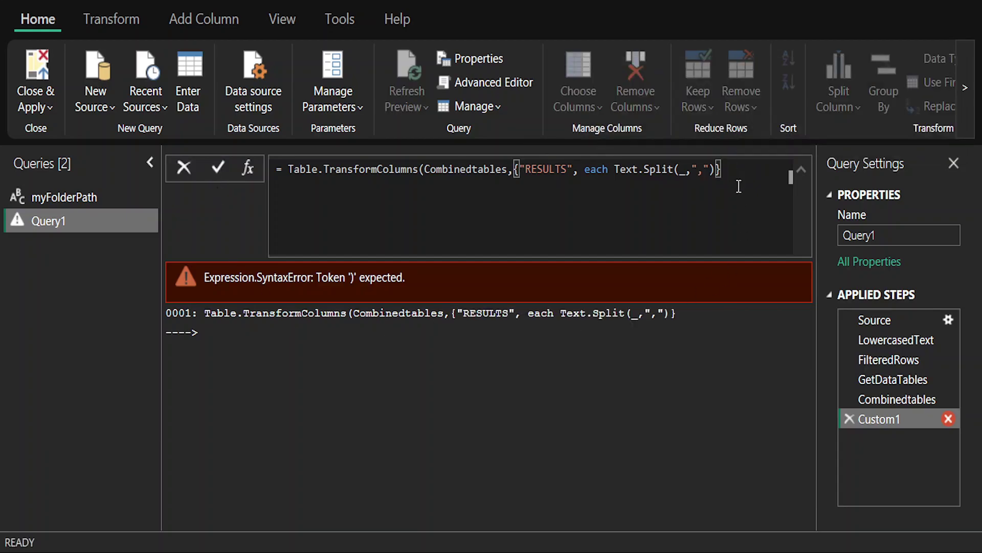
pyautogui.write(')')
pyautogui.click(219, 168)
# - Compare RESULTS in the Combinedtables and Custom1 steps and preview the split lists in the first three rows
pyautogui.moveTo(545, 524); pyautogui.dragTo(735, 506)
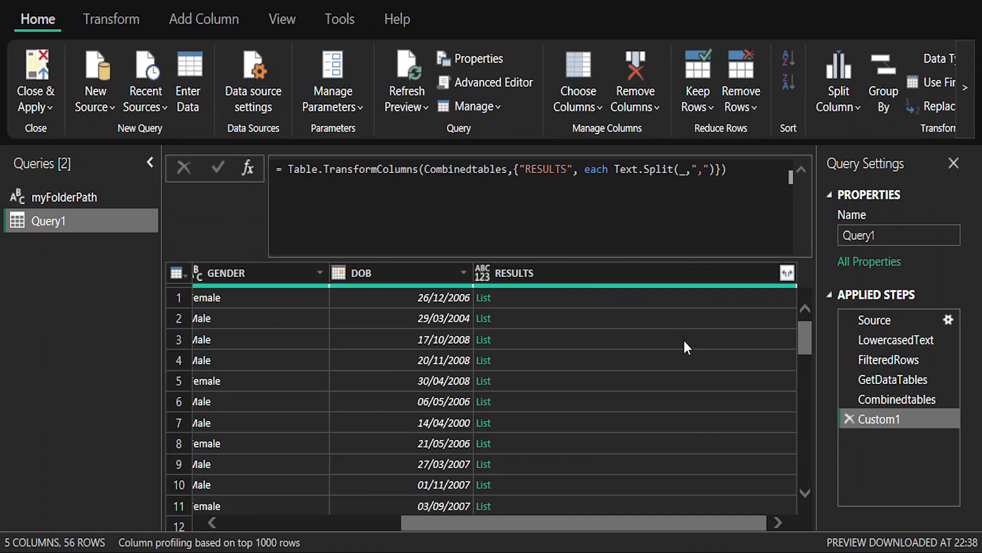
pyautogui.click(913, 400)
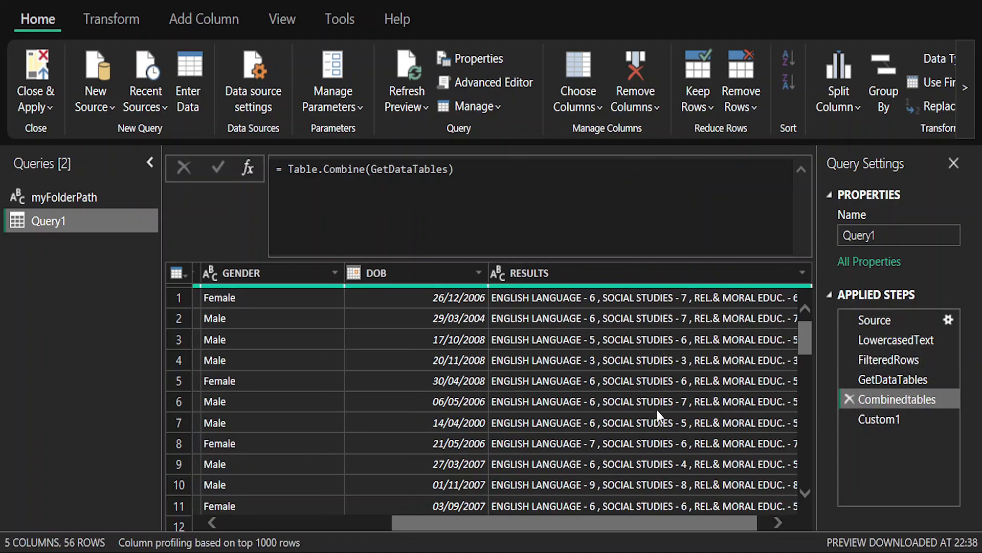
pyautogui.click(888, 423)
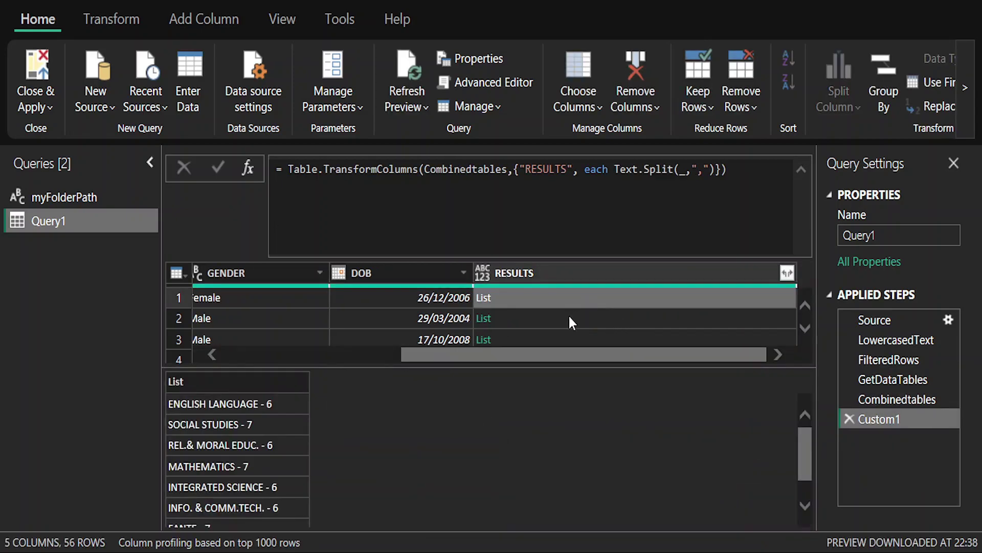
pyautogui.click(567, 315)
pyautogui.click(562, 331)
pyautogui.click(565, 297)
pyautogui.scroll(-2, 249, 406)
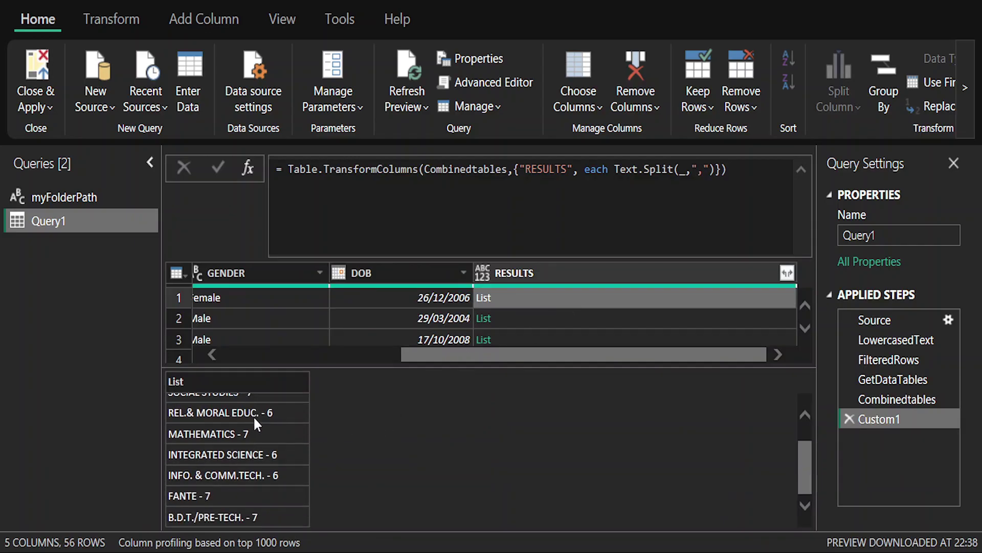
pyautogui.scroll(2, 256, 423)
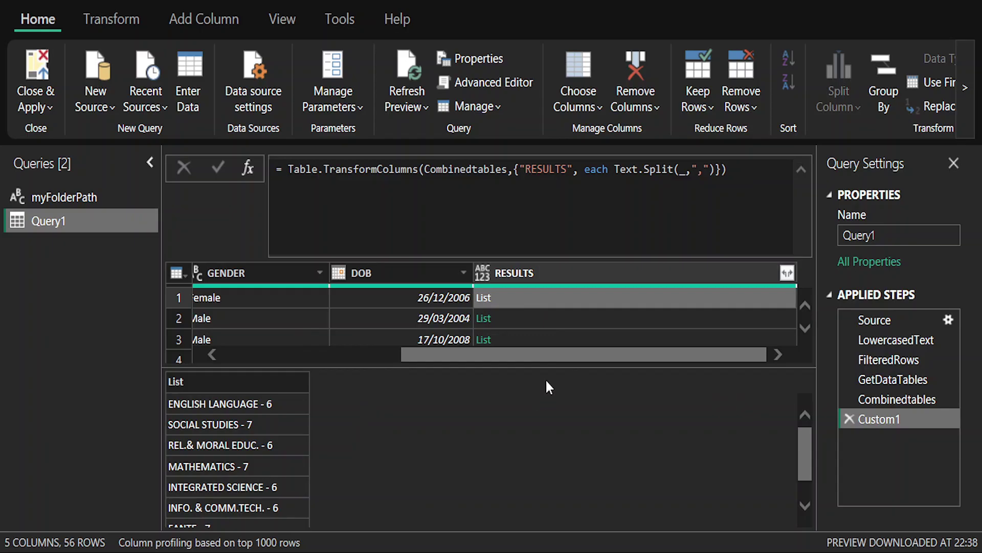
# - Rename the Custom1 applied step to SplitTables
pyautogui.doubleClick(891, 419)
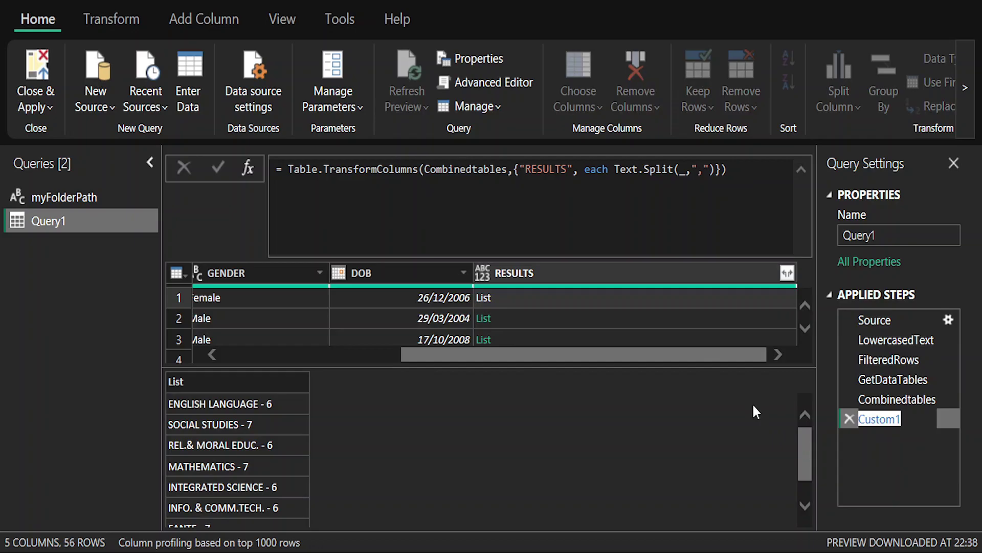
pyautogui.write('Tables')
pyautogui.press('Home')
pyautogui.write('Split')
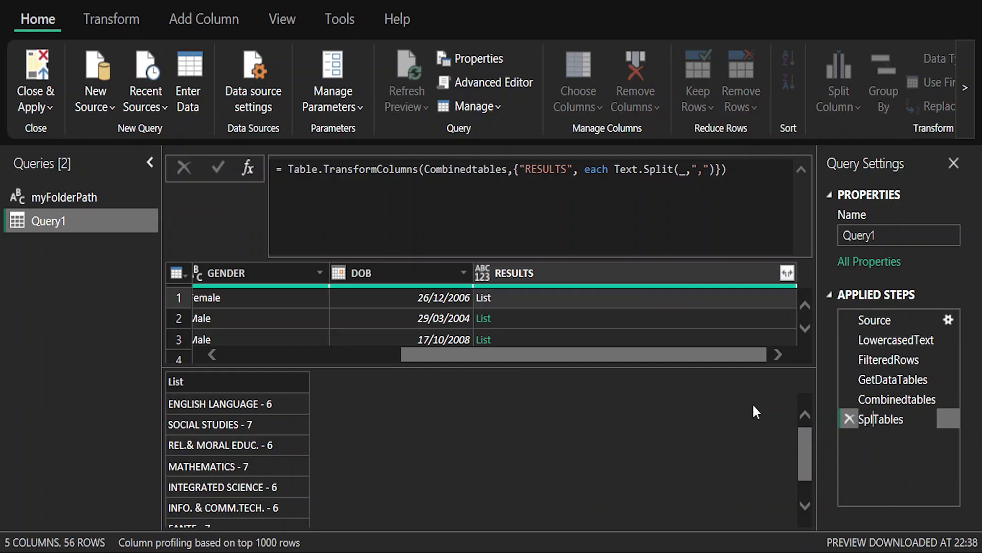
pyautogui.press('Return')
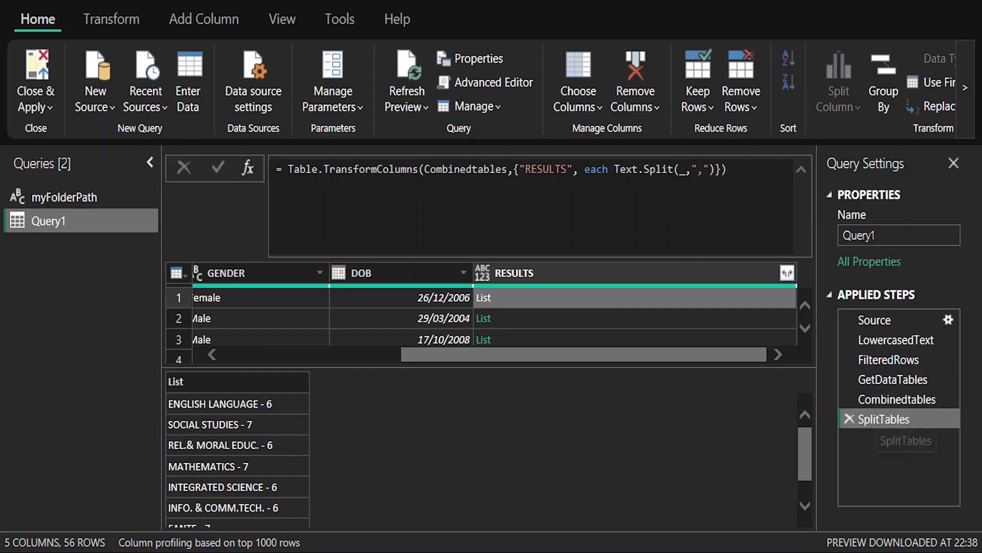
# - Add a custom step referencing SplitTables, preview its first RESULTS list, and put Table.TransformColumns( before SplitTables in the formula
pyautogui.click(247, 168)
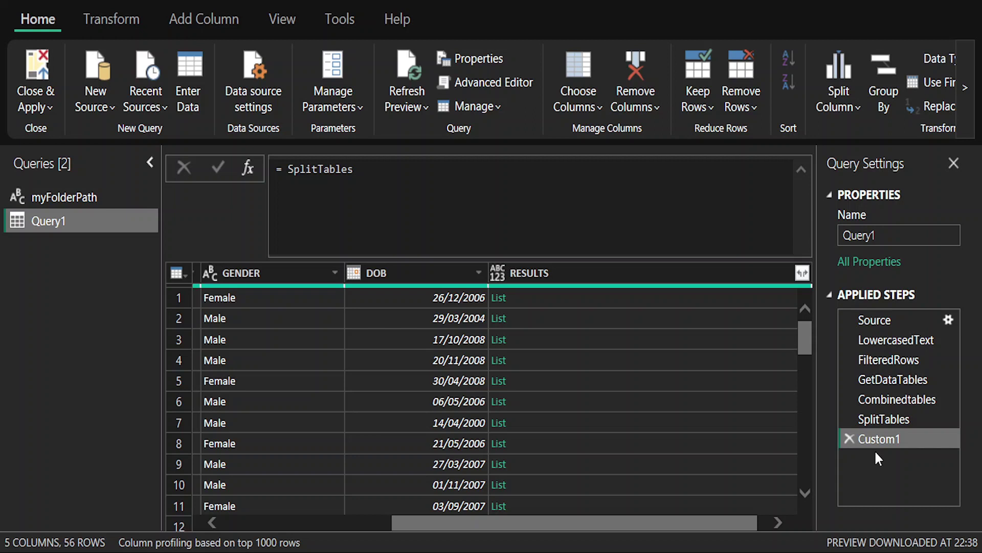
pyautogui.click(555, 300)
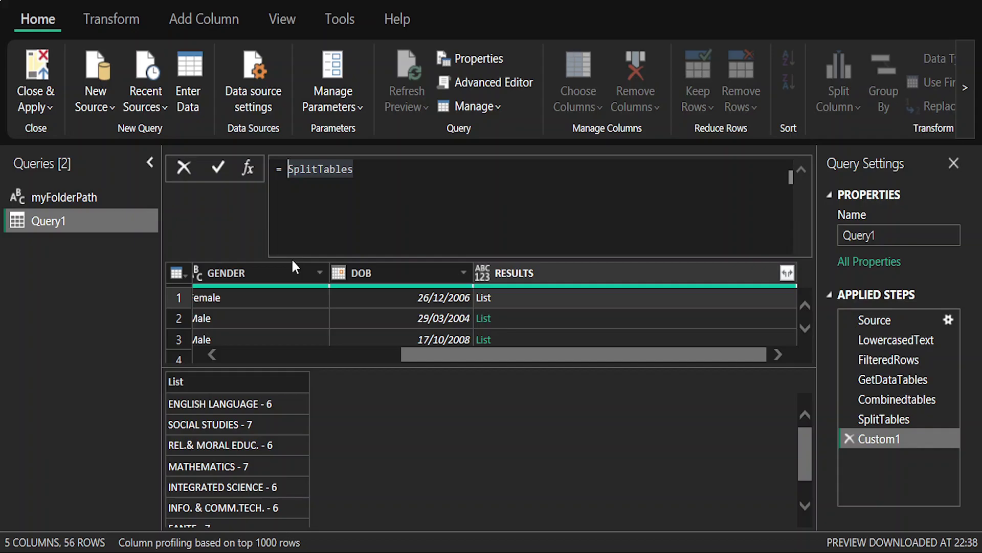
pyautogui.write('Table')
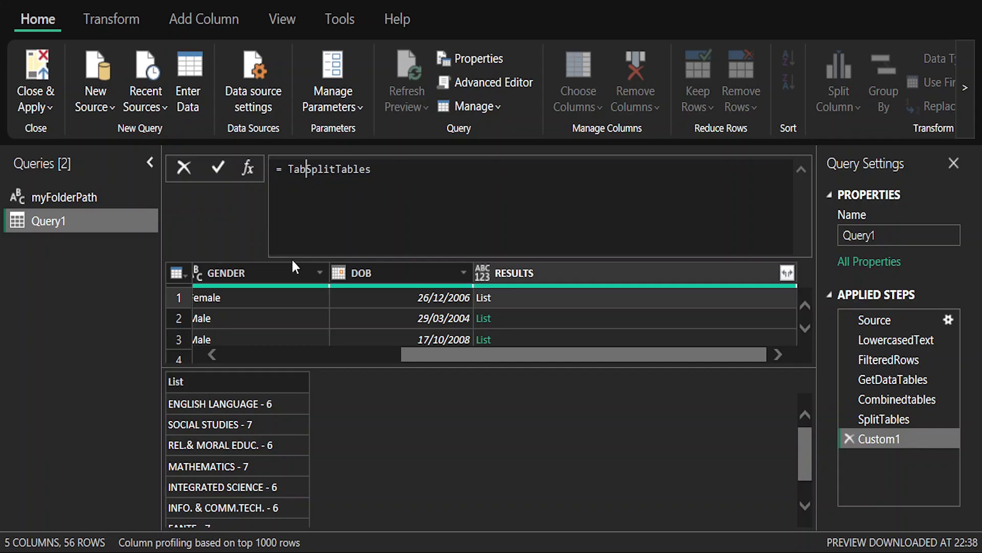
pyautogui.write('.Tra')
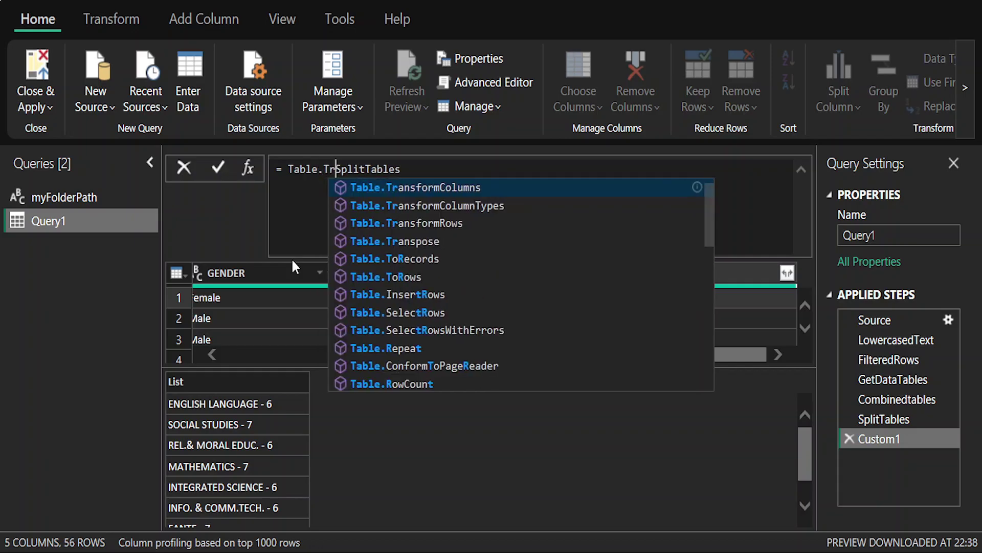
pyautogui.press('Escape')
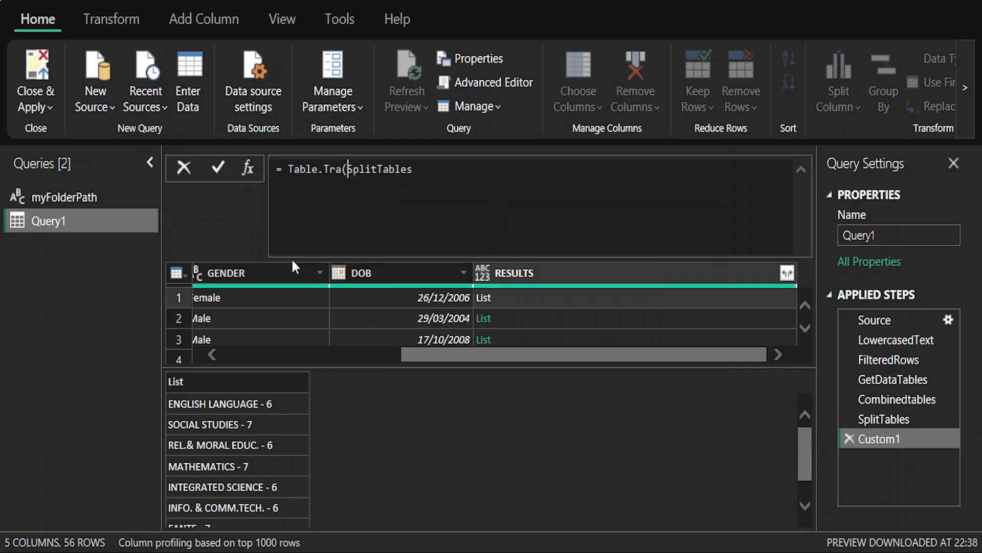
pyautogui.write('nsformColumns(')
pyautogui.press('End')
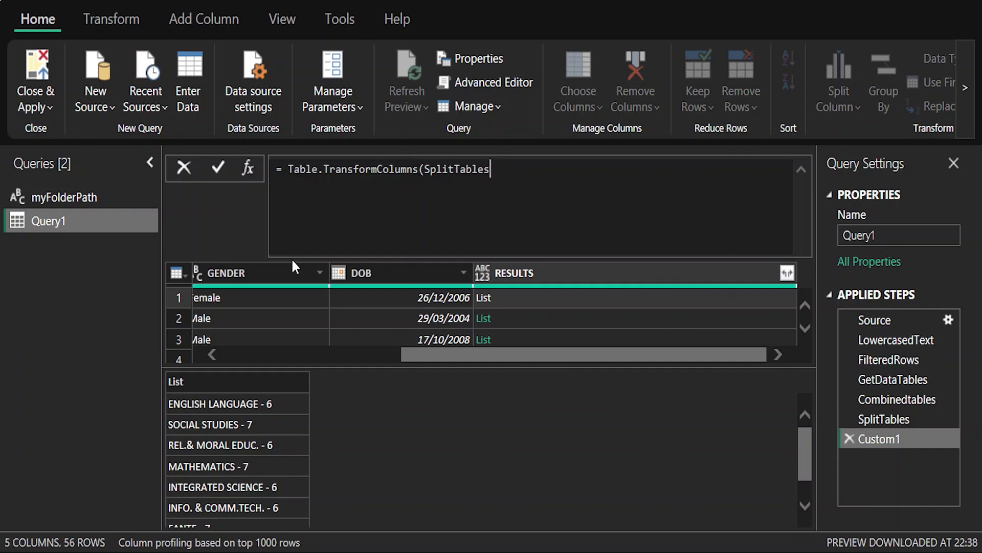
# - Add a transformation list for "RESULTS" after SplitTables in the Table.TransformColumns formula, starting with each List.Transform(
pyautogui.write(',{')
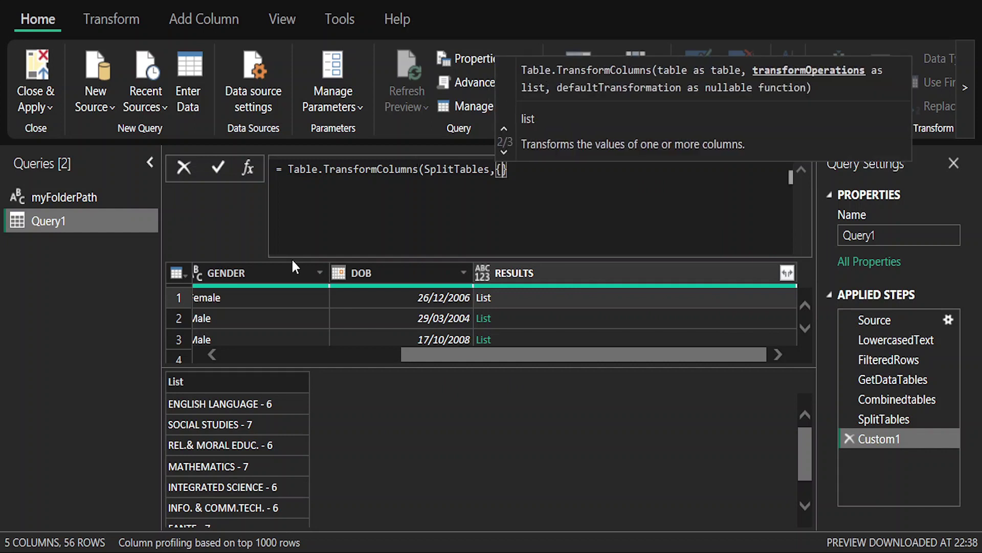
pyautogui.write('"RESU')
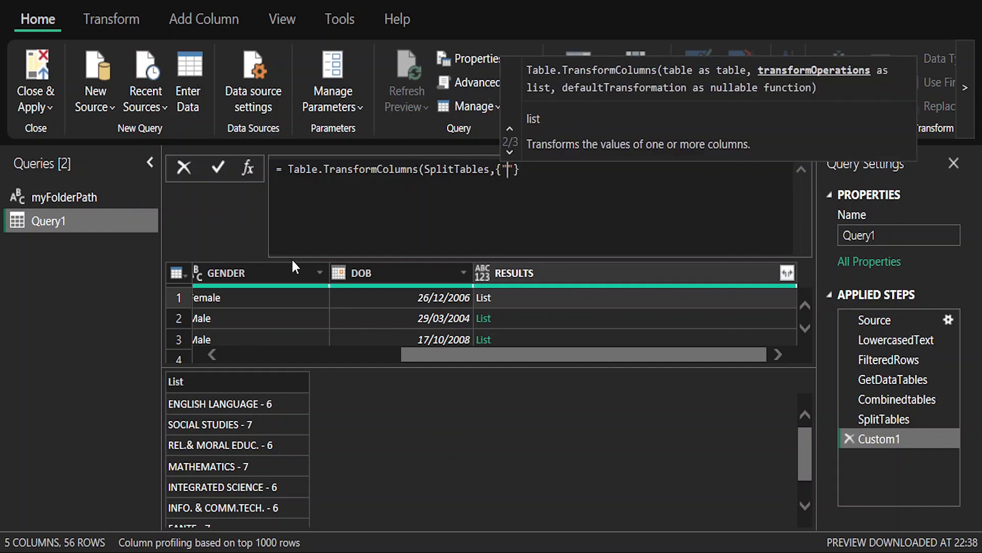
pyautogui.write('LTS", e')
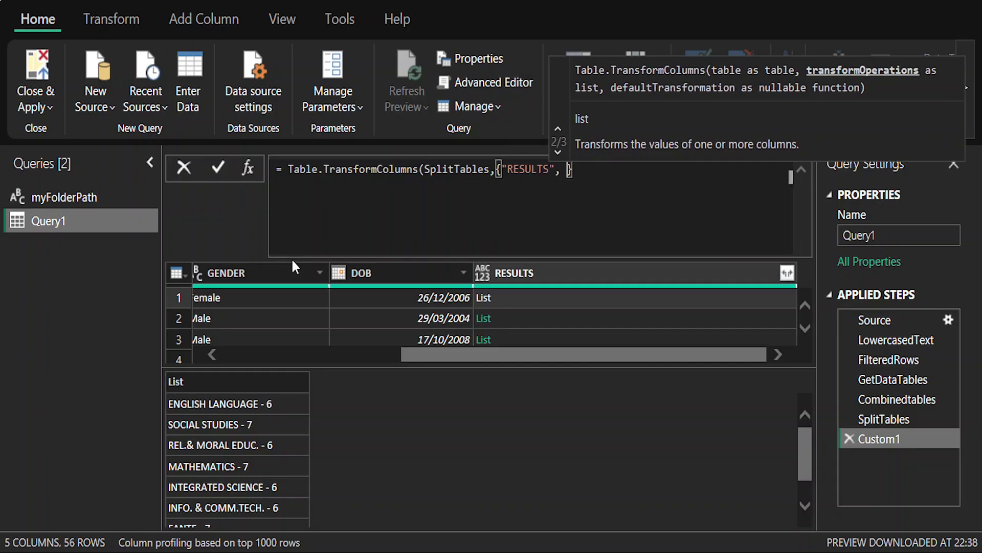
pyautogui.write('ach ')
pyautogui.write('Li')
pyautogui.write('st.Tr')
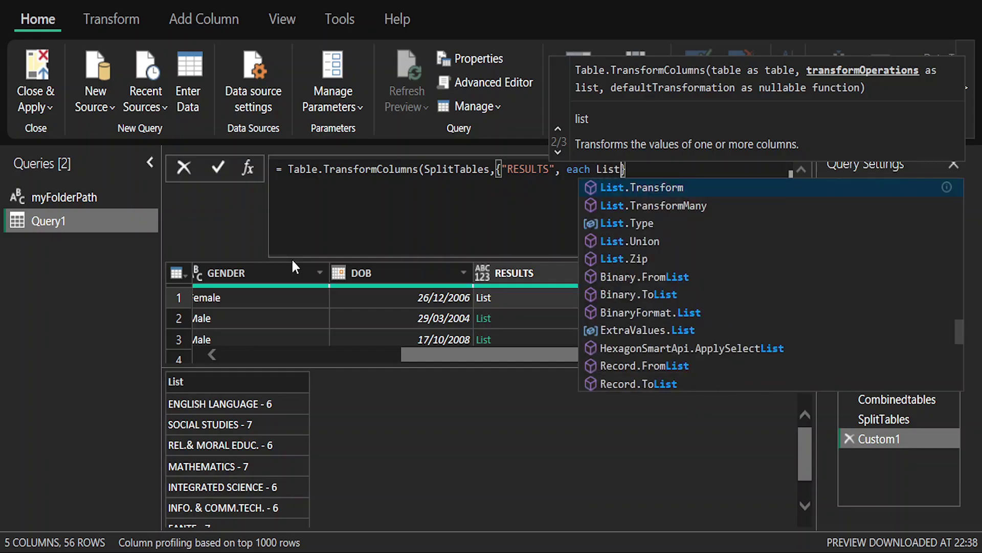
pyautogui.write('ansform')
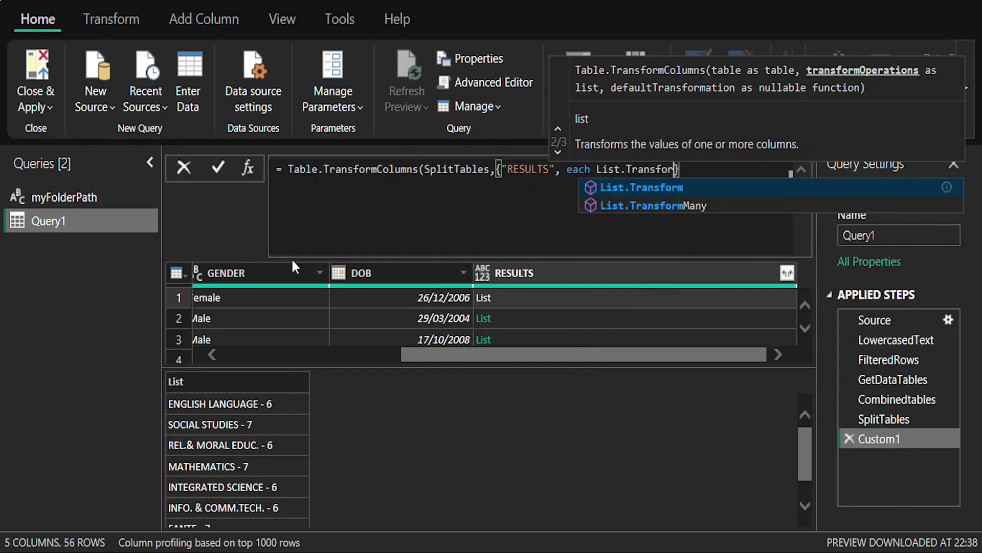
pyautogui.write('(')
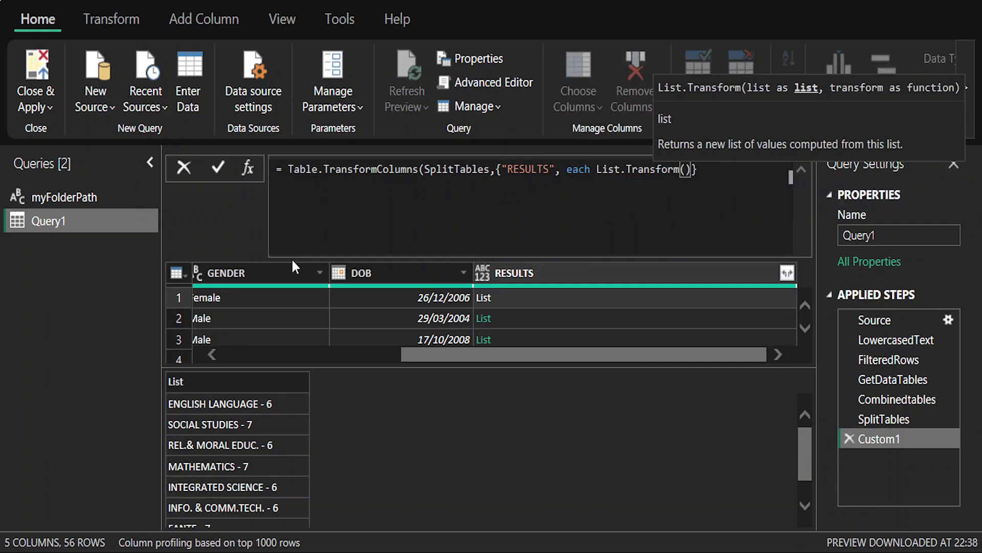
# - Give List.Transform the arguments _ and Text.Split(_,"-"), close the Table.TransformColumns function with a parenthesis, and apply the formula
pyautogui.write('_,')
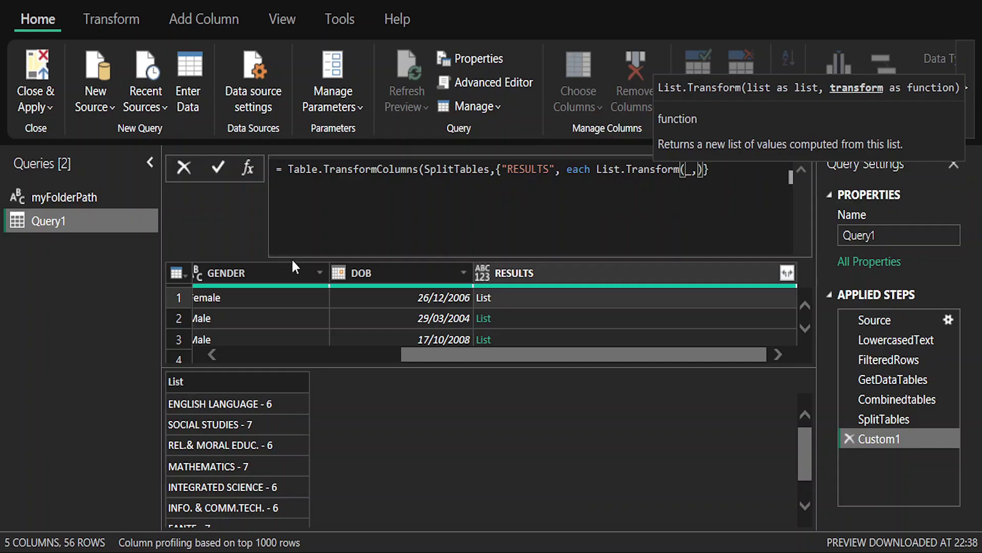
pyautogui.write('Text.Sp')
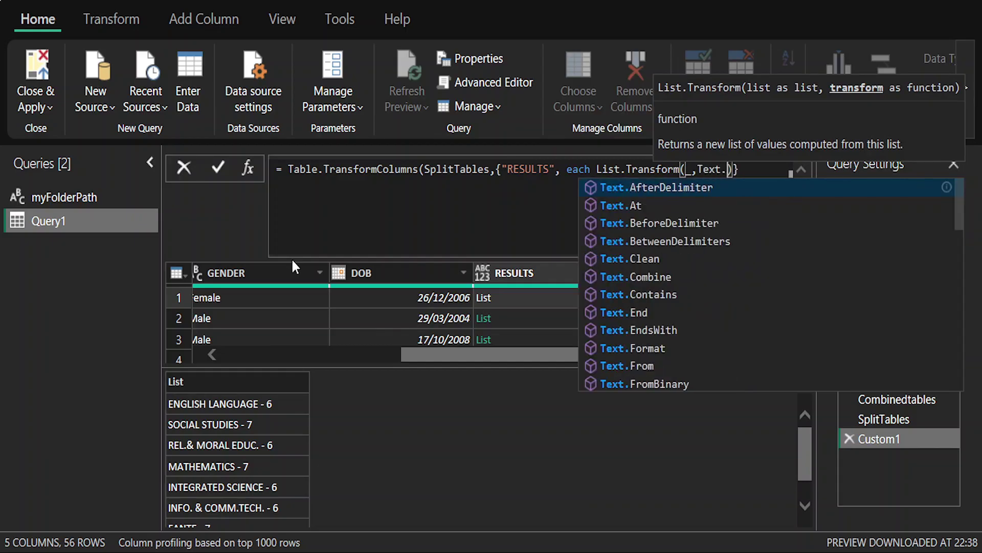
pyautogui.write('lit(')
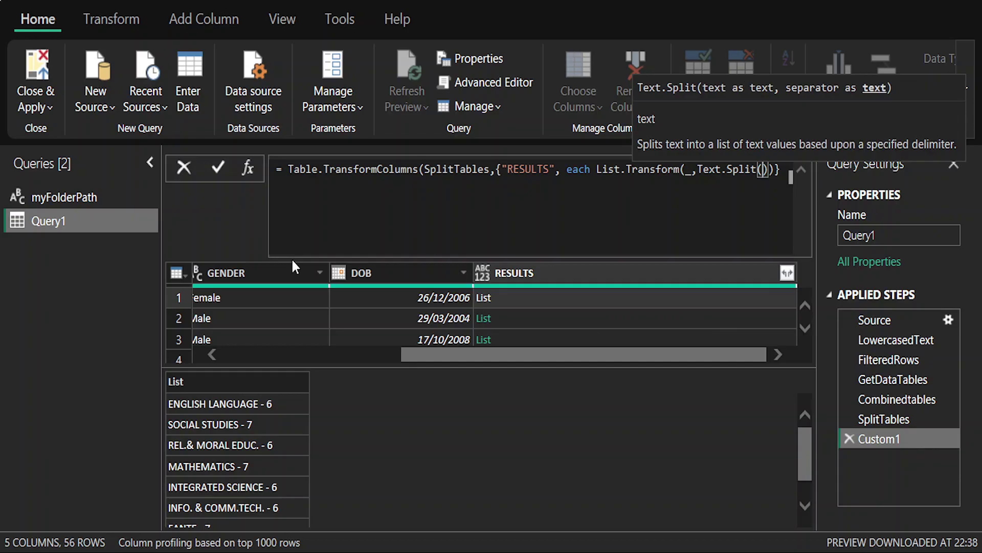
pyautogui.write('_,')
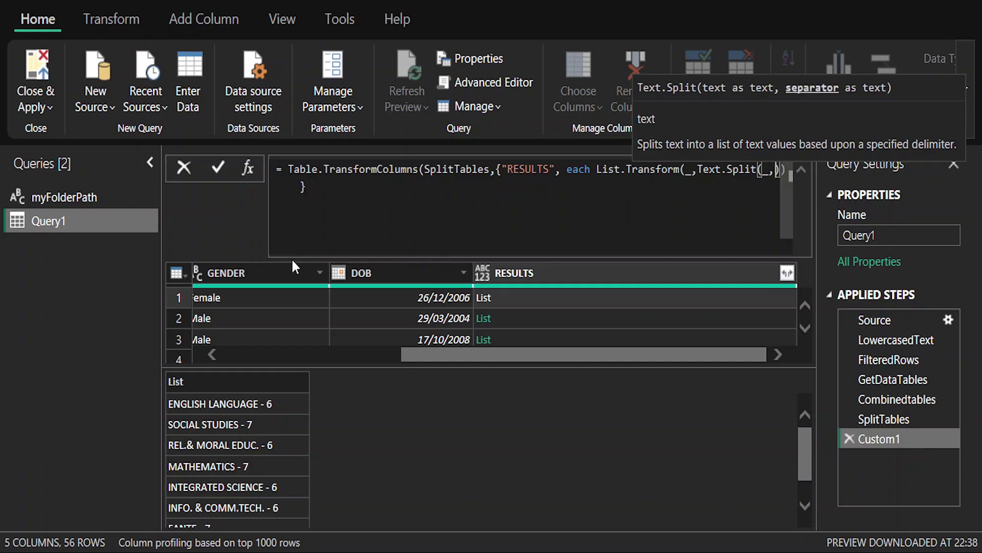
pyautogui.write('"')
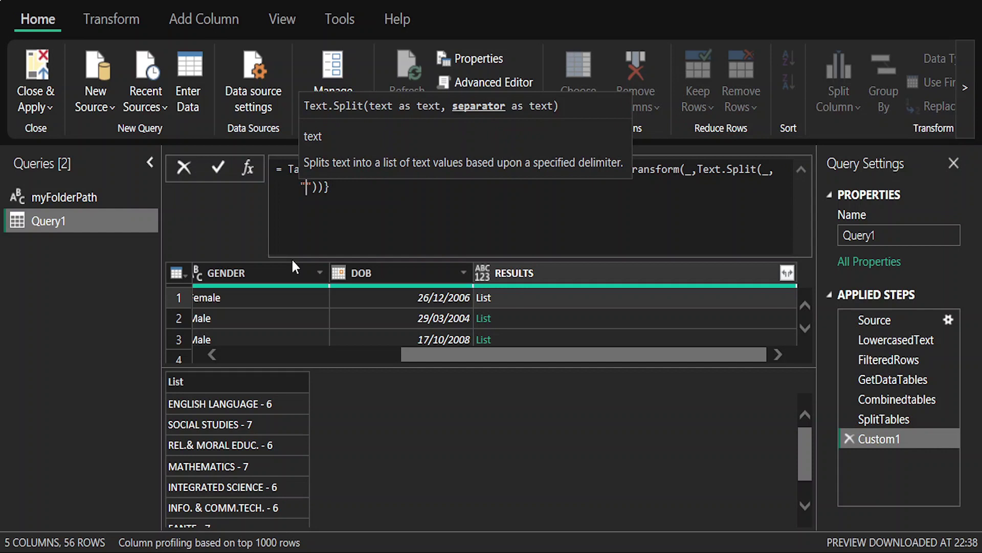
pyautogui.write('-')
pyautogui.press('End')
pyautogui.write(')')
pyautogui.press('Return')
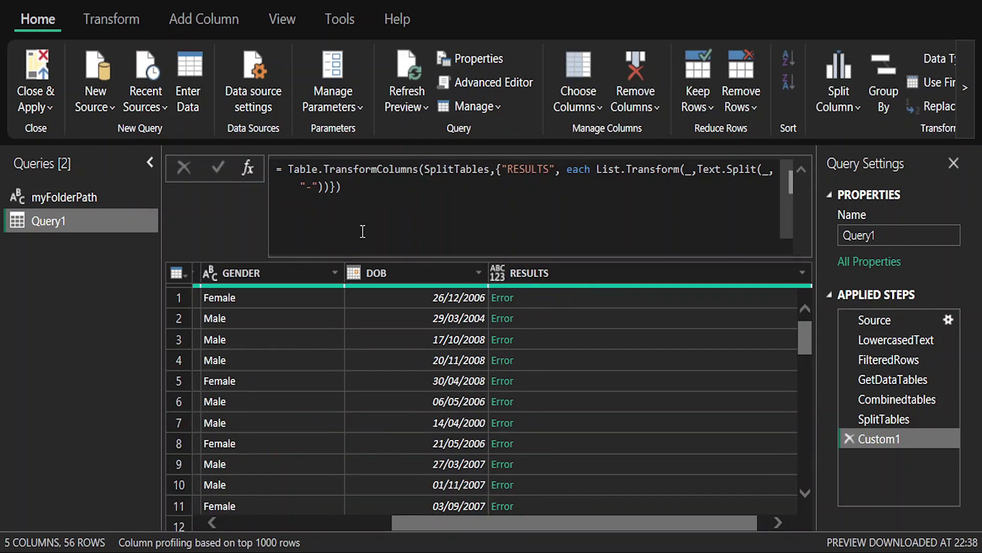
# - Insert the keyword each before Text.Split in the List.Transform arguments and apply the formula
pyautogui.hotkey('ctrl', '-')
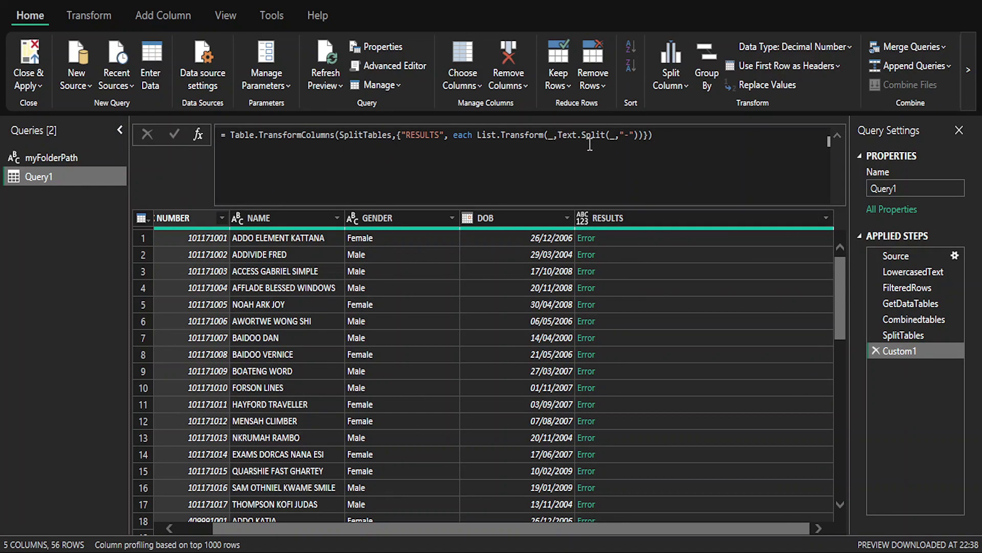
pyautogui.click(558, 135)
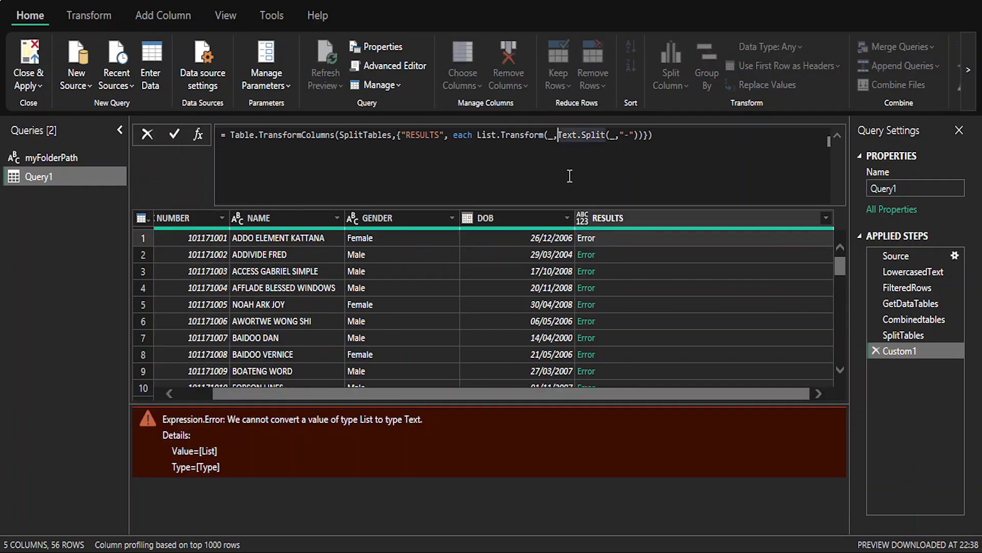
pyautogui.write('each')
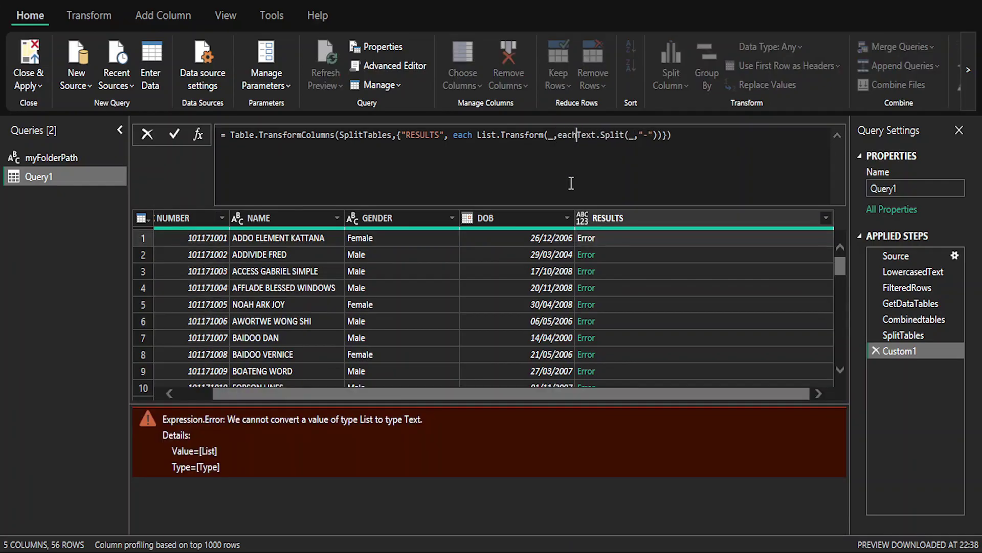
pyautogui.click(174, 134)
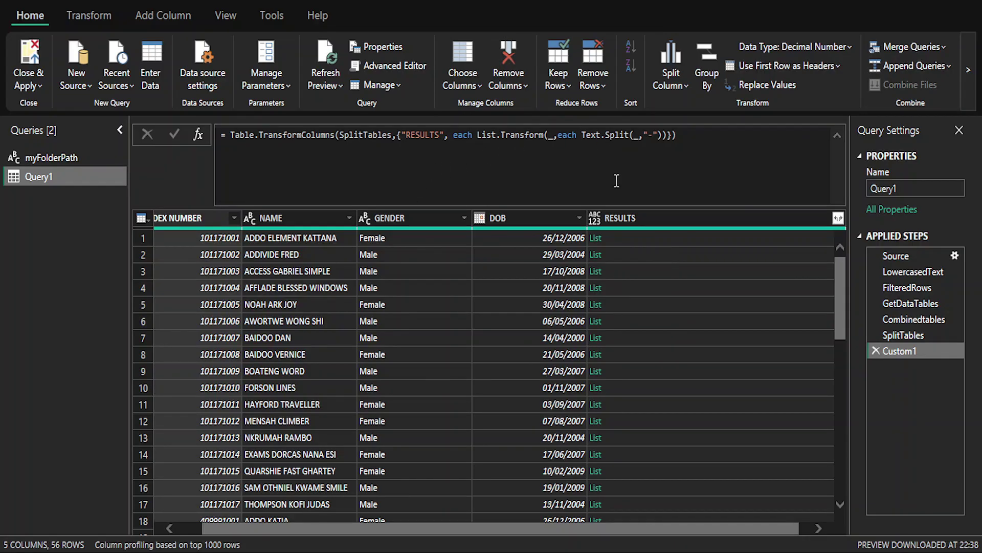
# - Open the first row's RESULTS list and preview its second and third nested lists
pyautogui.click(624, 240)
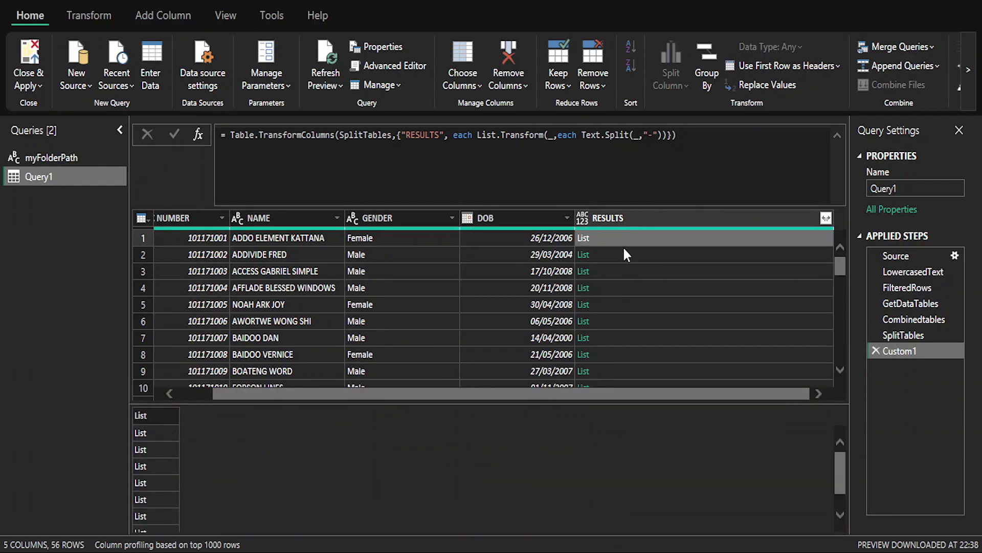
pyautogui.click(583, 239)
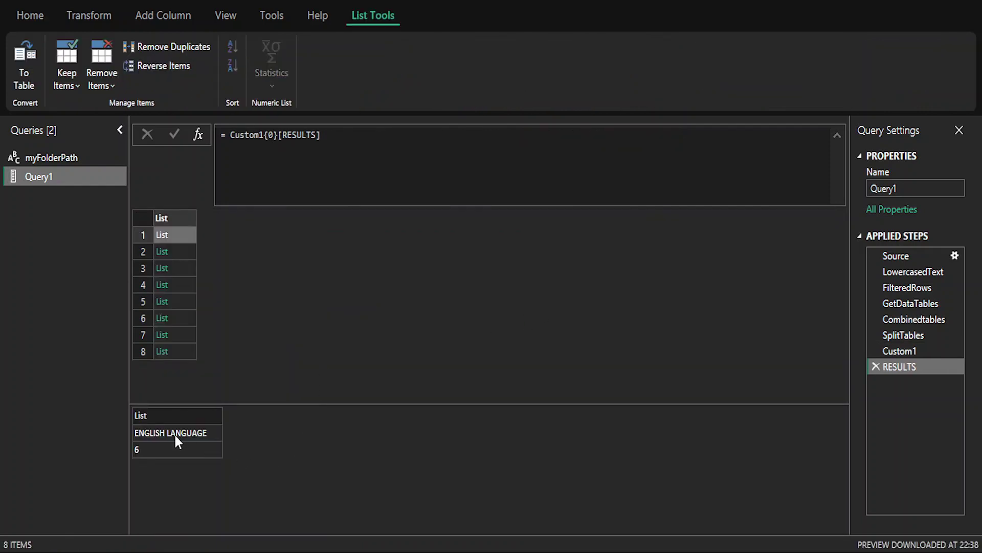
pyautogui.click(178, 250)
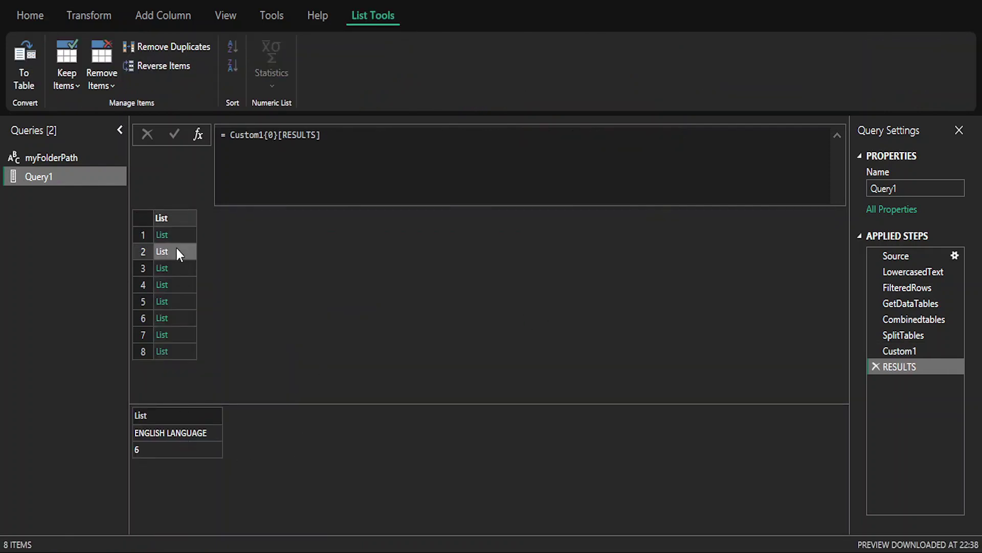
pyautogui.click(182, 269)
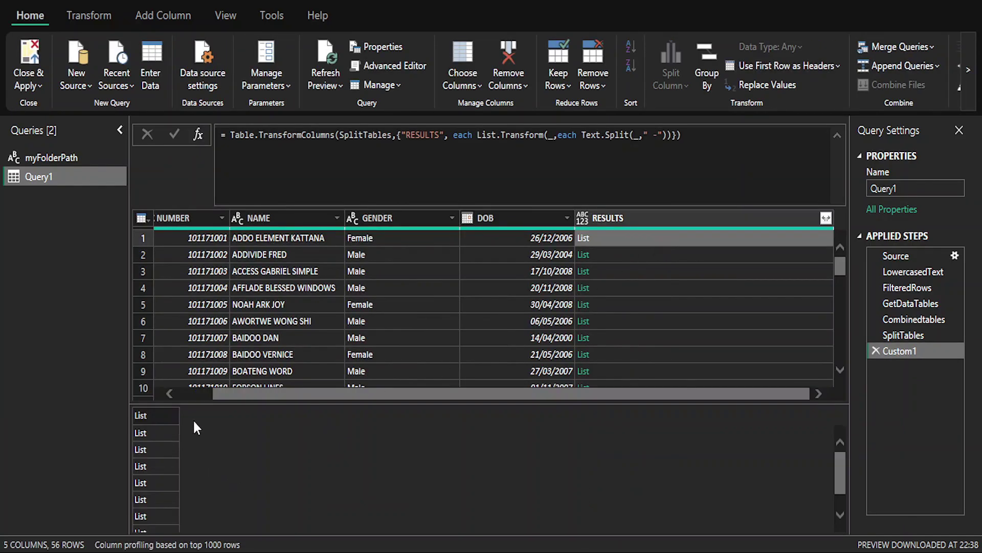
# - Drill into the first row's RESULTS list, preview all eight nested lists, and delete the resulting RESULTS navigation step
pyautogui.click(583, 238)
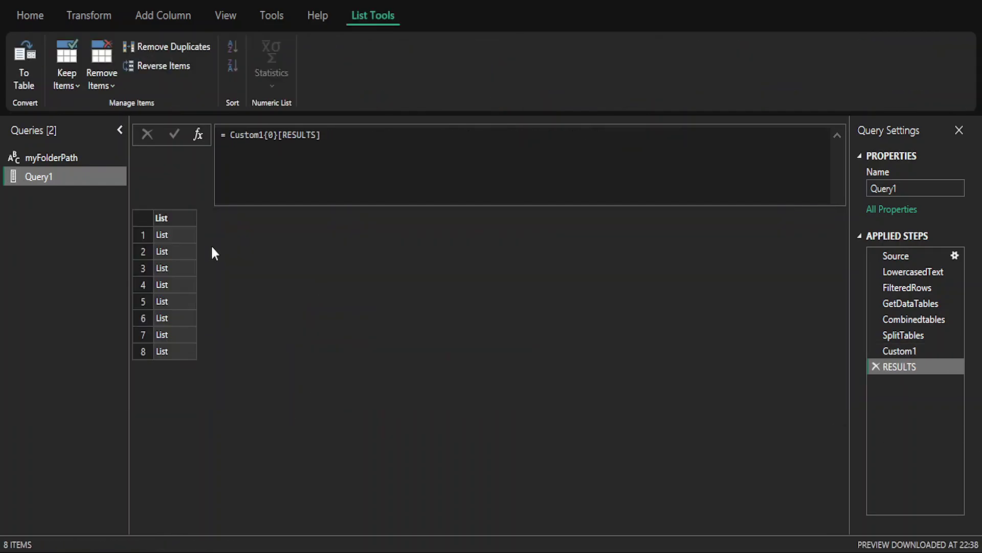
pyautogui.click(180, 239)
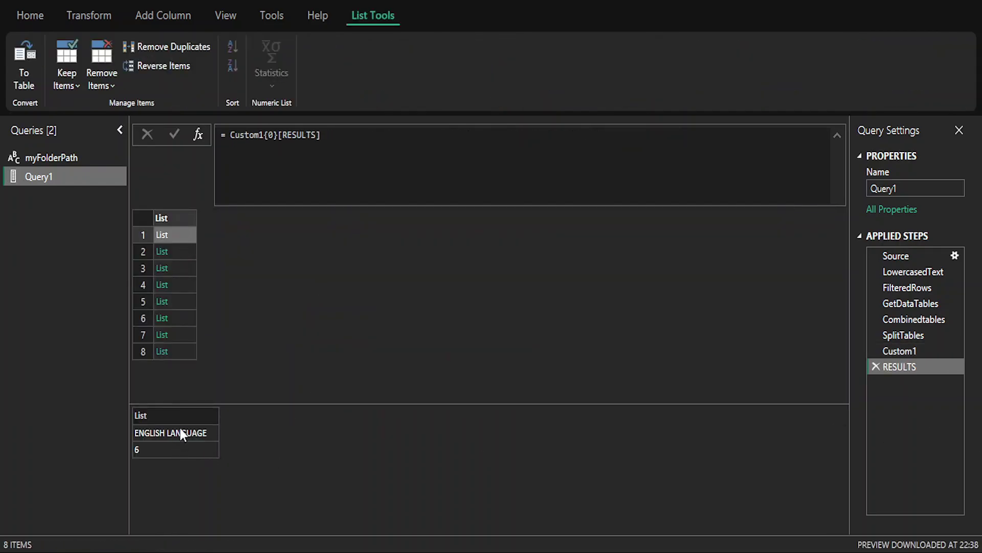
pyautogui.click(177, 250)
pyautogui.click(180, 268)
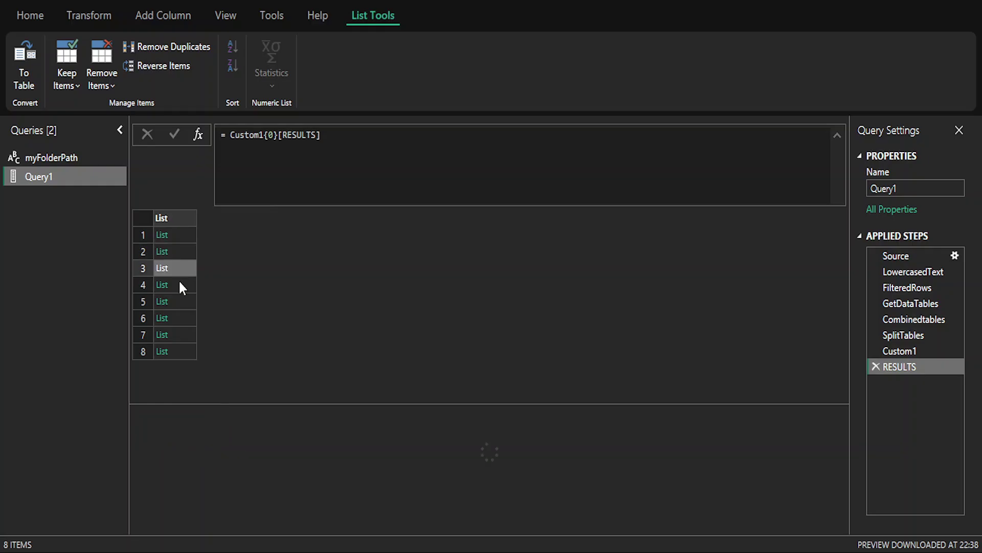
pyautogui.click(178, 284)
pyautogui.click(177, 301)
pyautogui.click(180, 318)
pyautogui.click(177, 334)
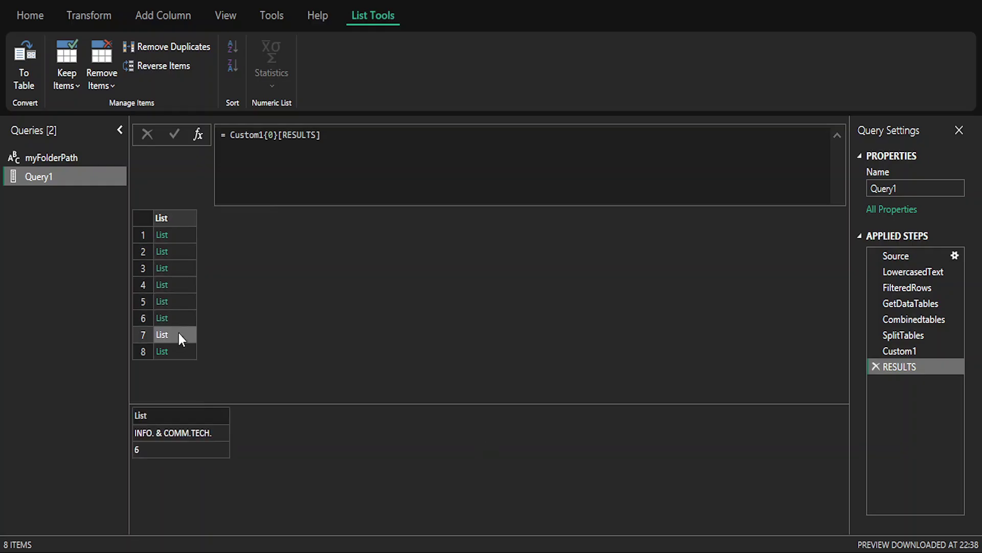
pyautogui.click(179, 351)
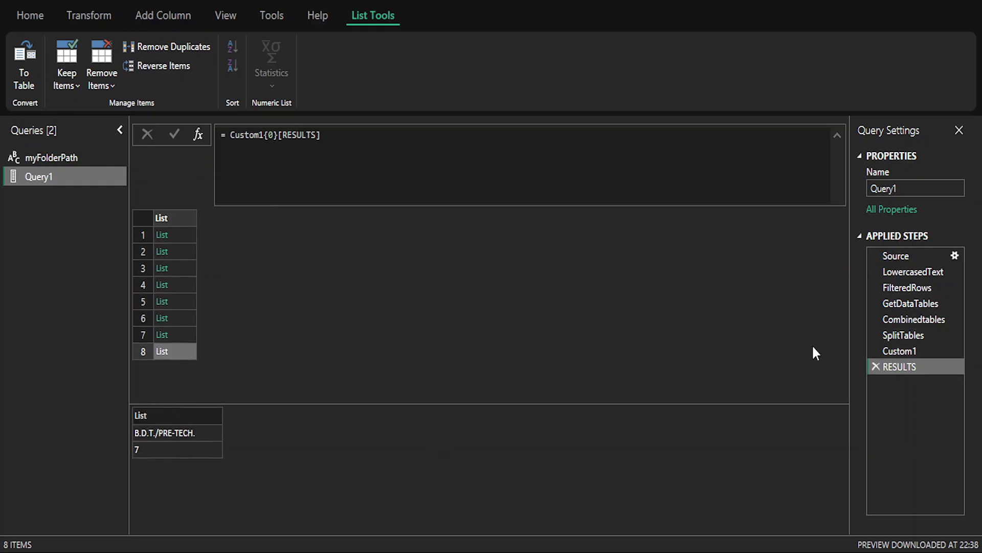
pyautogui.click(876, 366)
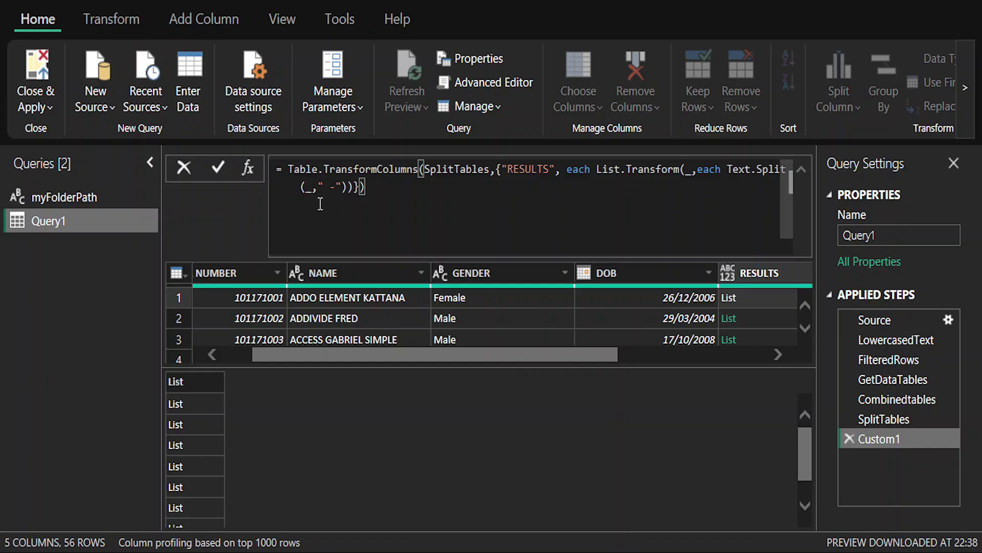
# - Add a custom step referencing Custom1 and rename the Custom1 applied step to SplitSubjScores
pyautogui.click(248, 168)
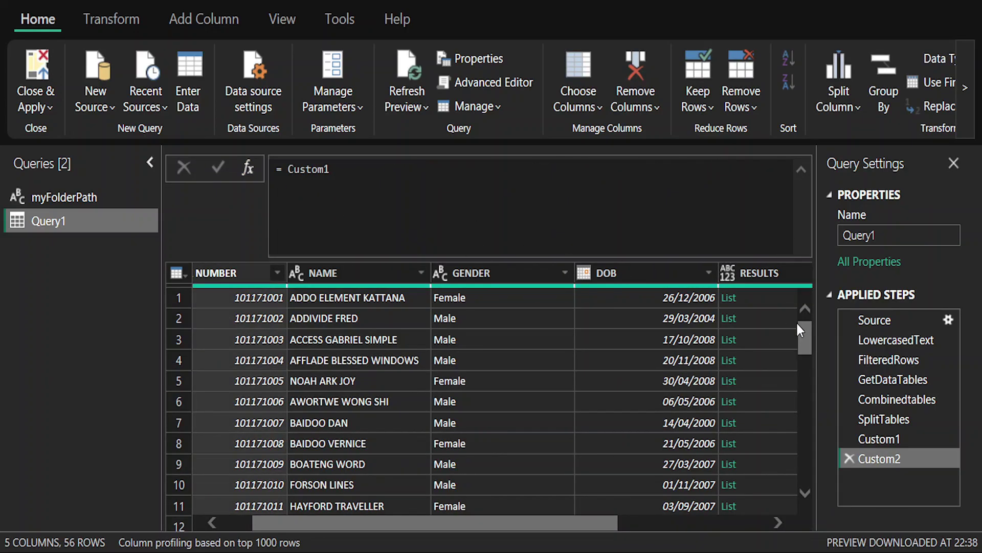
pyautogui.click(901, 439)
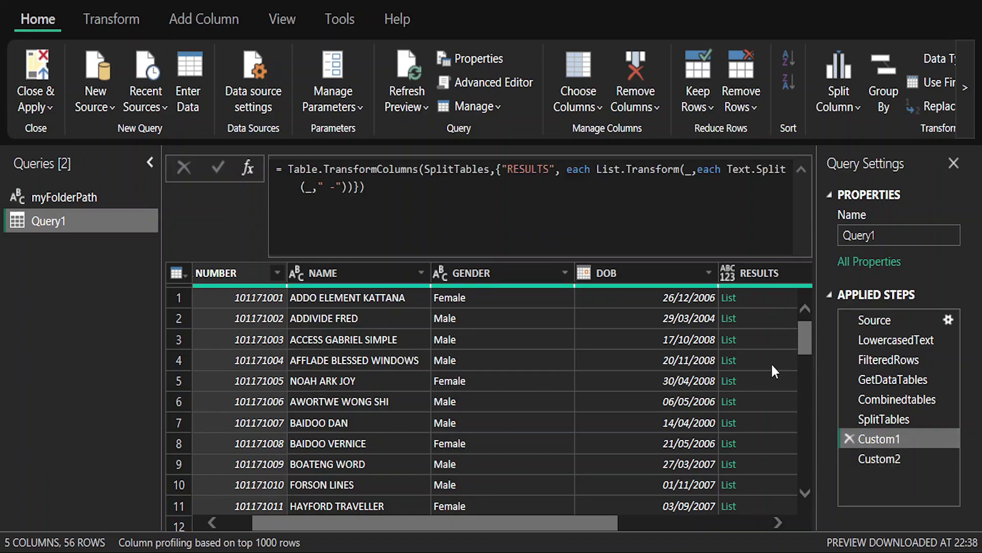
pyautogui.press('F2')
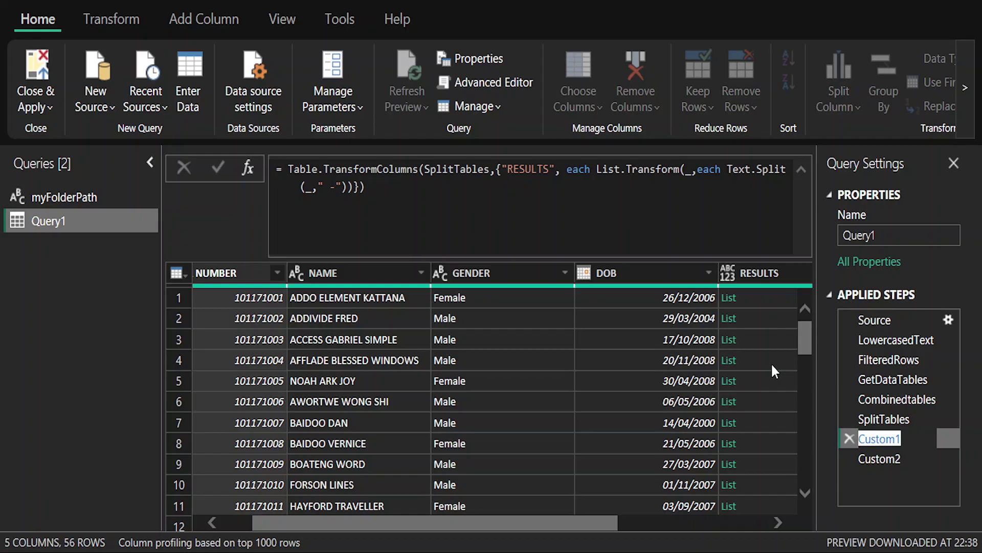
pyautogui.write('Spl')
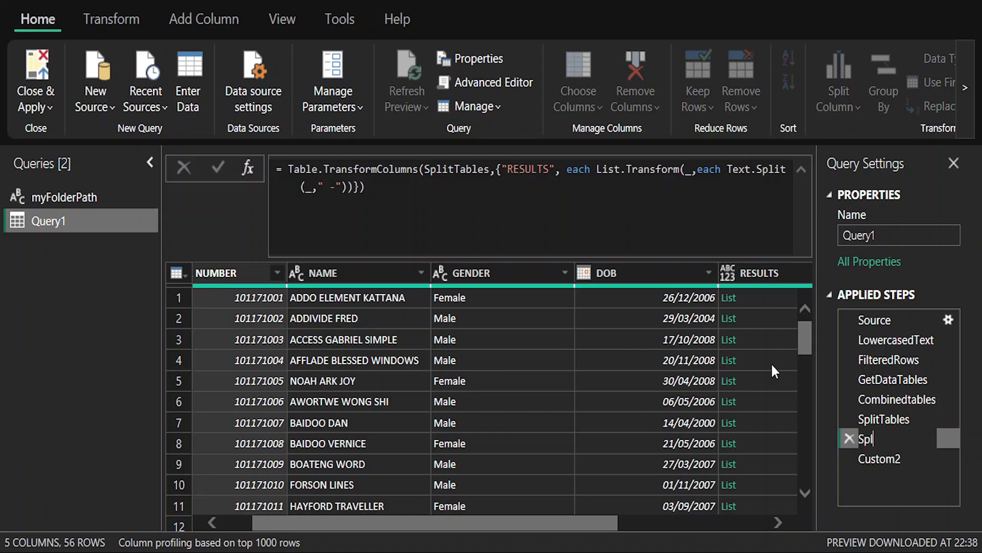
pyautogui.write('itSubjScores')
# - Rename the Custom2 applied step to Recombine
pyautogui.click(874, 456)
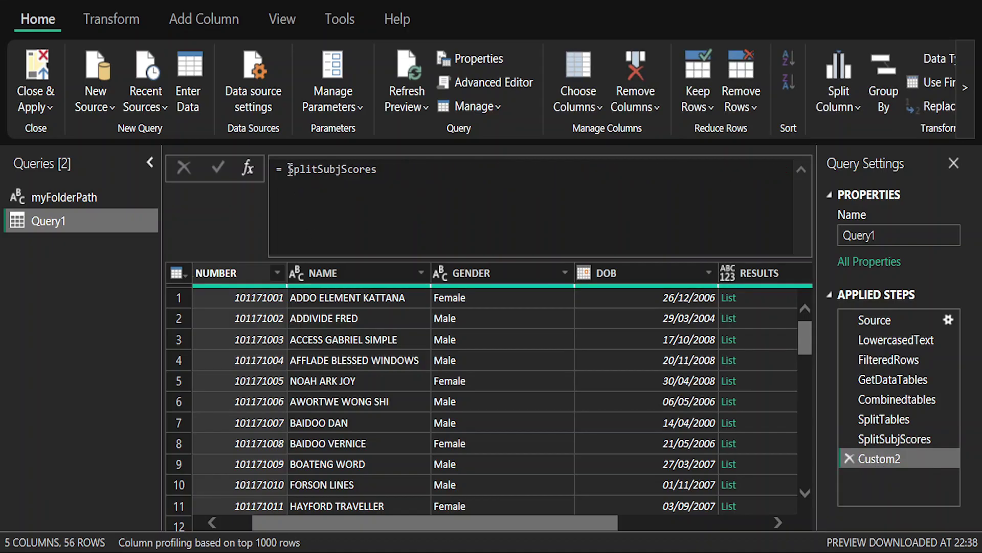
pyautogui.doubleClick(888, 459)
pyautogui.write('Recombine')
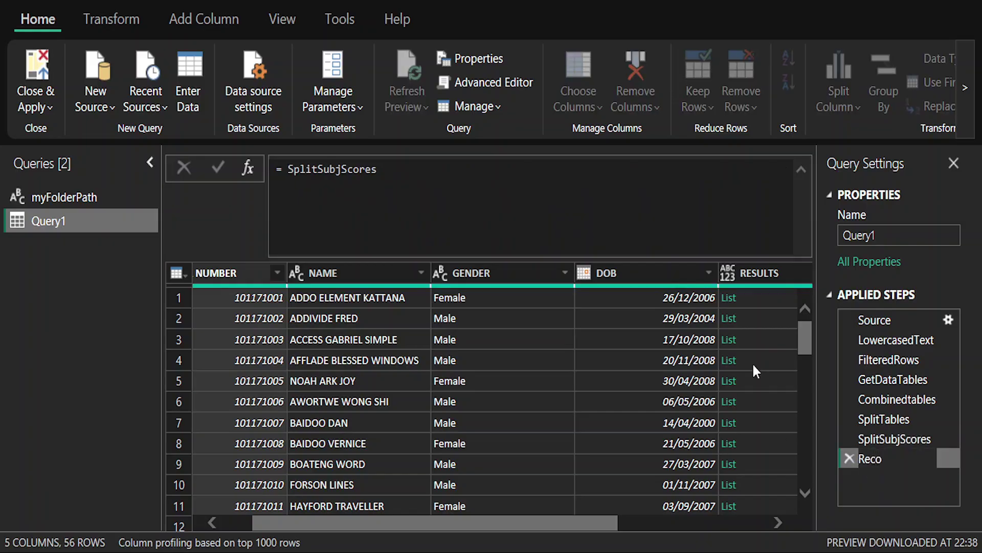
pyautogui.press('Return')
# - Wrap the Recombine step's SplitSubjScores reference in Table.TransformColumns with an empty transformation list {}
pyautogui.click(274, 210)
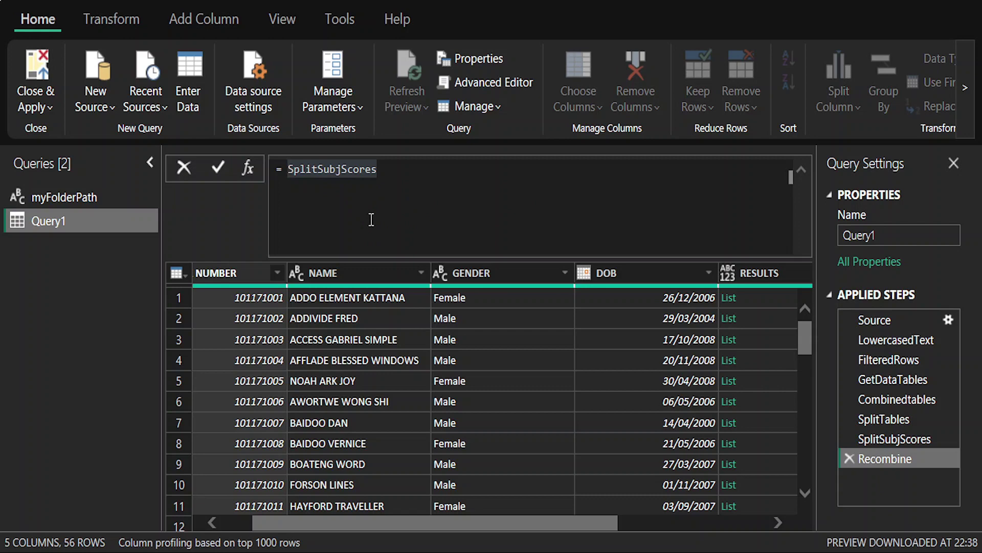
pyautogui.write('Table.Tran')
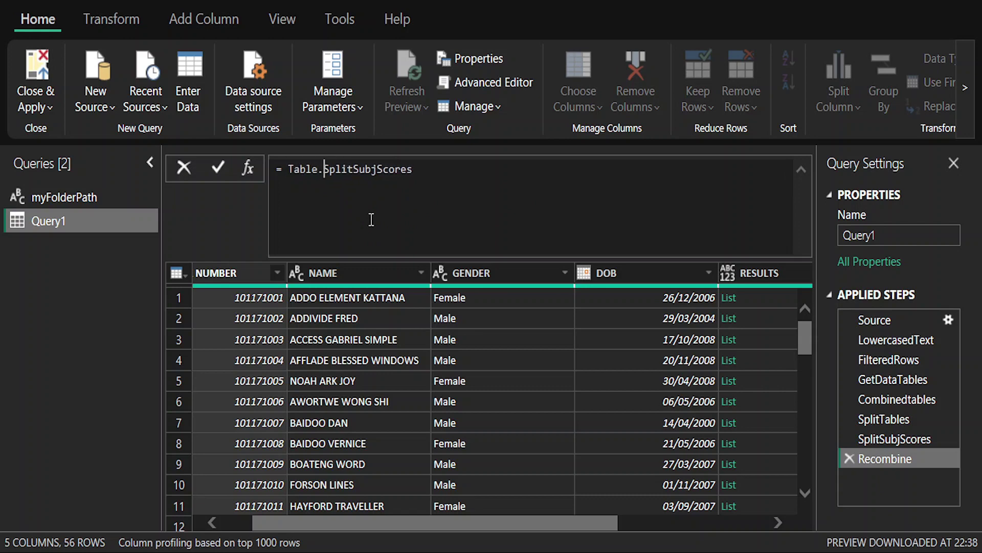
pyautogui.write('sformColumns(')
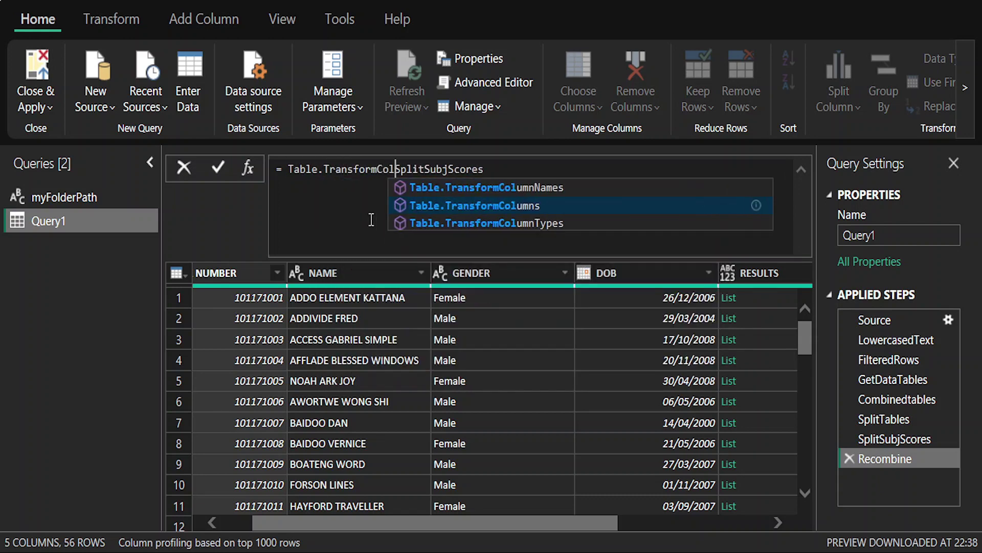
pyautogui.press('End')
pyautogui.write(',')
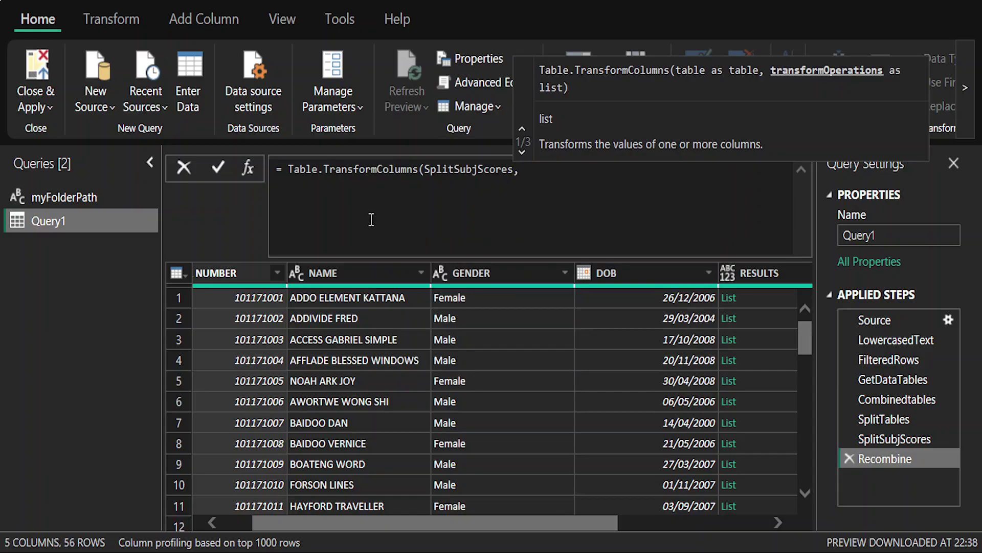
pyautogui.write('{}')
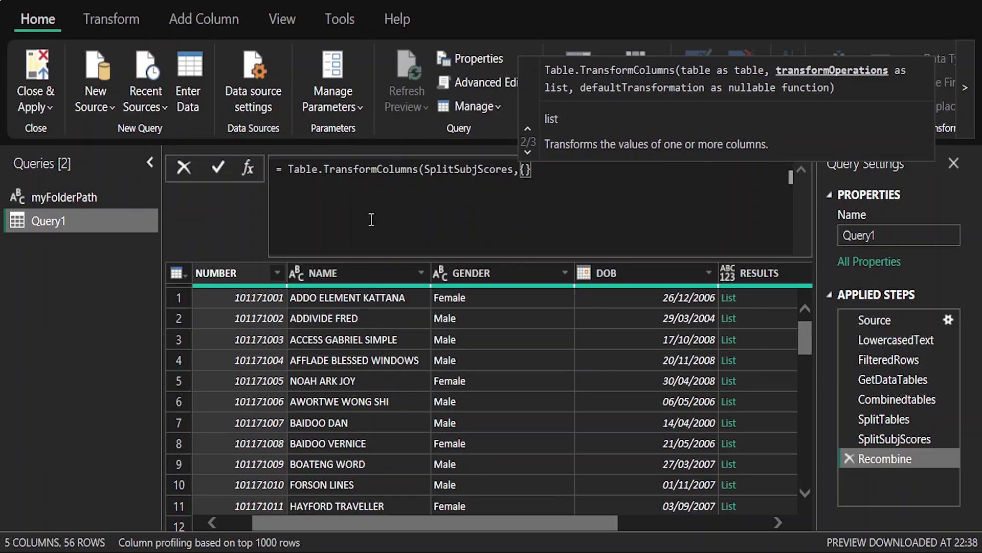
pyautogui.write(')')
pyautogui.press('Escape')
pyautogui.press('Left')
pyautogui.press('Left')
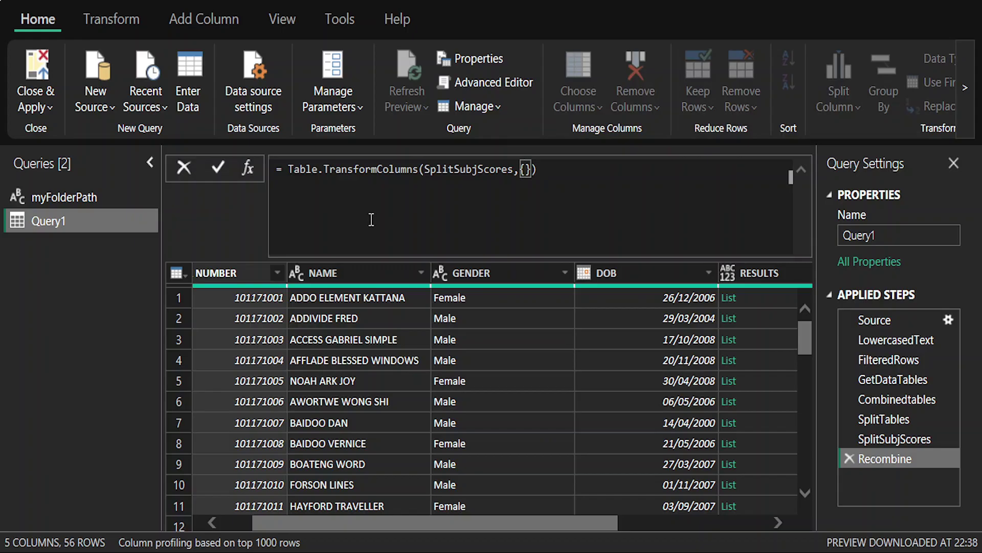
# - Transform the RESULTS column with each Table.FromColumns(_) in the Recombine formula, and preview the first row's resulting table
pyautogui.write('"RESUL')
pyautogui.write('S", each')
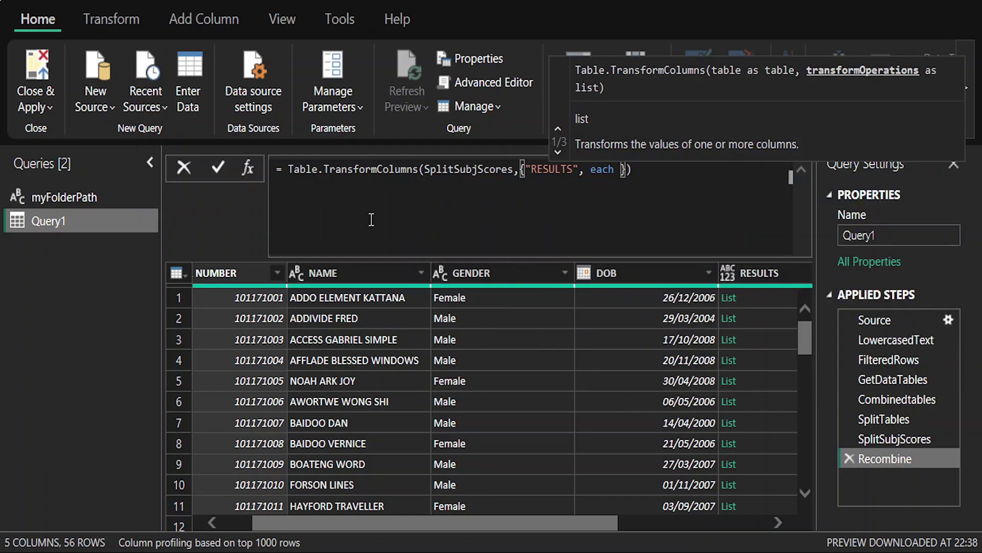
pyautogui.write('Table')
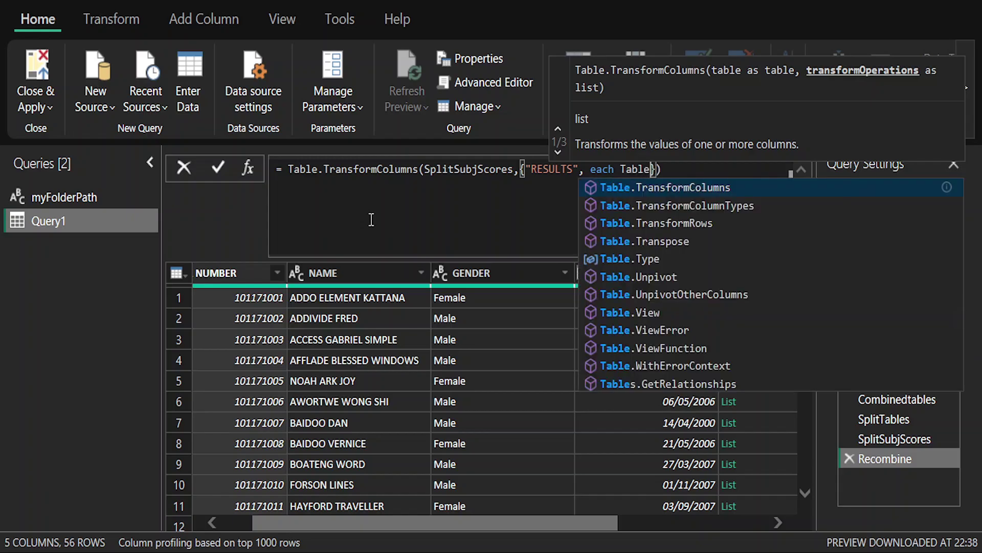
pyautogui.write('.')
pyautogui.write('FromColu,n')
pyautogui.press('BackSpace')
pyautogui.press('BackSpace')
pyautogui.write('mns(_)}')
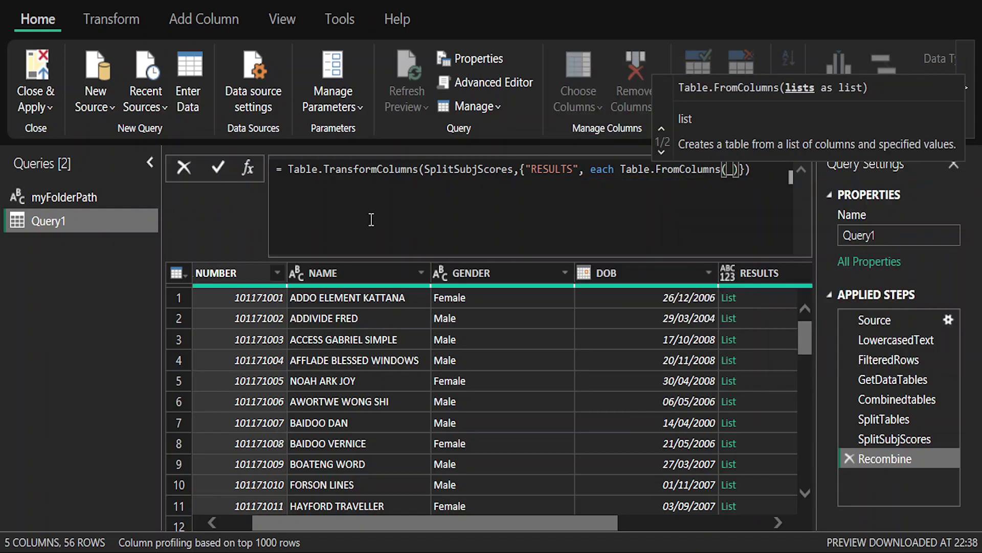
pyautogui.click(216, 166)
pyautogui.moveTo(452, 520); pyautogui.dragTo(626, 499)
pyautogui.moveTo(453, 518); pyautogui.dragTo(353, 521)
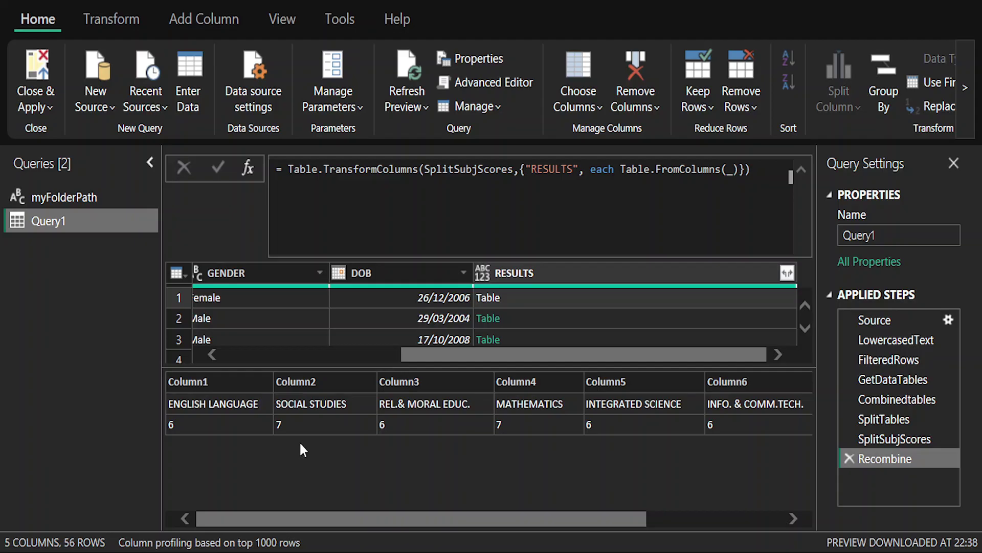
# - Wrap Table.FromColumns(_) in Table.PromoteHeaders within the Recombine formula and apply the edit
pyautogui.click(620, 168)
pyautogui.write('Table')
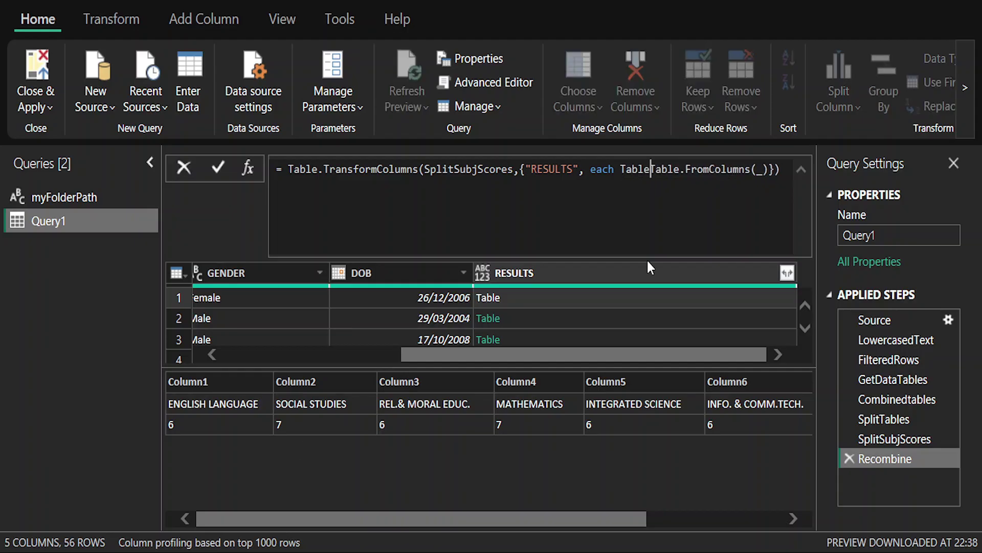
pyautogui.write('.Promo')
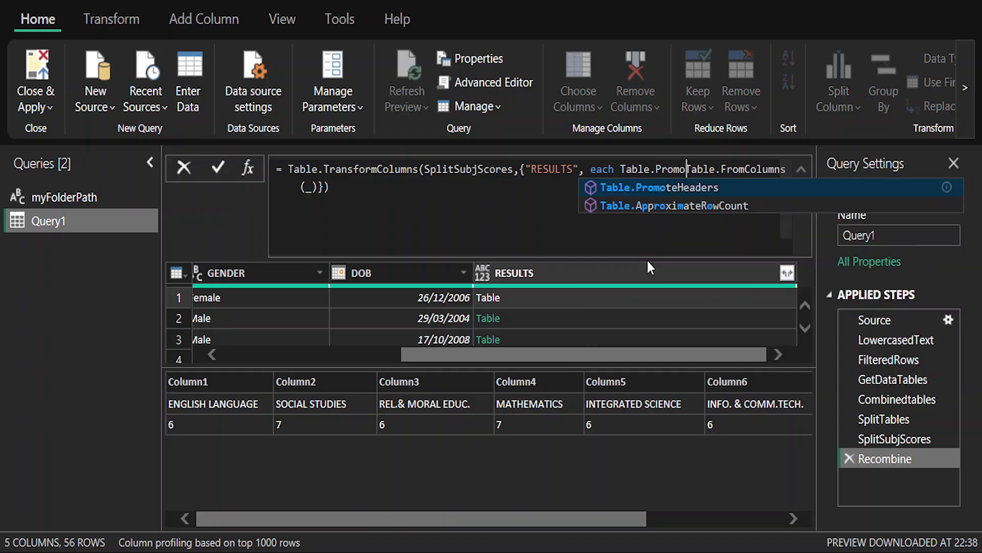
pyautogui.write('teHeaders(')
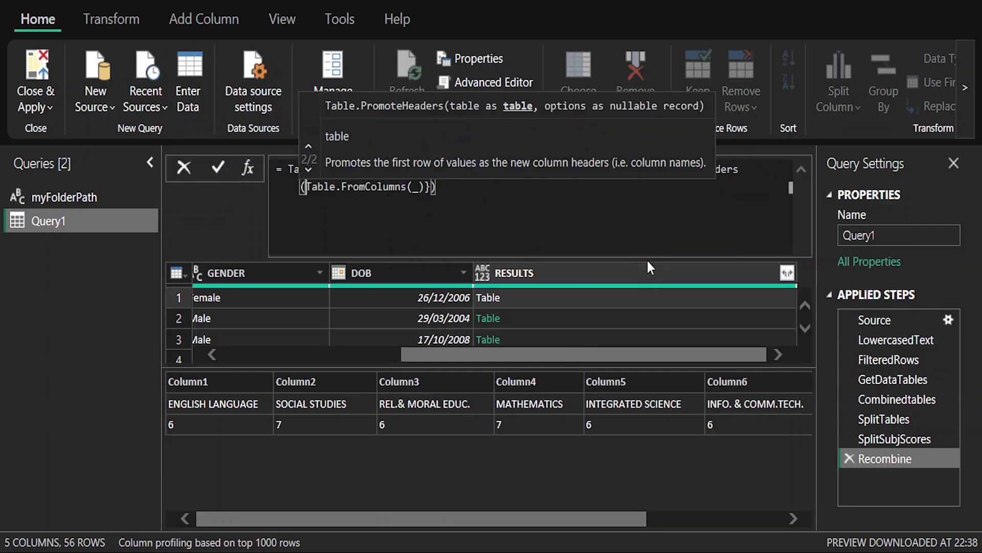
pyautogui.click(435, 190)
pyautogui.write(')')
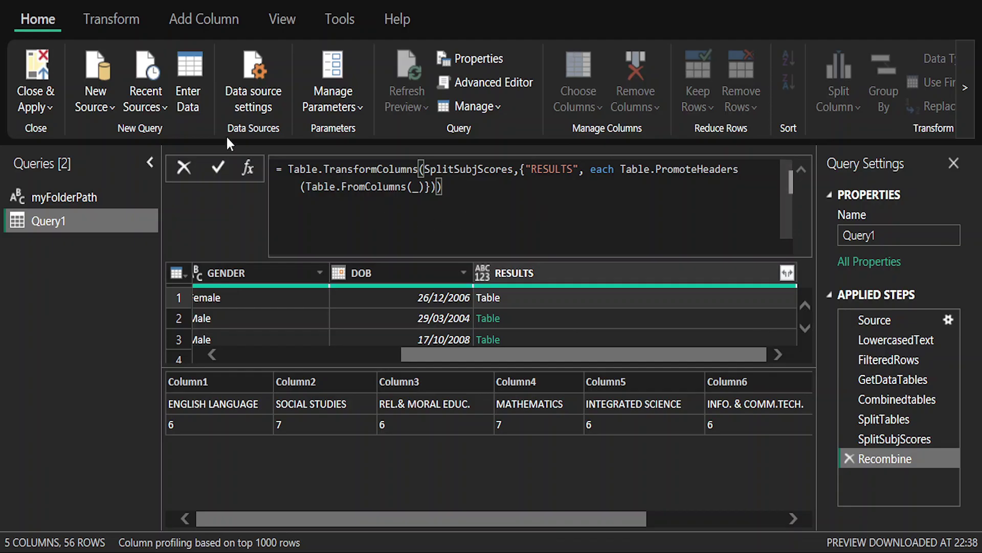
pyautogui.press('BackSpace')
pyautogui.click(219, 166)
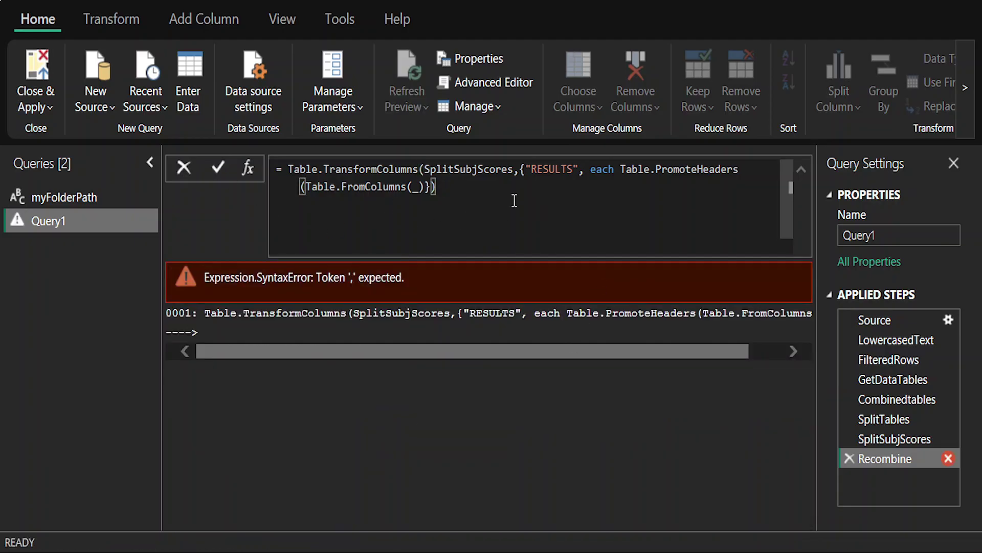
# - Add the closing parenthesis for Table.PromoteHeaders before the closing brace, and preview the first three rows' RESULTS tables
pyautogui.press('Left')
pyautogui.write(')')
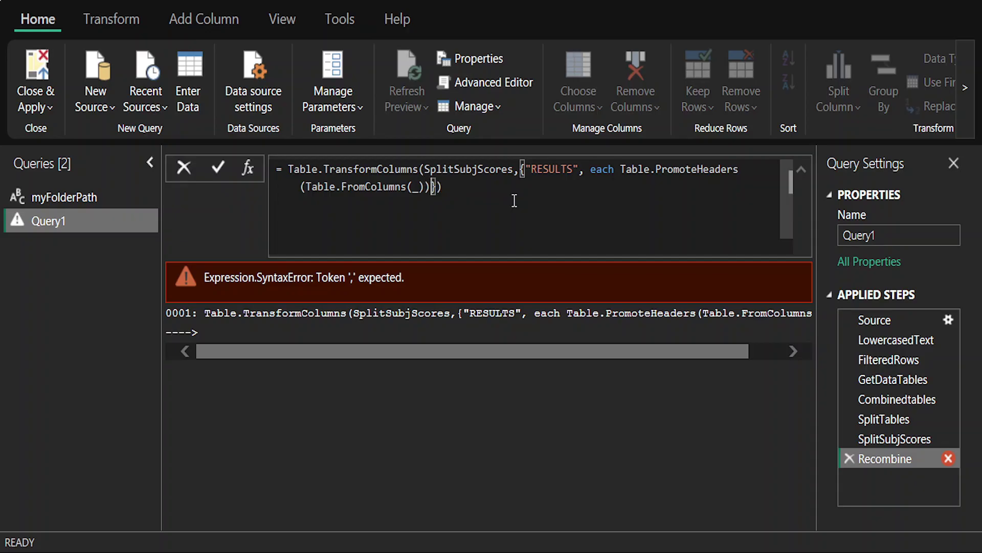
pyautogui.click(227, 166)
pyautogui.click(690, 292)
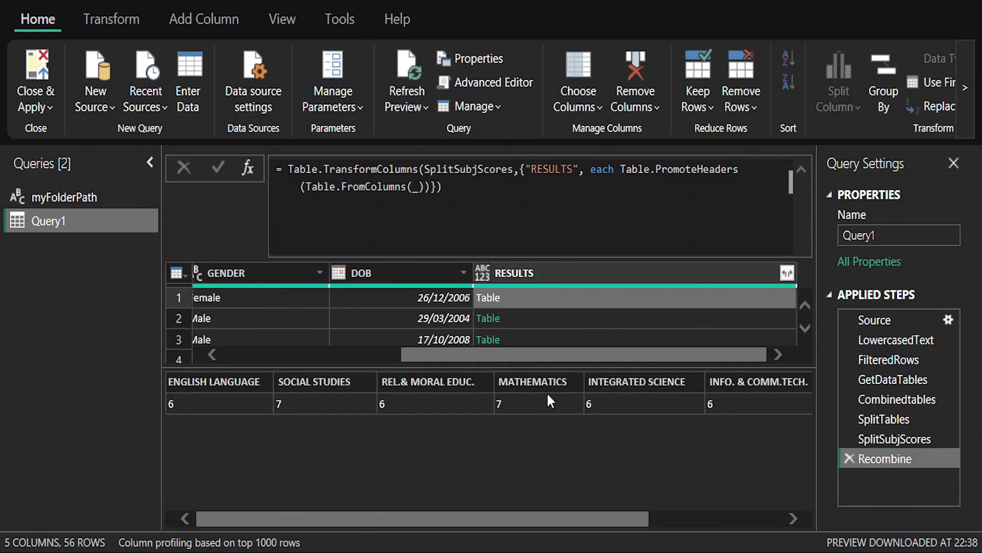
pyautogui.click(547, 316)
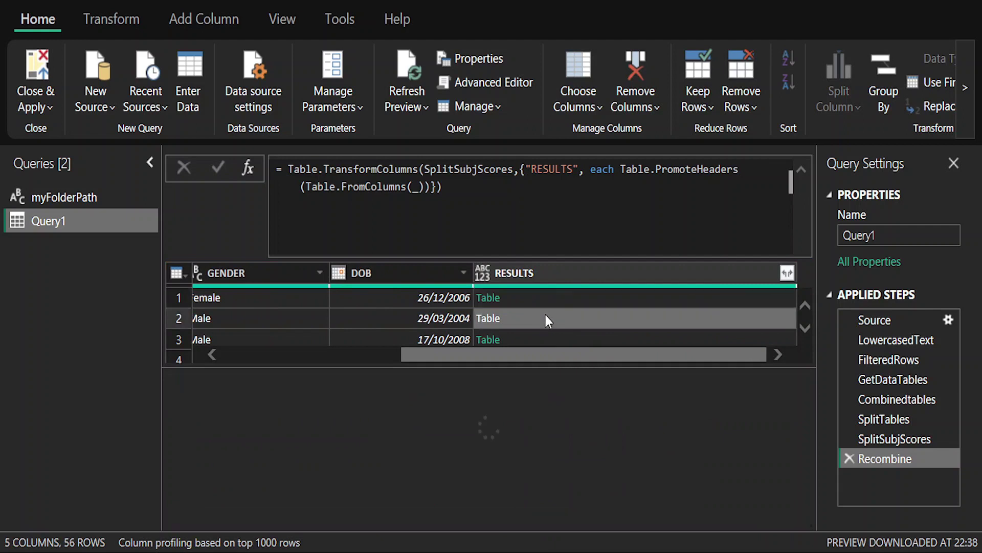
pyautogui.click(532, 336)
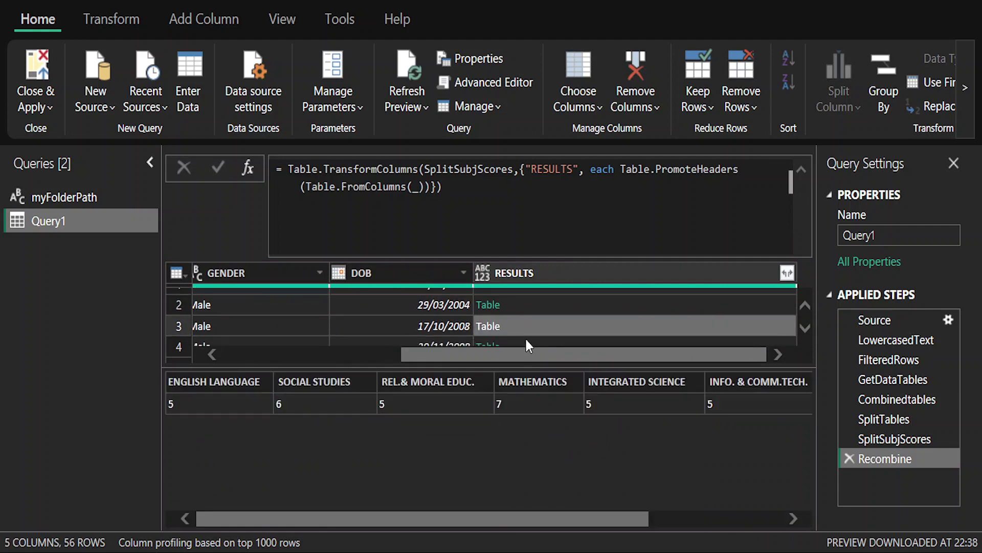
# - Expand the RESULTS column into all its subject columns without using the original column name as prefix
pyautogui.click(527, 343)
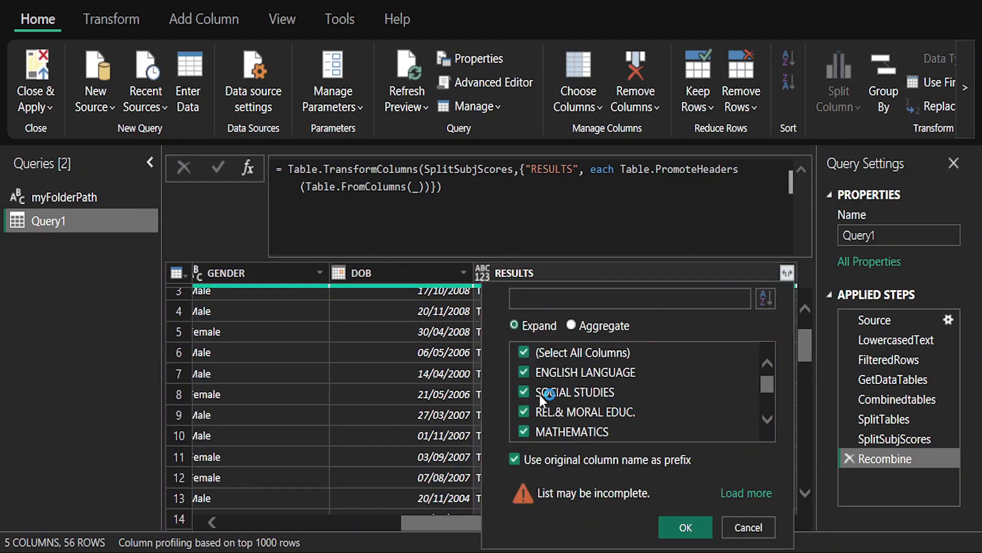
pyautogui.click(515, 458)
pyautogui.scroll(-2, 639, 397)
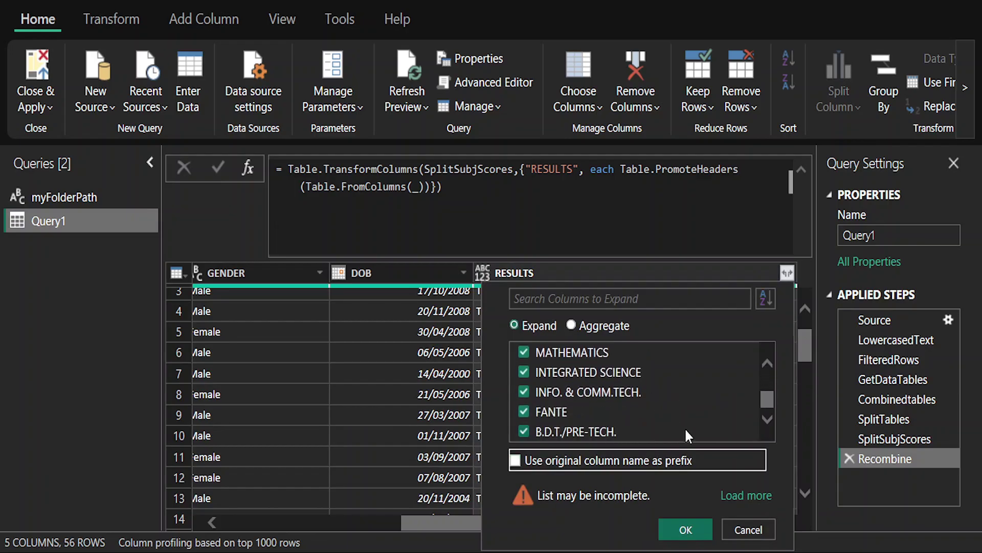
pyautogui.click(694, 532)
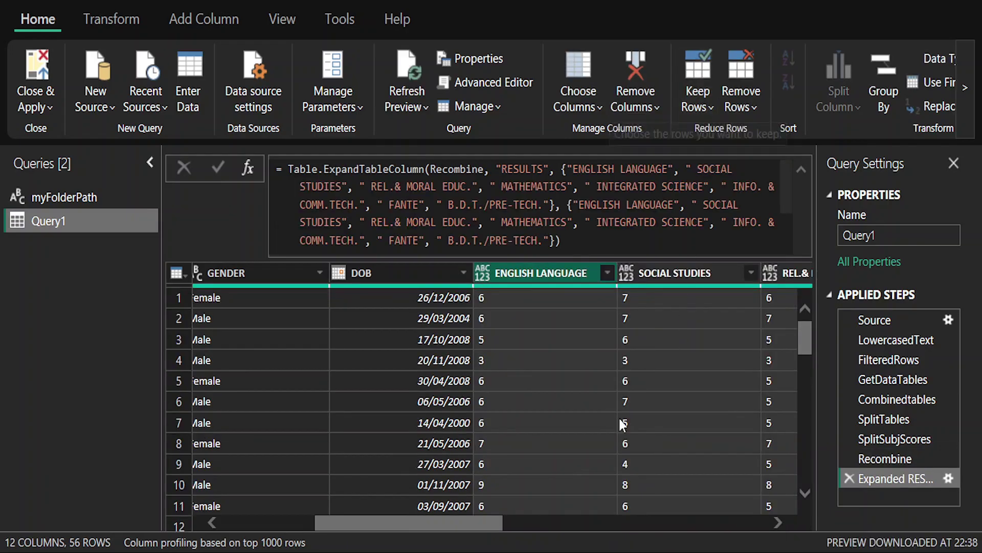
pyautogui.moveTo(465, 523); pyautogui.dragTo(748, 492)
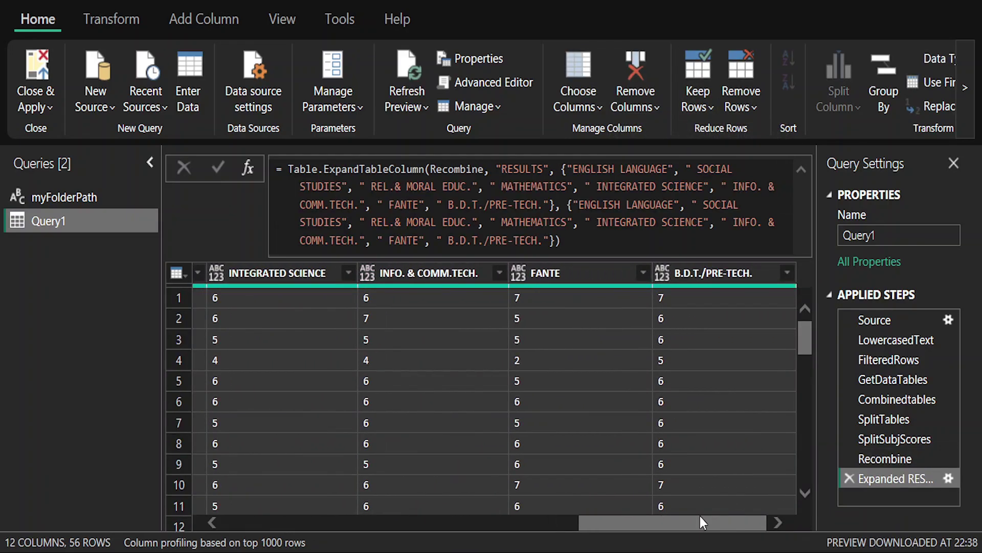
# - Trim the text in all eight subject columns, from ENGLISH LANGUAGE through B.D.T./PRE-TECH
pyautogui.moveTo(695, 524); pyautogui.dragTo(431, 518)
pyautogui.click(750, 276)
pyautogui.click(410, 277)
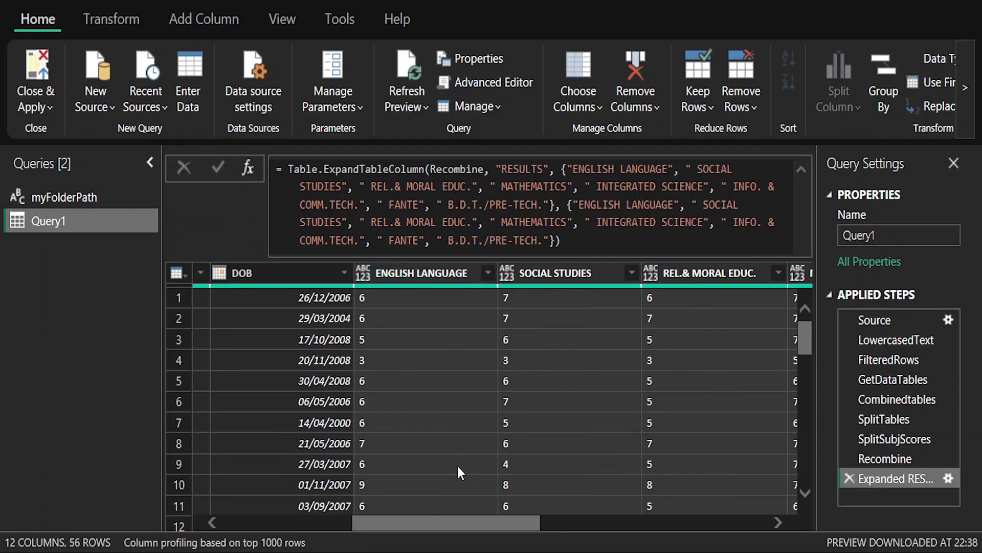
pyautogui.moveTo(468, 523); pyautogui.dragTo(691, 500)
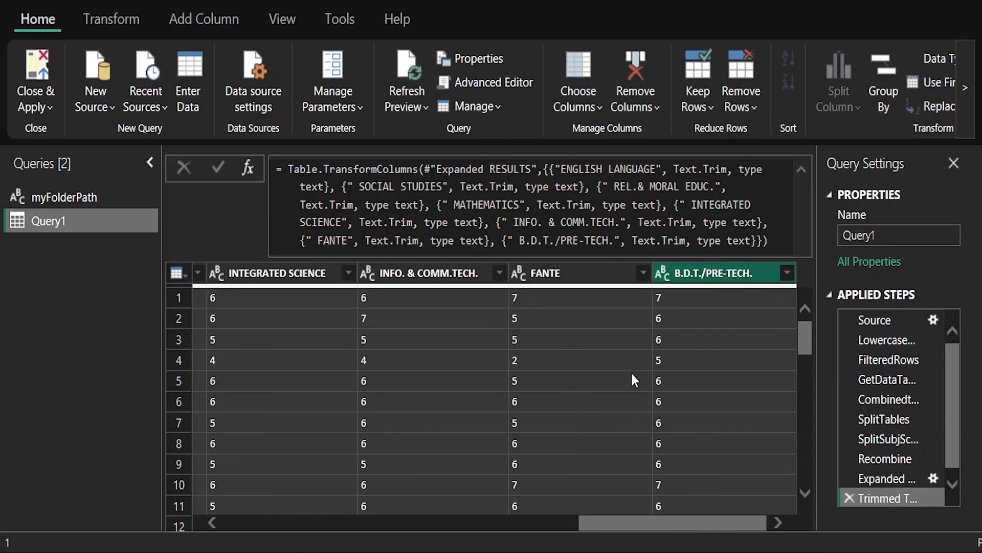
pyautogui.moveTo(646, 523); pyautogui.dragTo(303, 478)
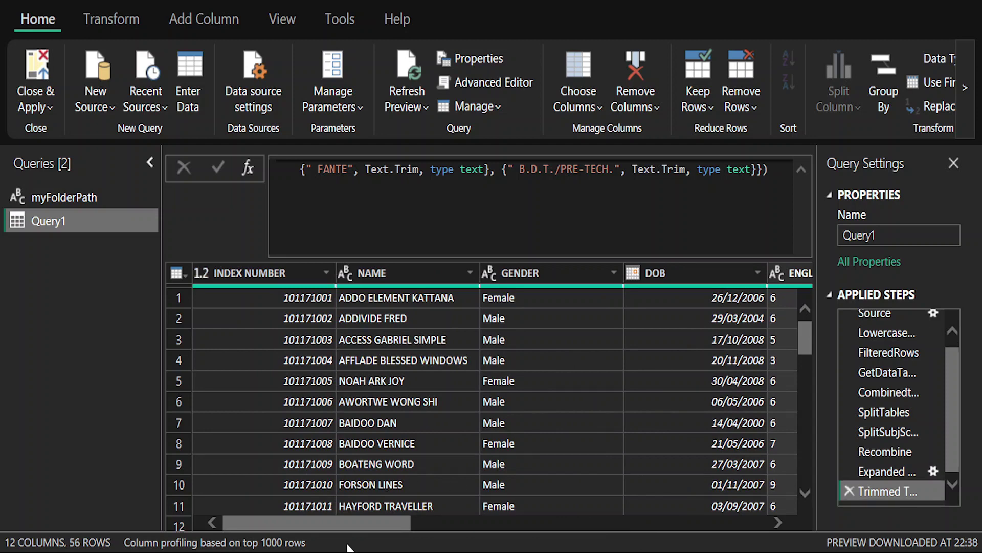
pyautogui.moveTo(373, 524); pyautogui.dragTo(303, 521)
pyautogui.moveTo(340, 521); pyautogui.dragTo(376, 517)
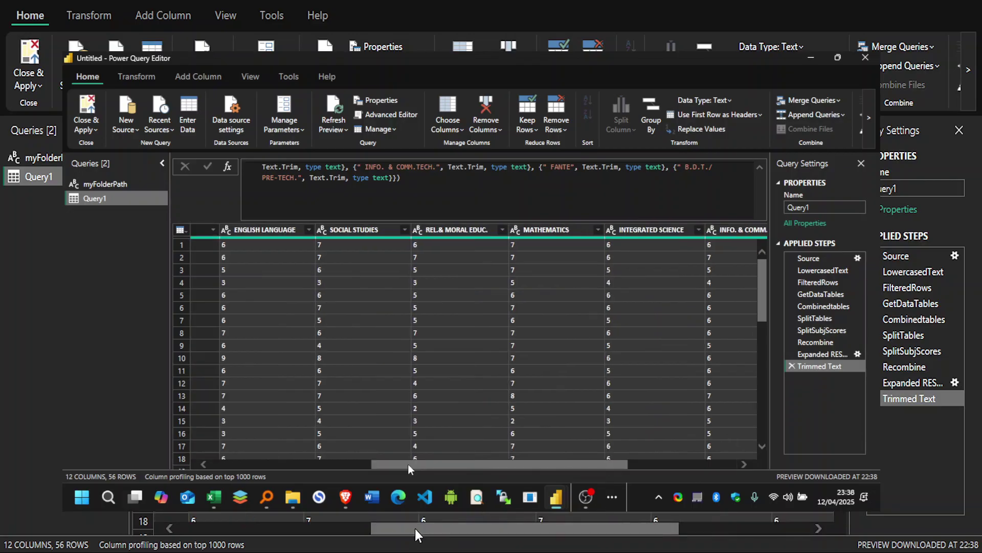
pyautogui.moveTo(408, 464); pyautogui.dragTo(388, 465)
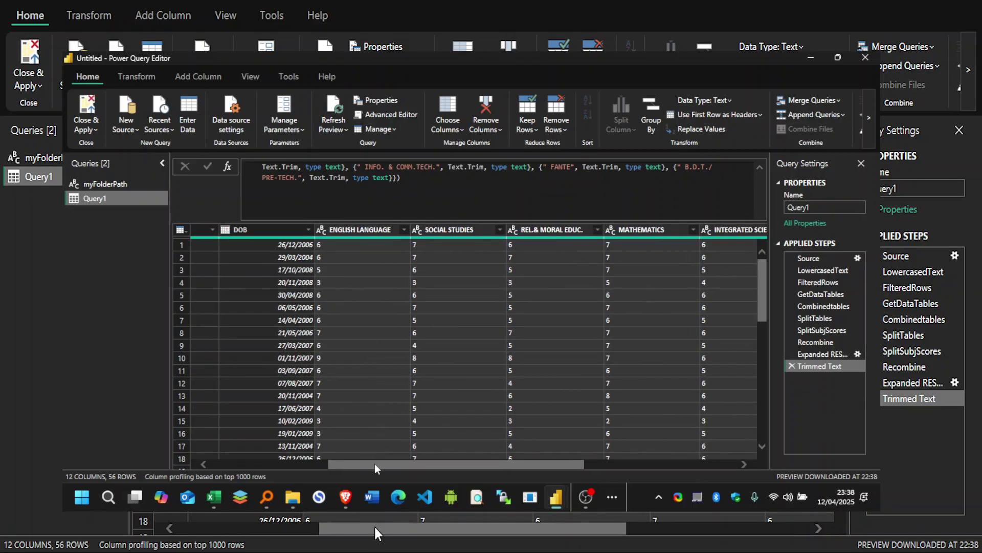
pyautogui.moveTo(374, 462); pyautogui.dragTo(397, 464)
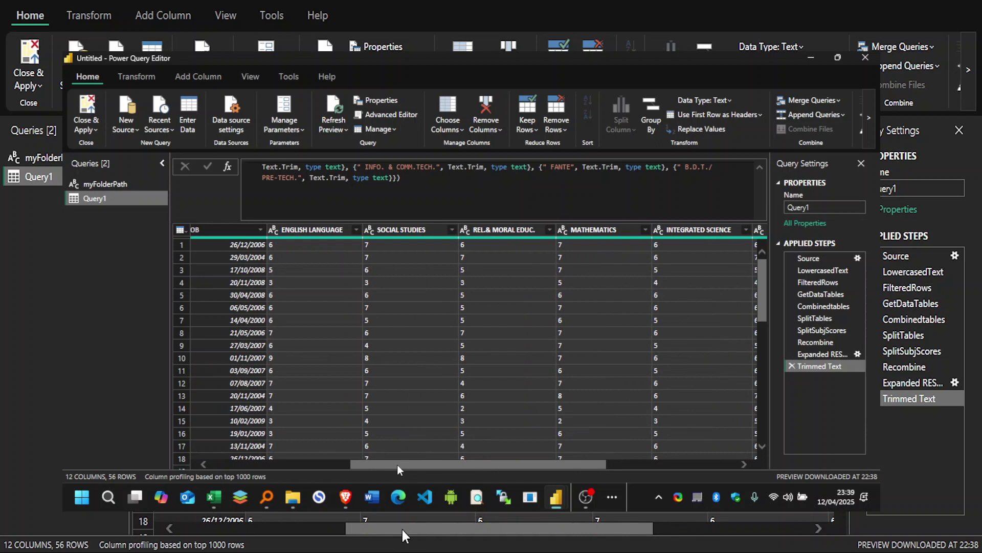
pyautogui.click(273, 230)
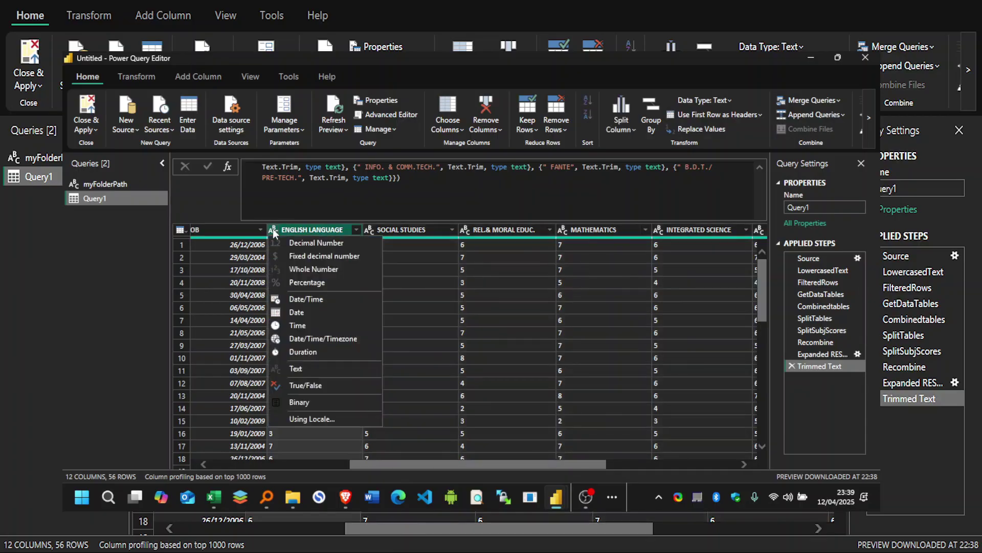
pyautogui.click(714, 229)
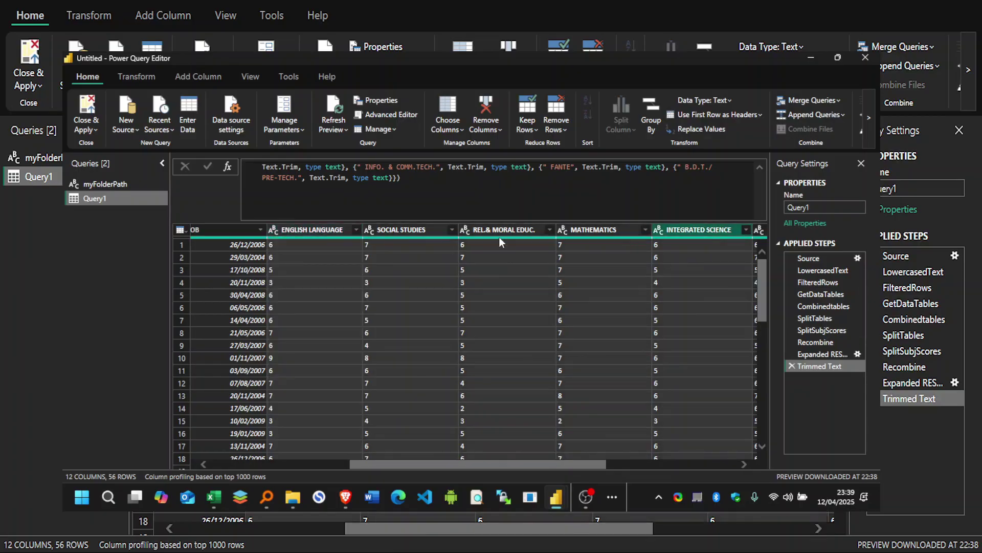
pyautogui.hscroll(3, 604, 382)
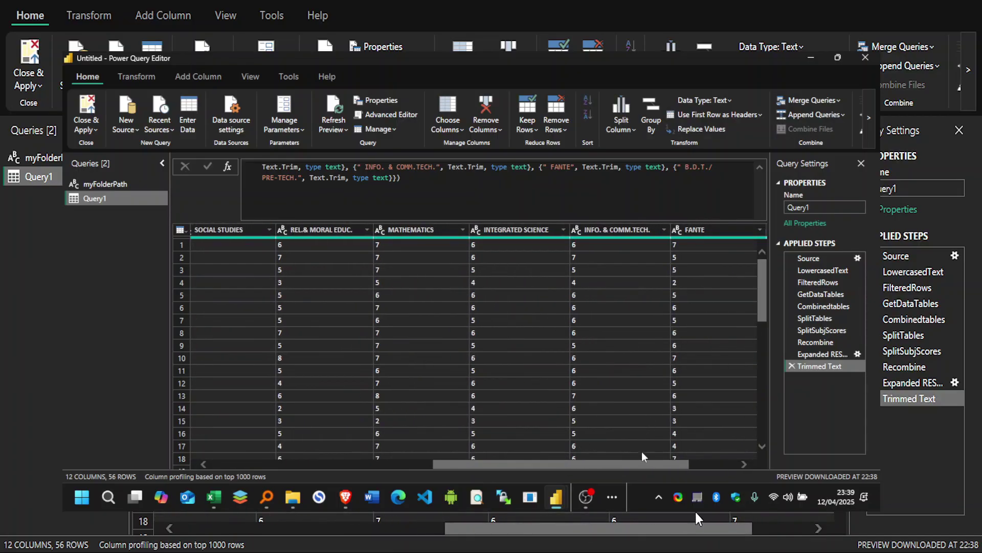
pyautogui.hscroll(2, 642, 452)
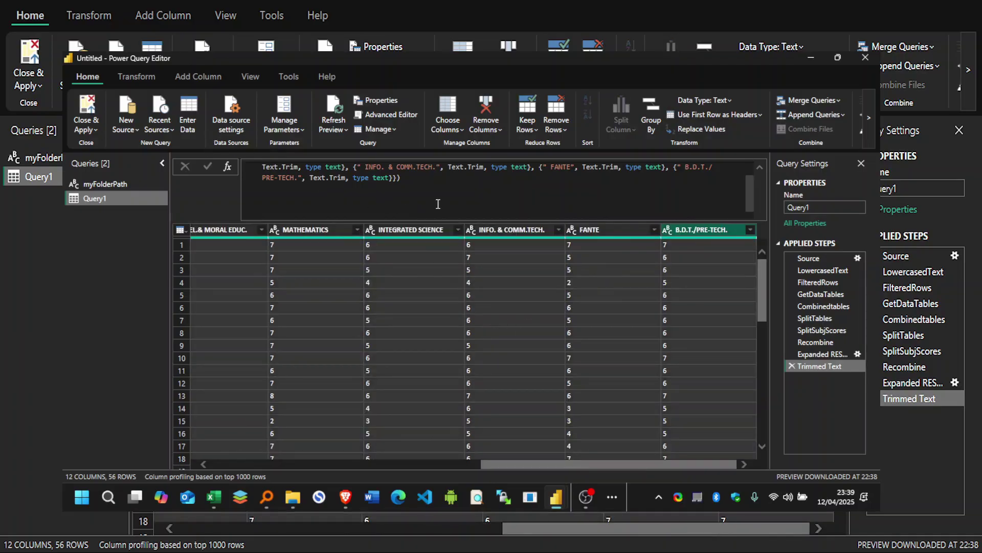
pyautogui.click(730, 99)
# - Change the data type of all eight subject columns, from ENGLISH LANGUAGE through B.D.T./PRE-TECH., to Whole Number
pyautogui.click(325, 230)
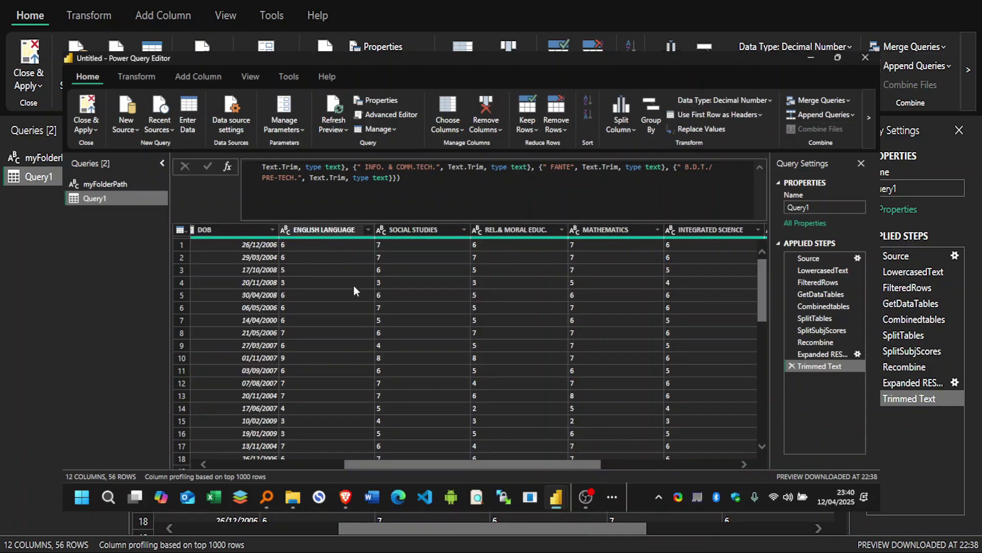
pyautogui.moveTo(465, 463); pyautogui.dragTo(674, 423)
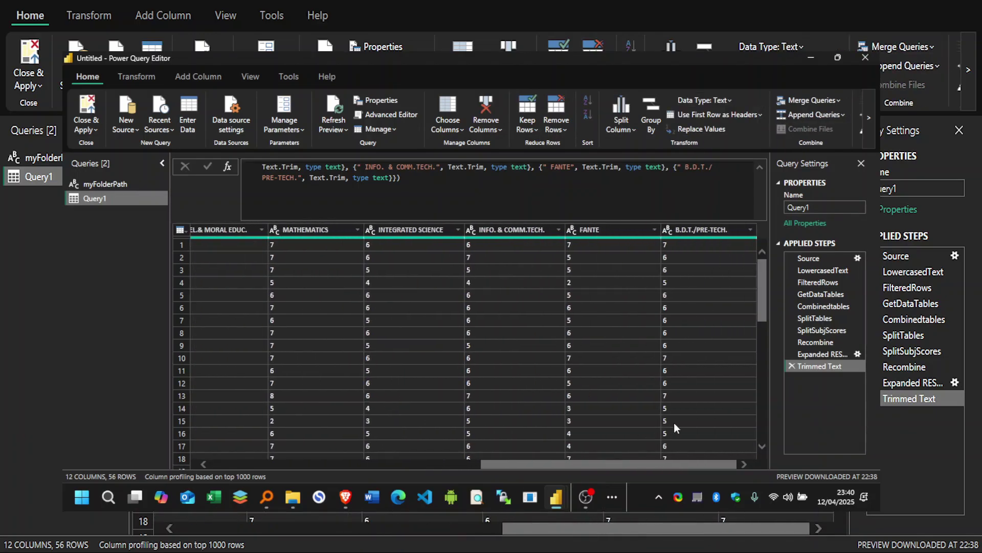
pyautogui.click(714, 231)
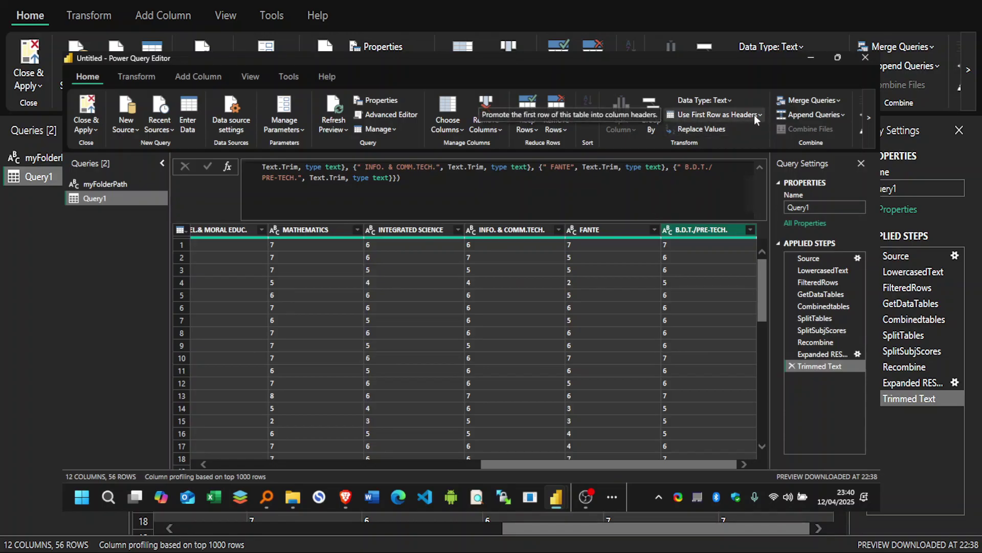
pyautogui.click(732, 99)
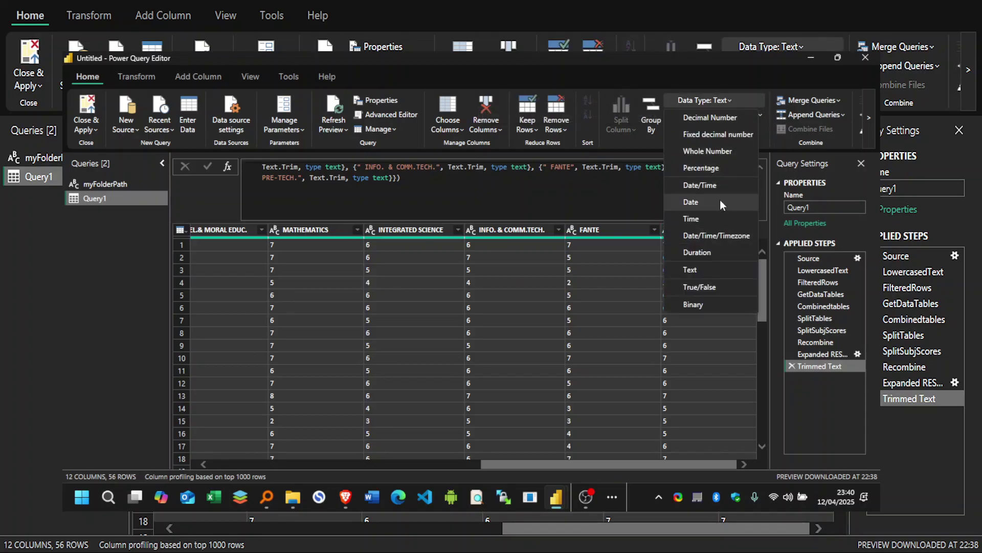
pyautogui.click(717, 151)
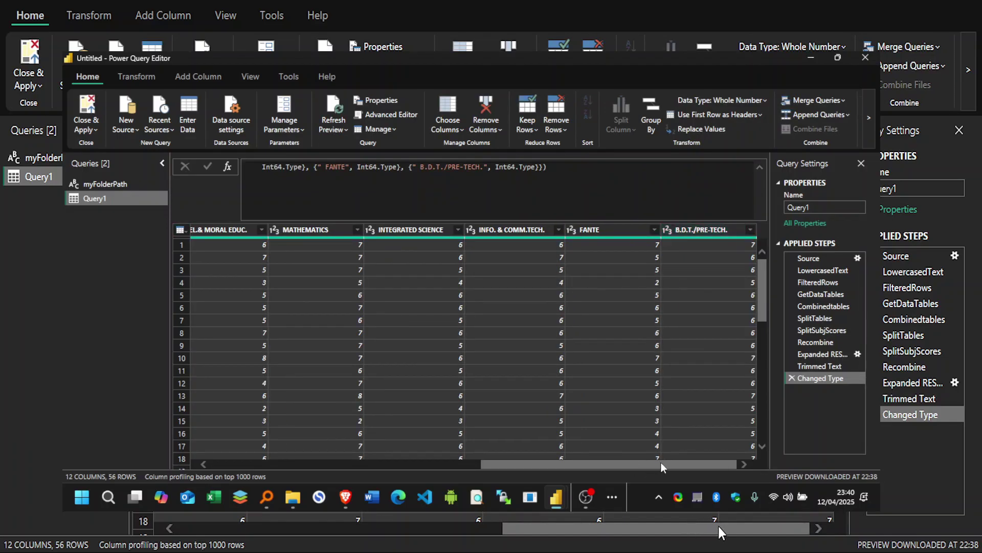
pyautogui.moveTo(635, 464); pyautogui.dragTo(454, 464)
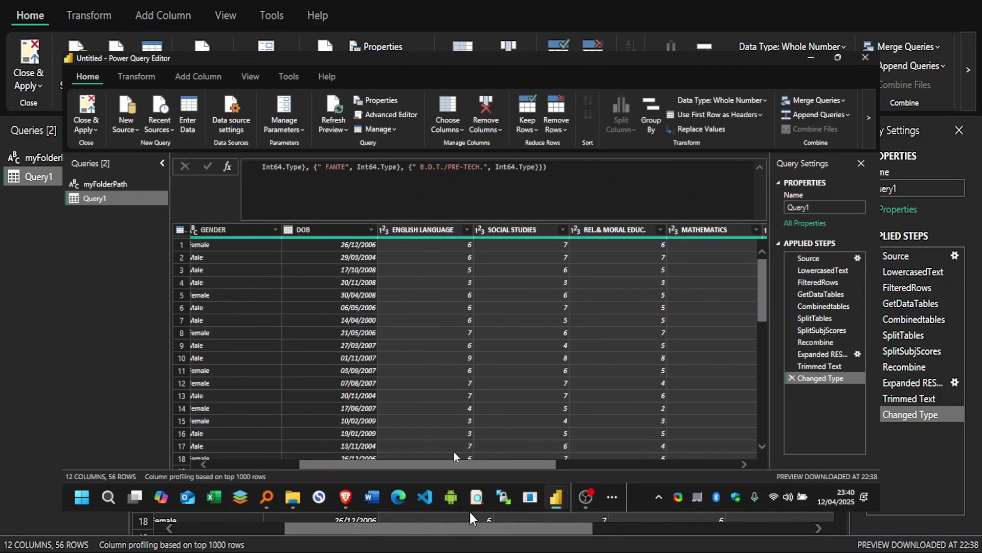
pyautogui.moveTo(454, 459); pyautogui.dragTo(399, 463)
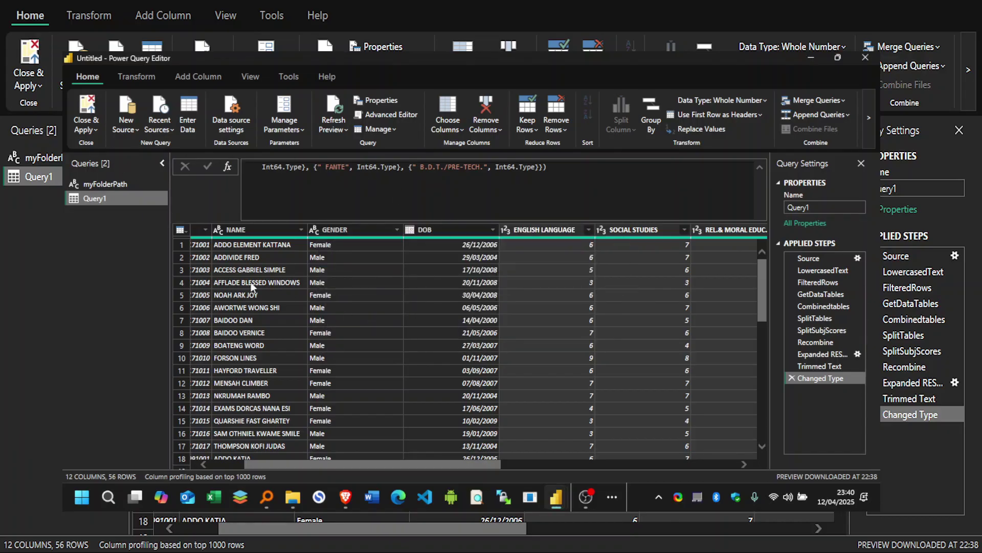
# - Rename the query Query1 as ResultsData
pyautogui.rightClick(109, 201)
pyautogui.click(145, 249)
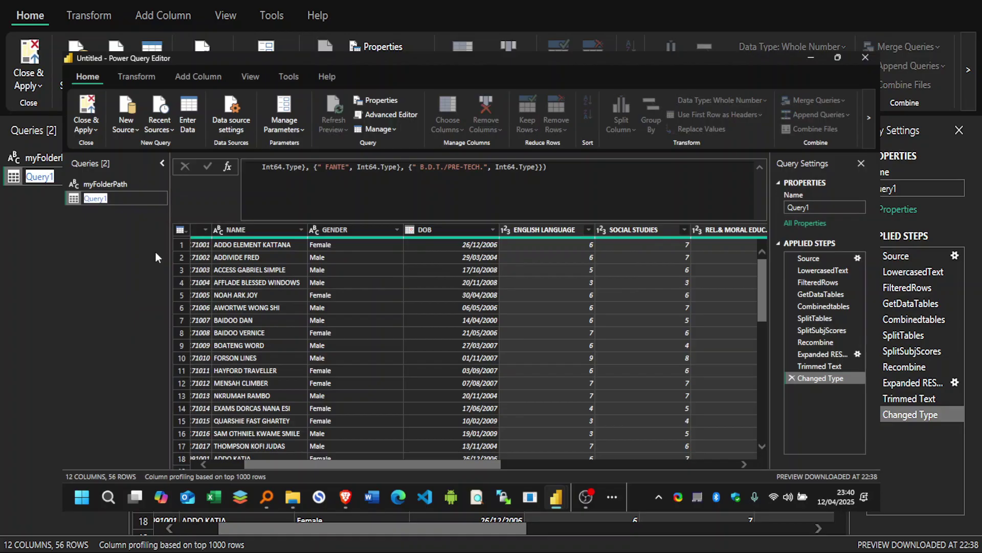
pyautogui.write('ResultsData')
pyautogui.press('Return')
# - Rename the applied step Changed Type as ChangedDataType
pyautogui.rightClick(910, 414)
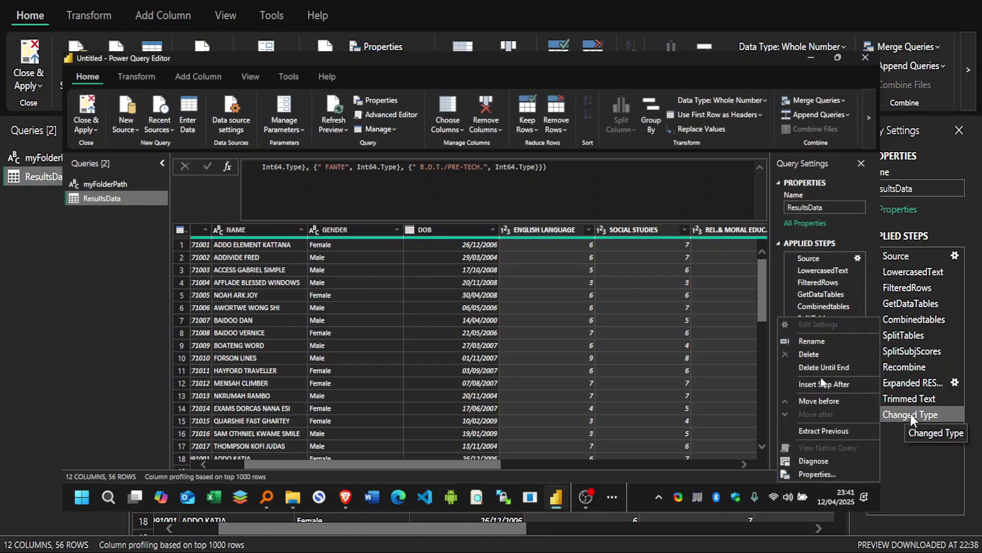
pyautogui.click(818, 341)
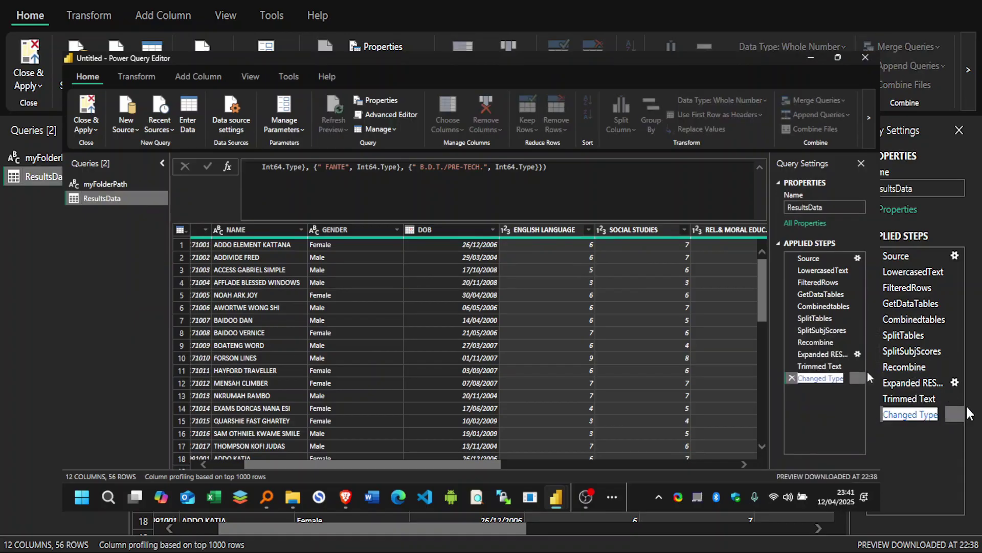
pyautogui.write('ChangedDataType')
pyautogui.press('Return')
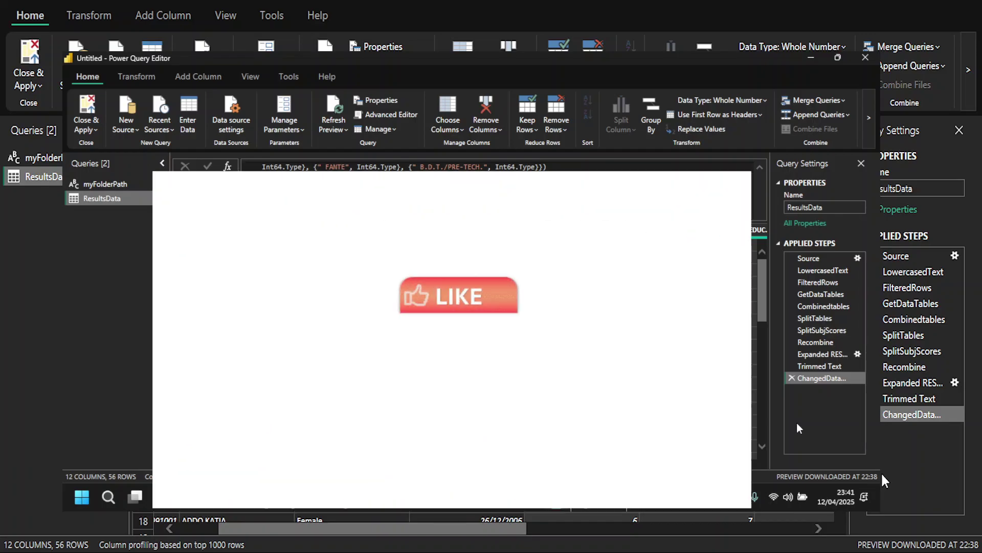